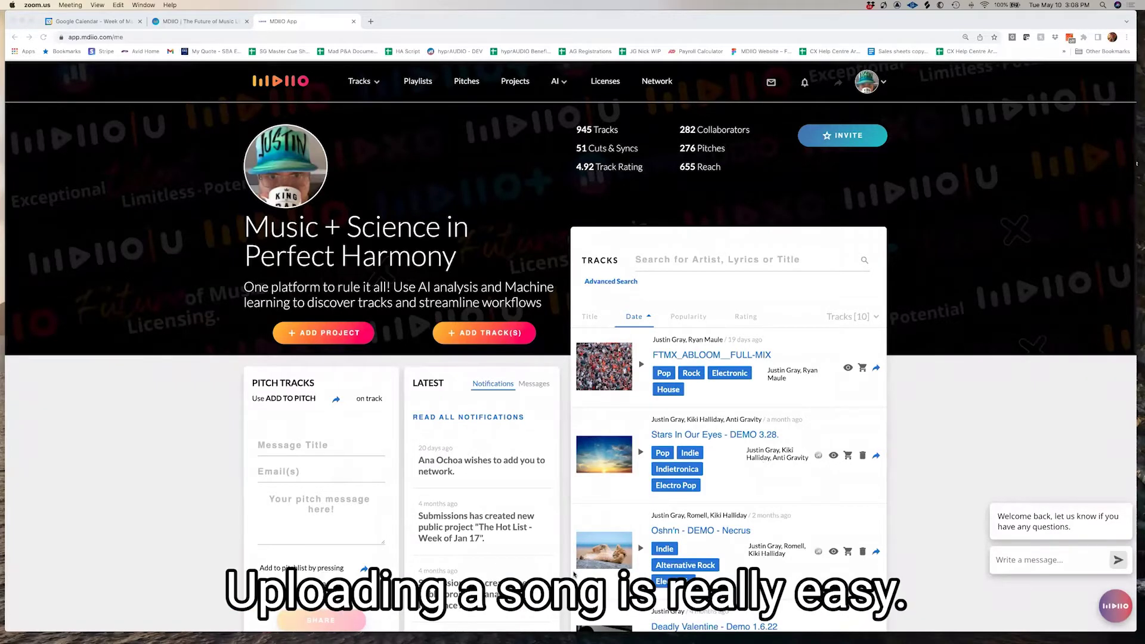
Upload the 'Who Says You Can't Be Good' mp3 from Desktop > Projects > Cedric Burnside > Be This Bad MIXS
click(474, 336)
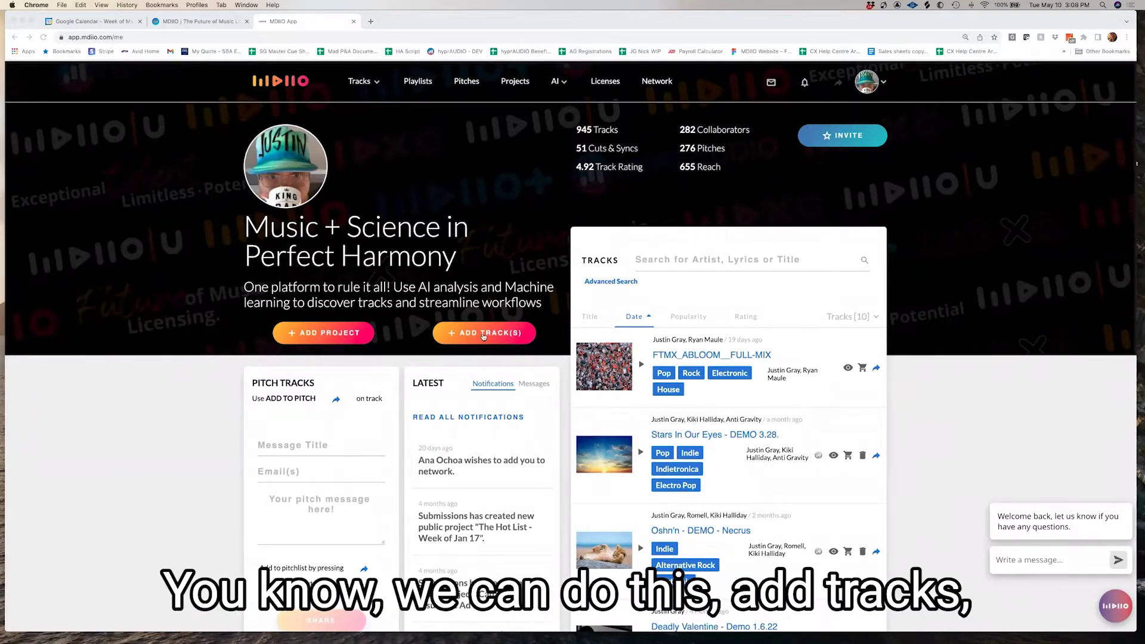
click(469, 335)
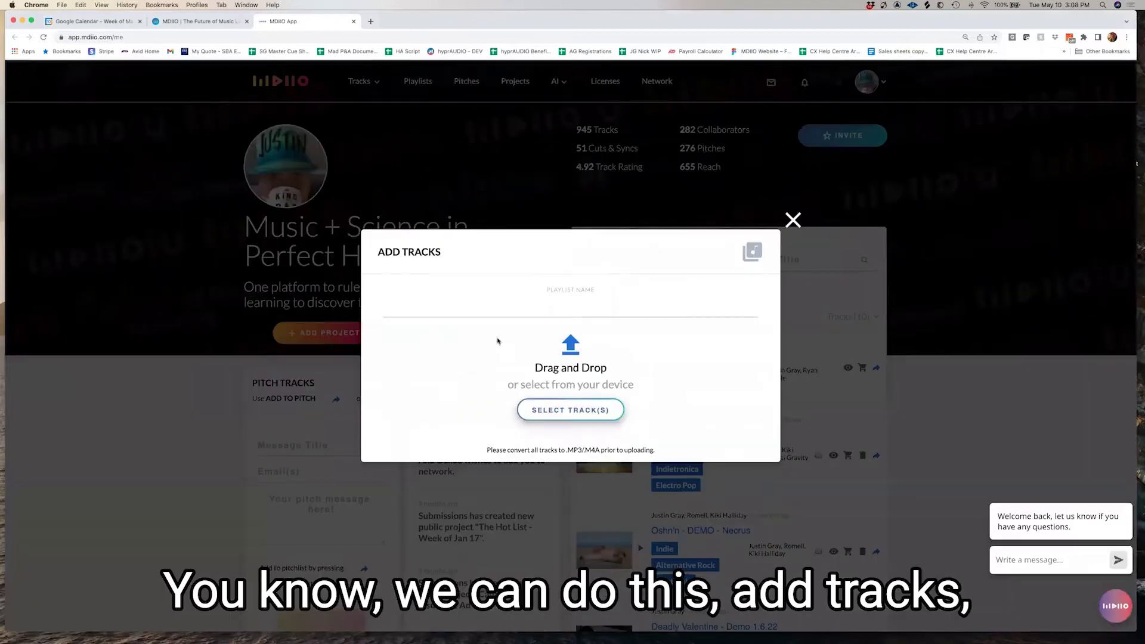
click(593, 408)
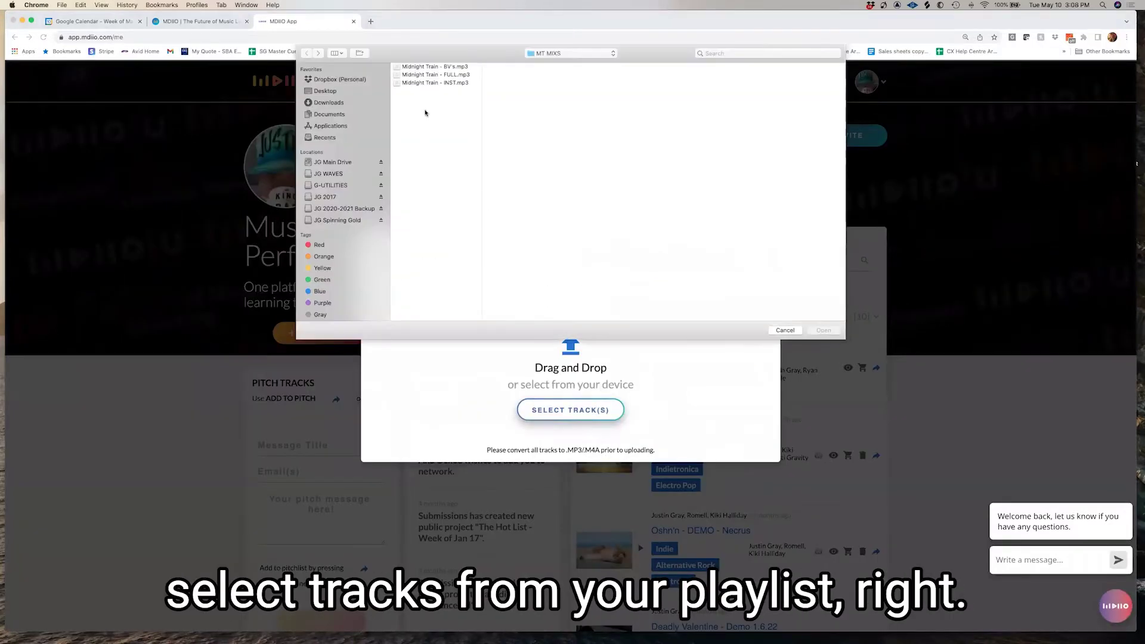
click(784, 330)
click(569, 409)
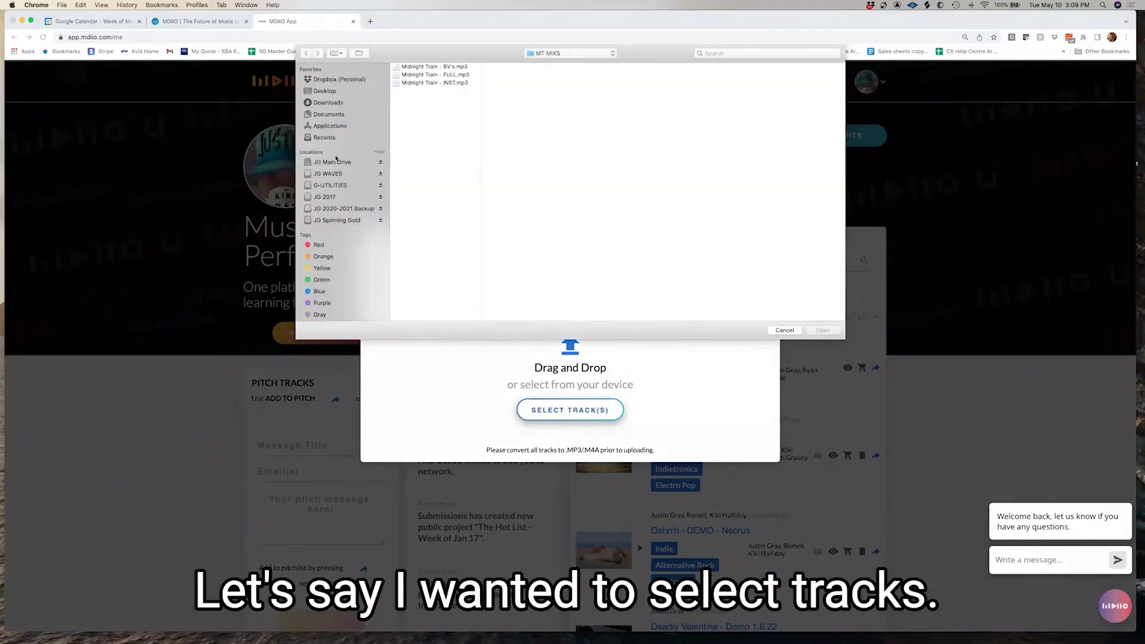
click(325, 91)
click(413, 67)
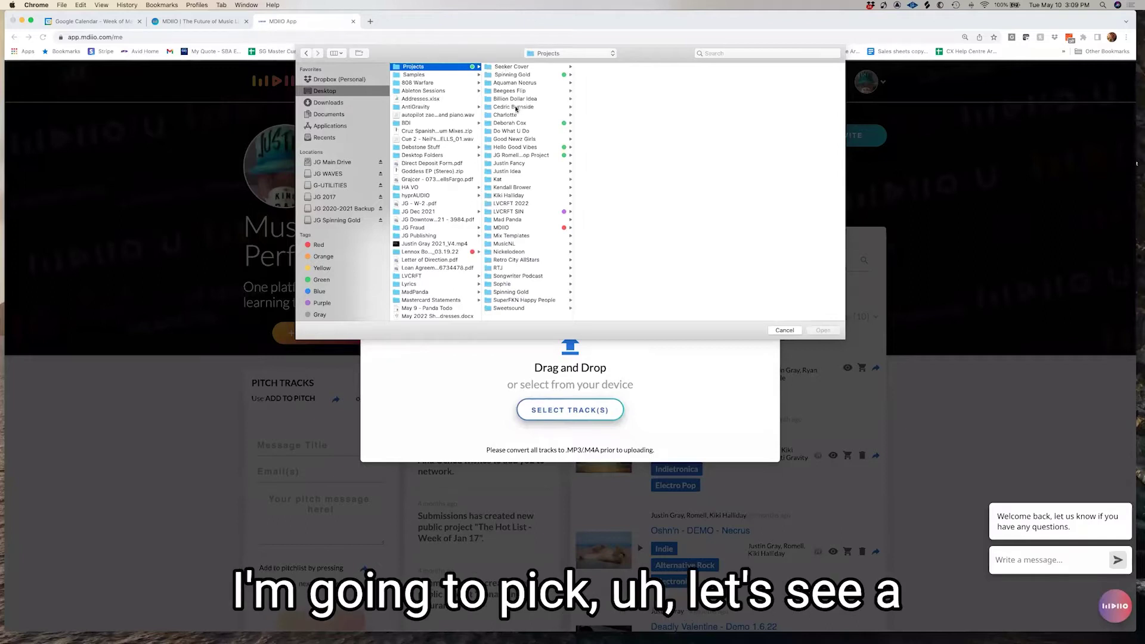
click(515, 107)
click(601, 76)
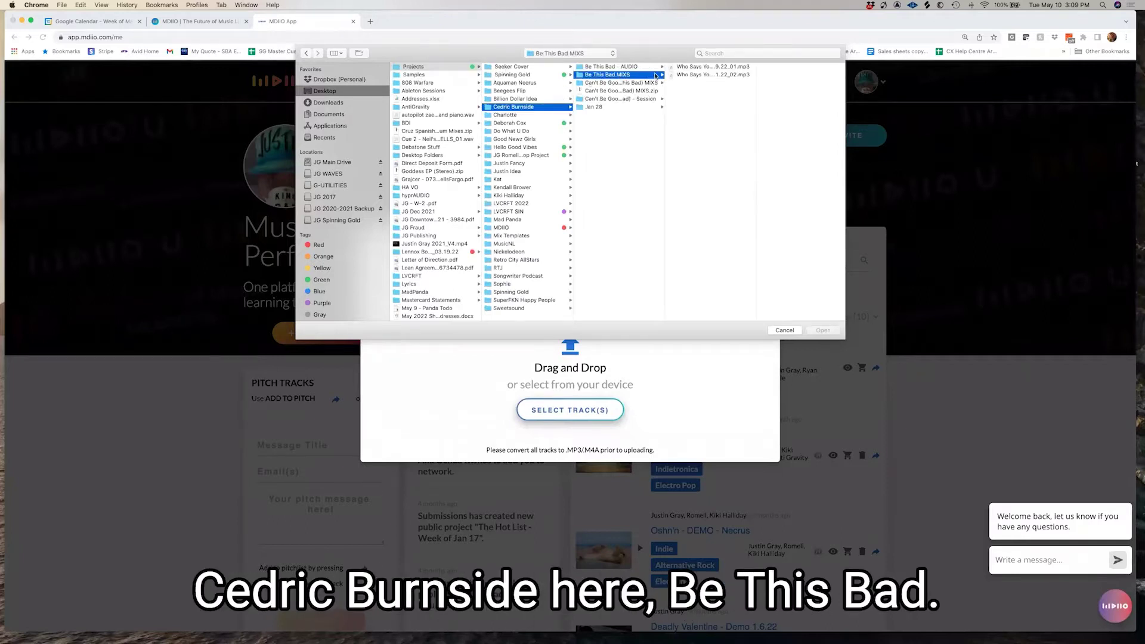
click(688, 67)
click(825, 331)
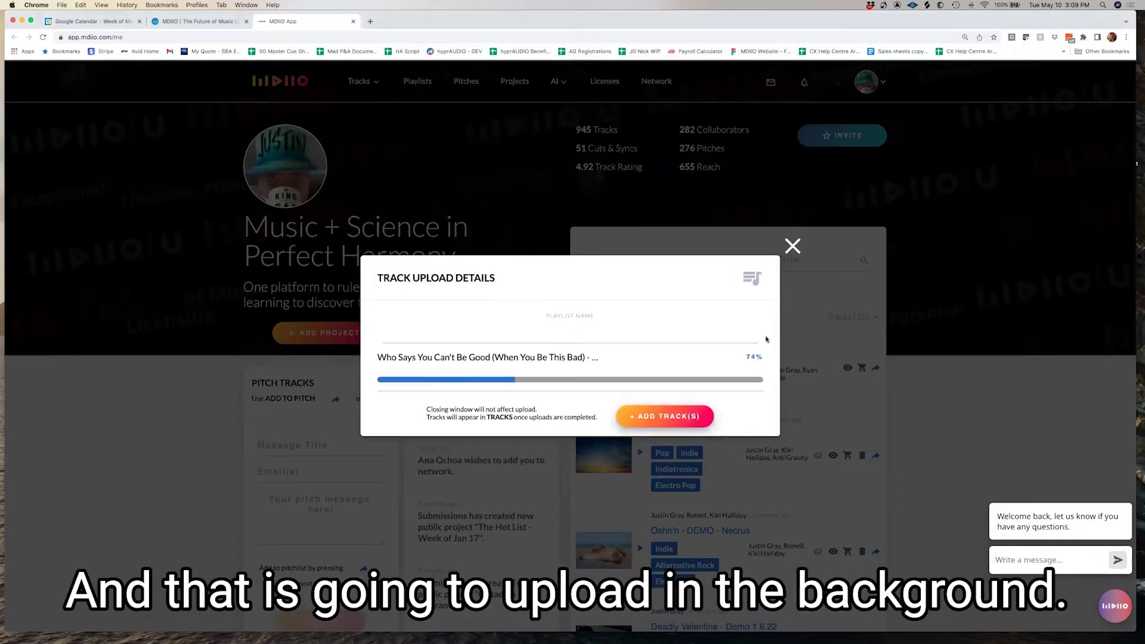
click(795, 246)
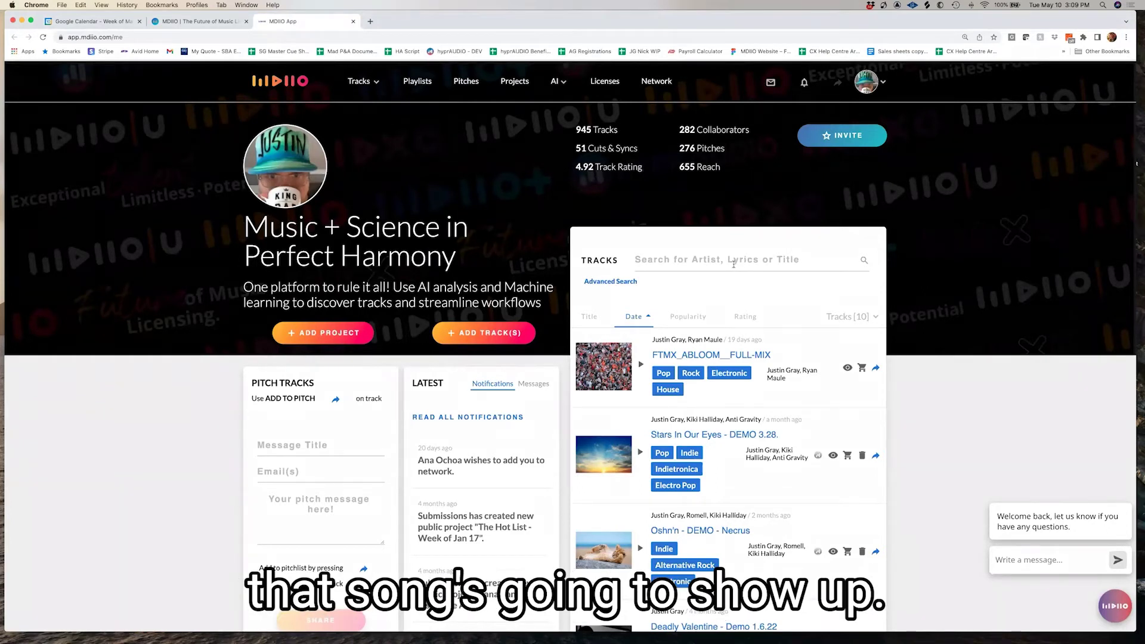
Search the Tracks list for 'hip hop female' plus the collaborator's name, surfacing Ice Cold first
click(733, 263)
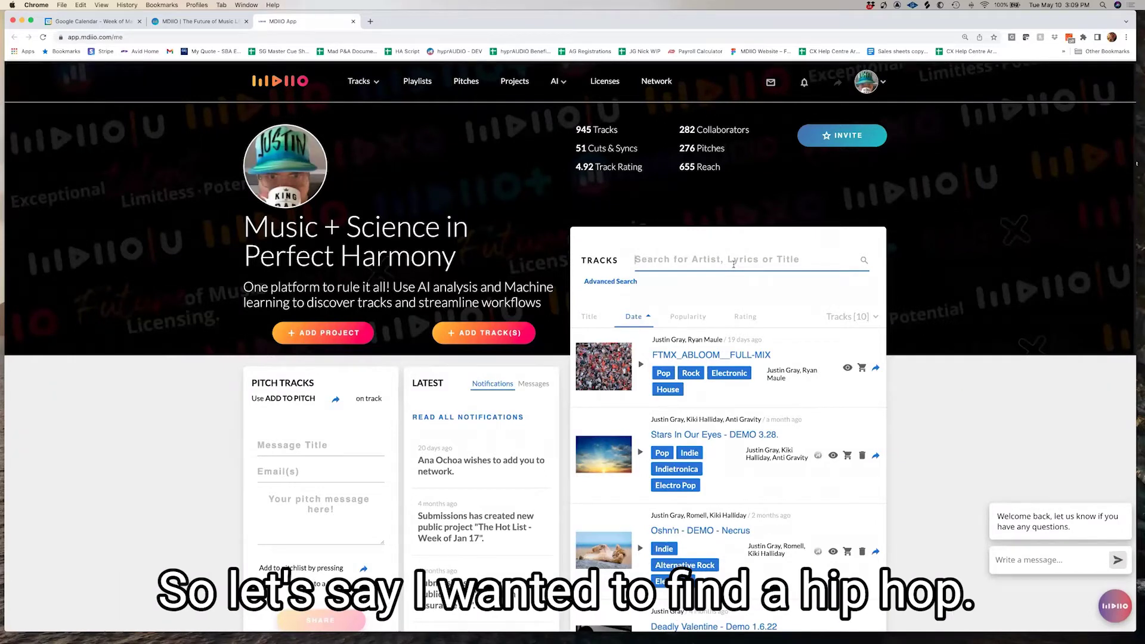
text(hip hop)
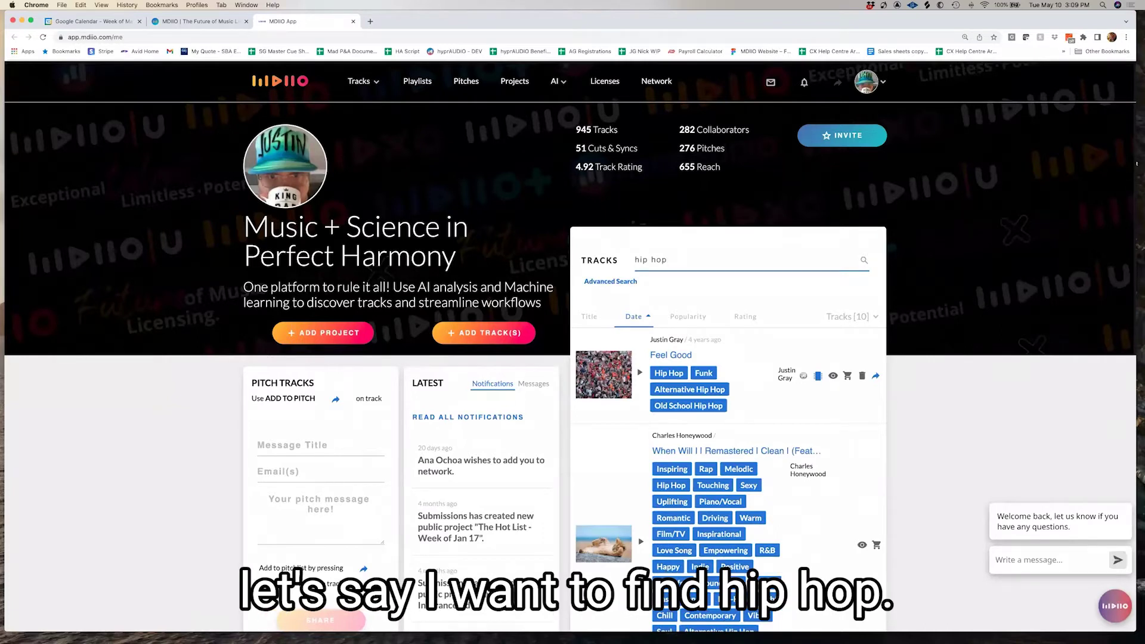
scroll(808, 444, down, 15)
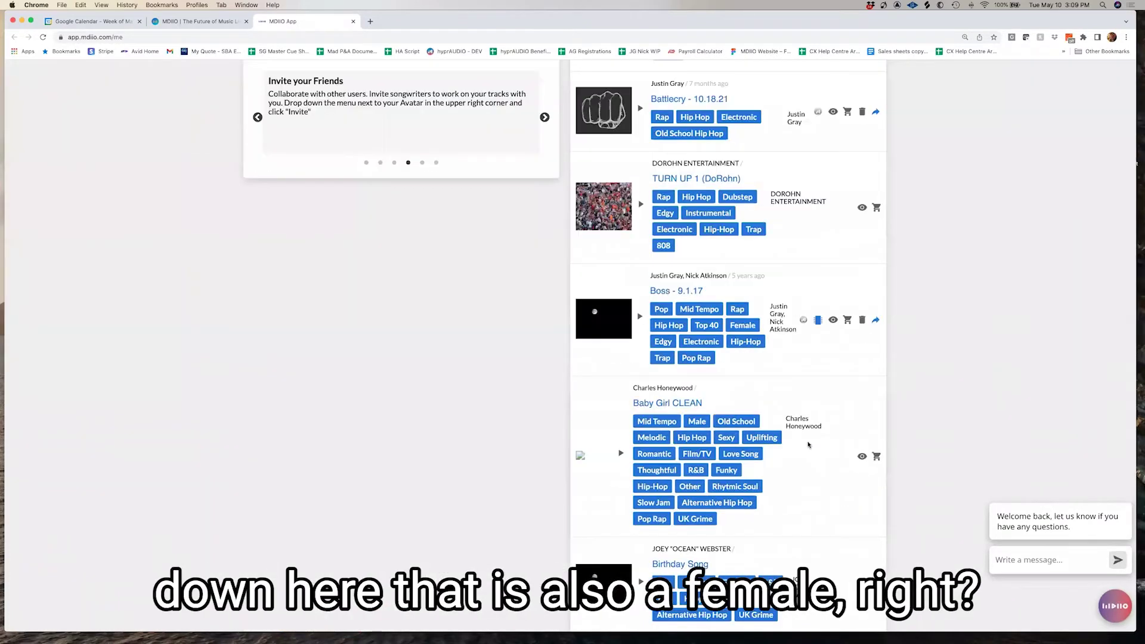
scroll(759, 389, up, 5)
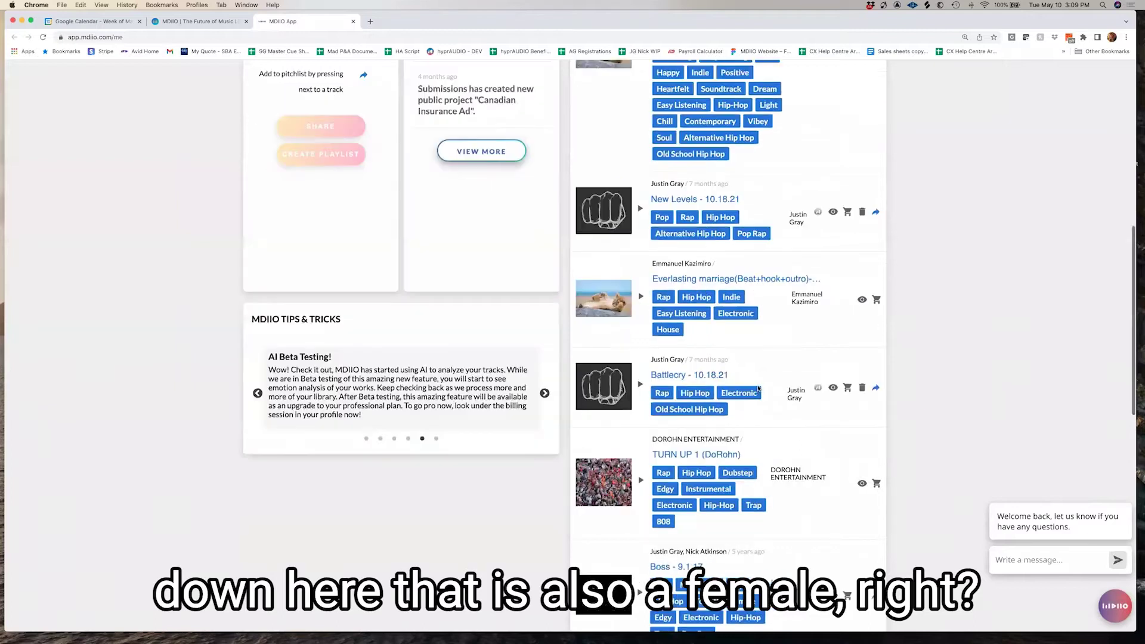
scroll(759, 388, up, 10)
text(emale)
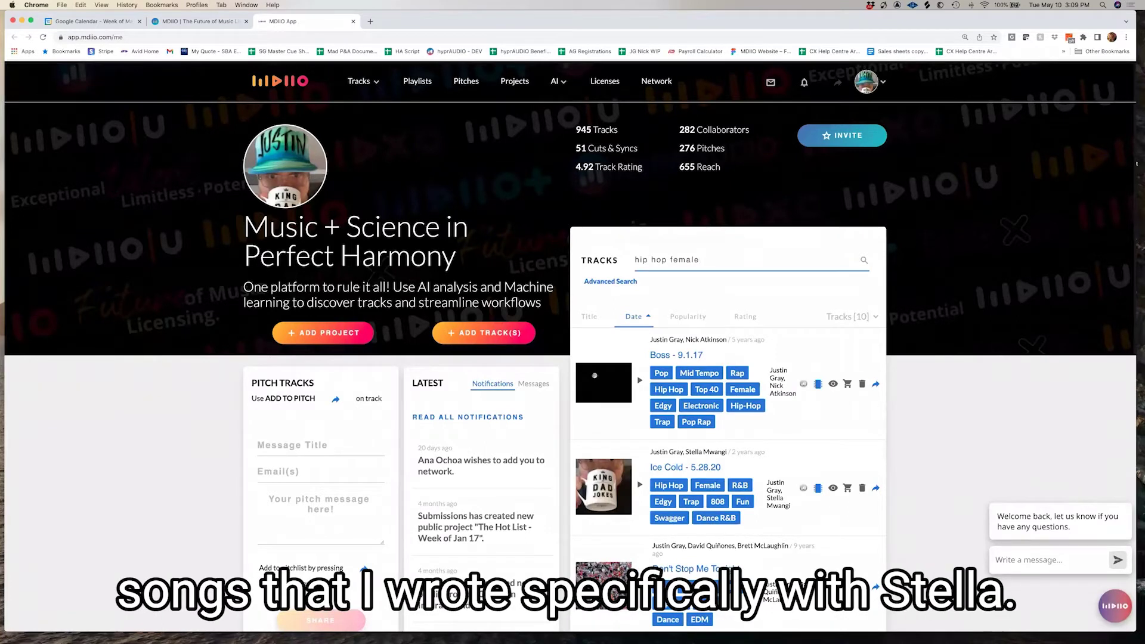
text(stella)
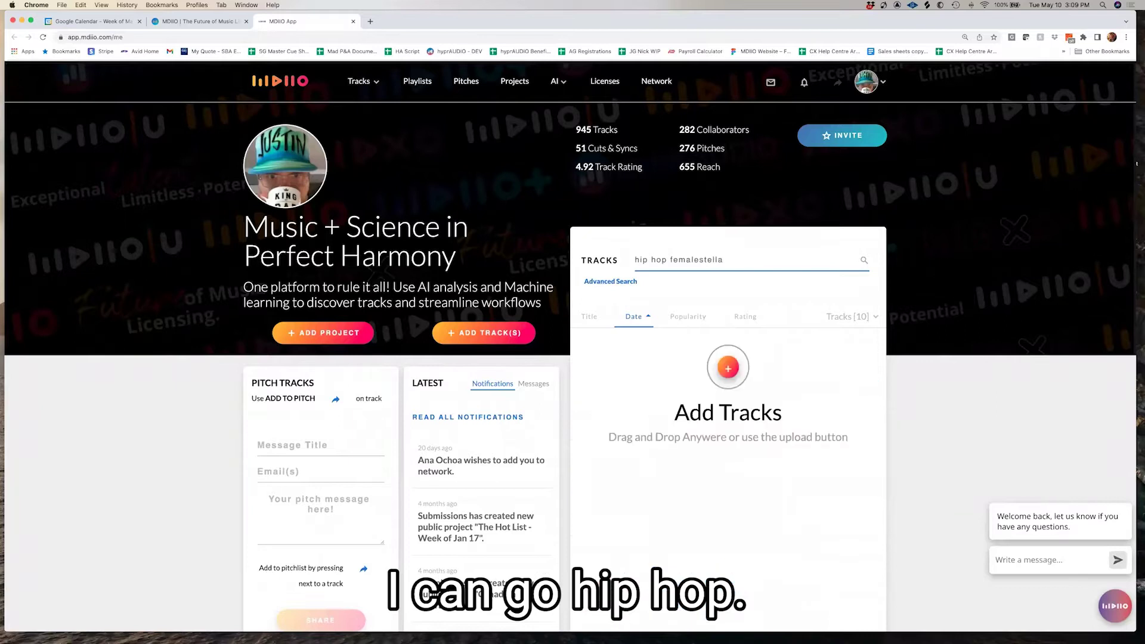
click(698, 259)
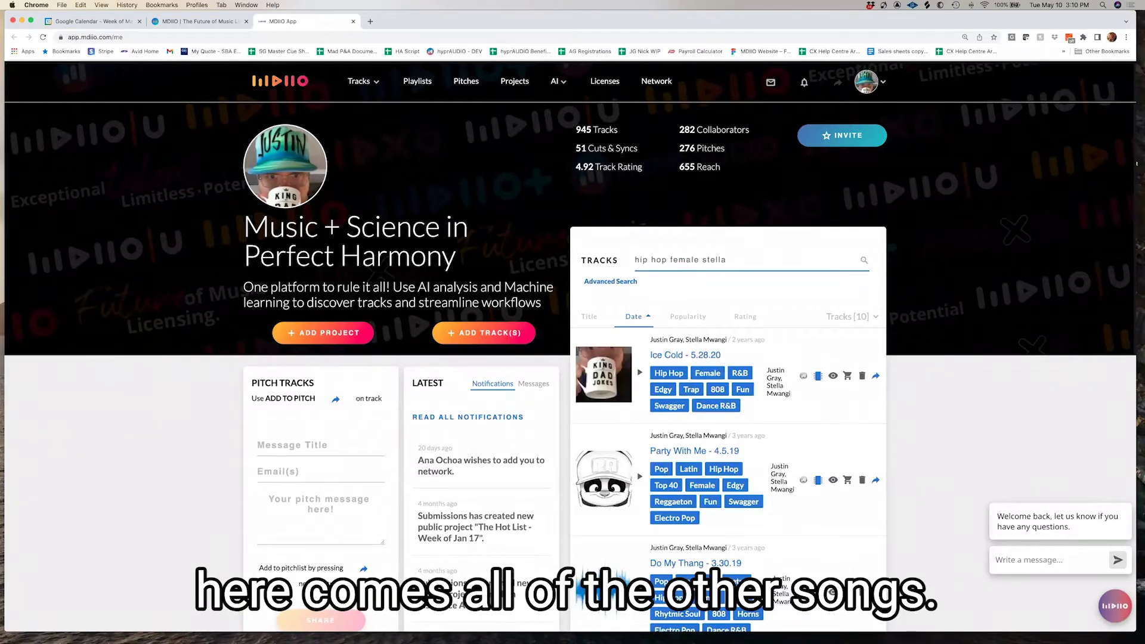
click(688, 451)
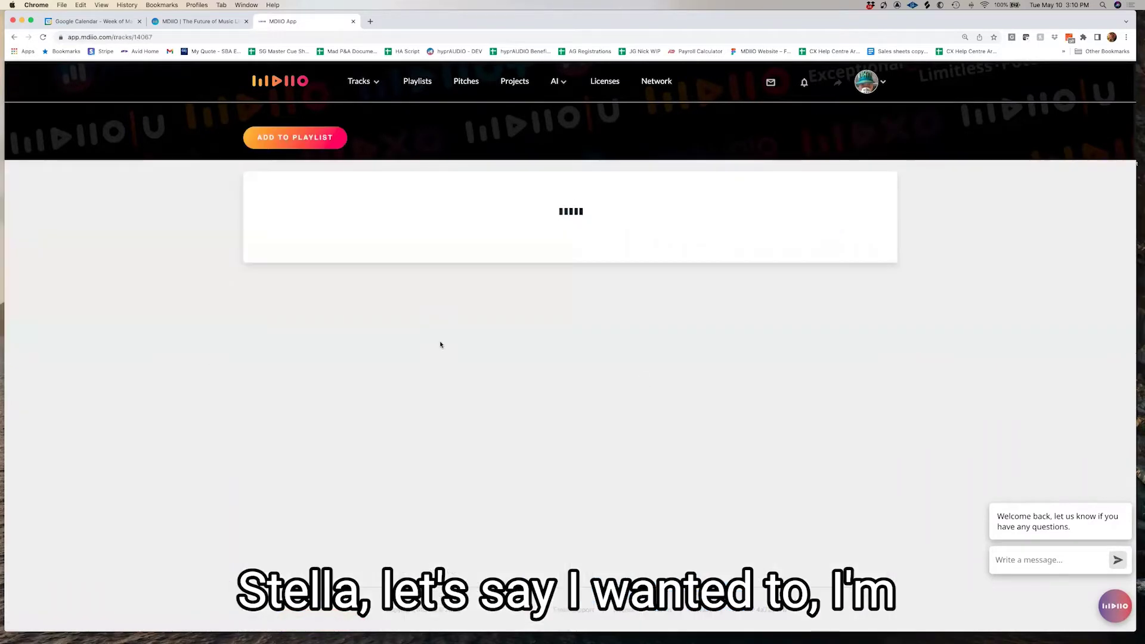
scroll(444, 343, down, 10)
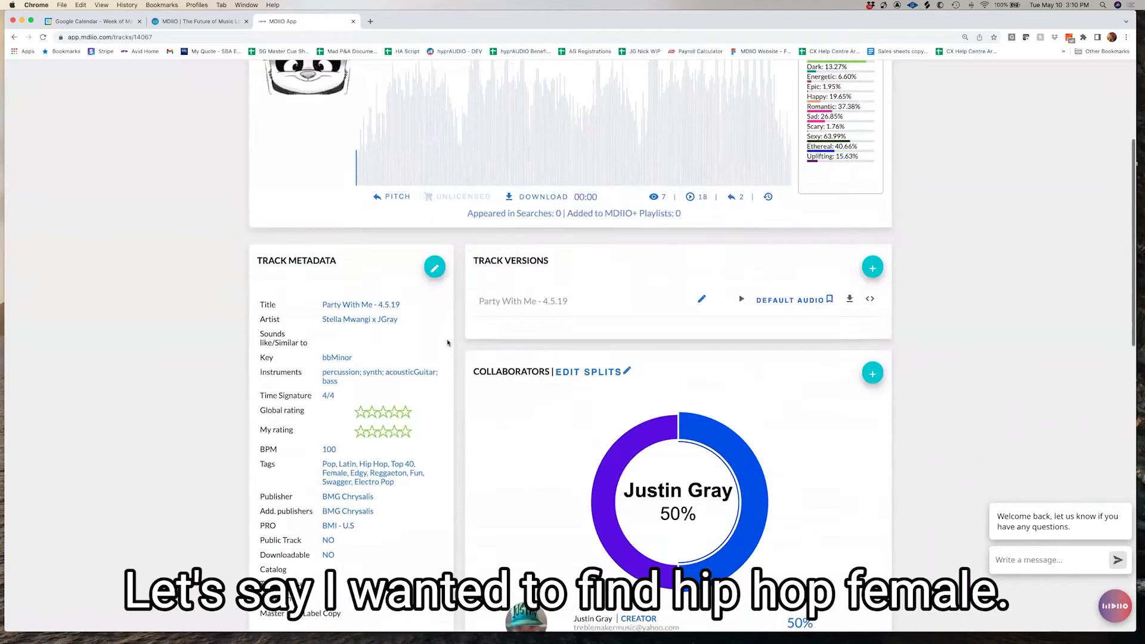
scroll(448, 344, down, 5)
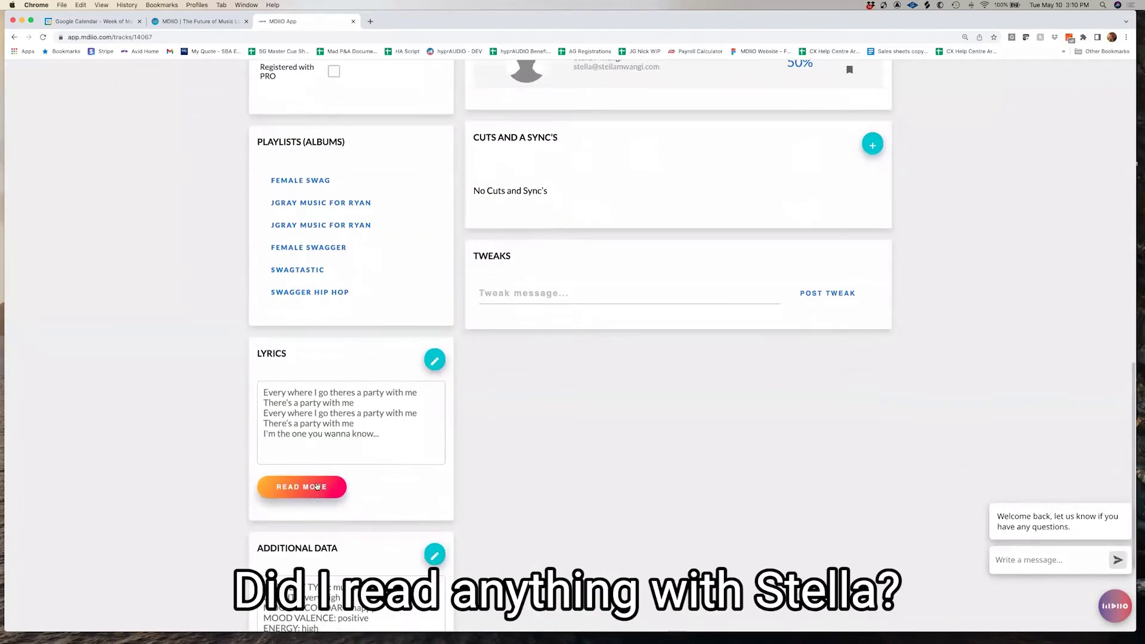
click(314, 489)
scroll(563, 412, down, 2)
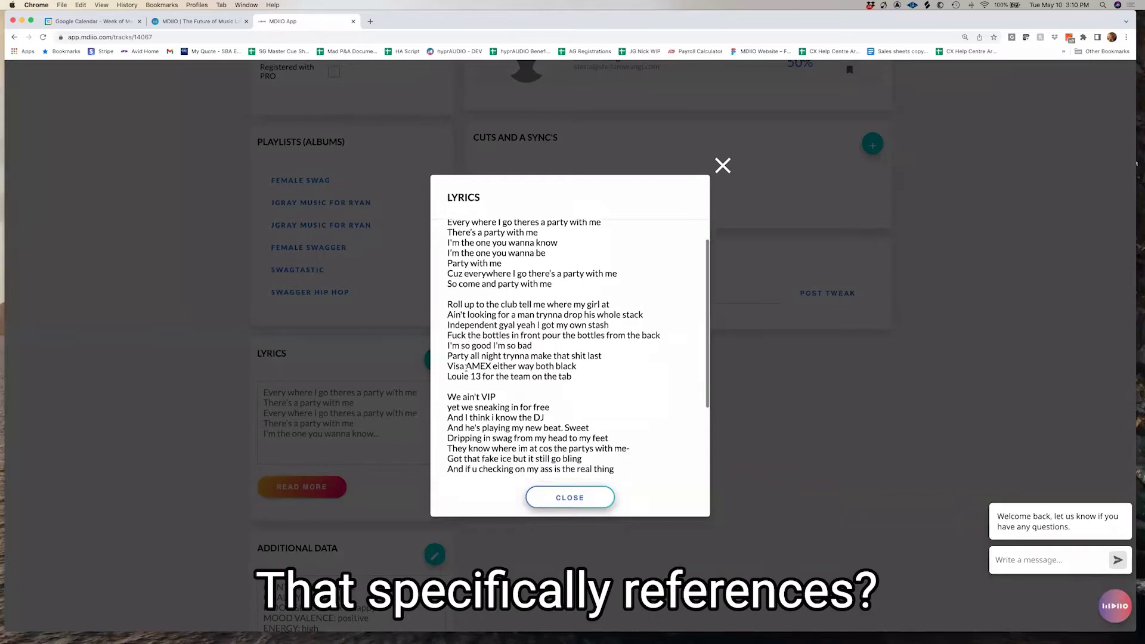
double_click(479, 364)
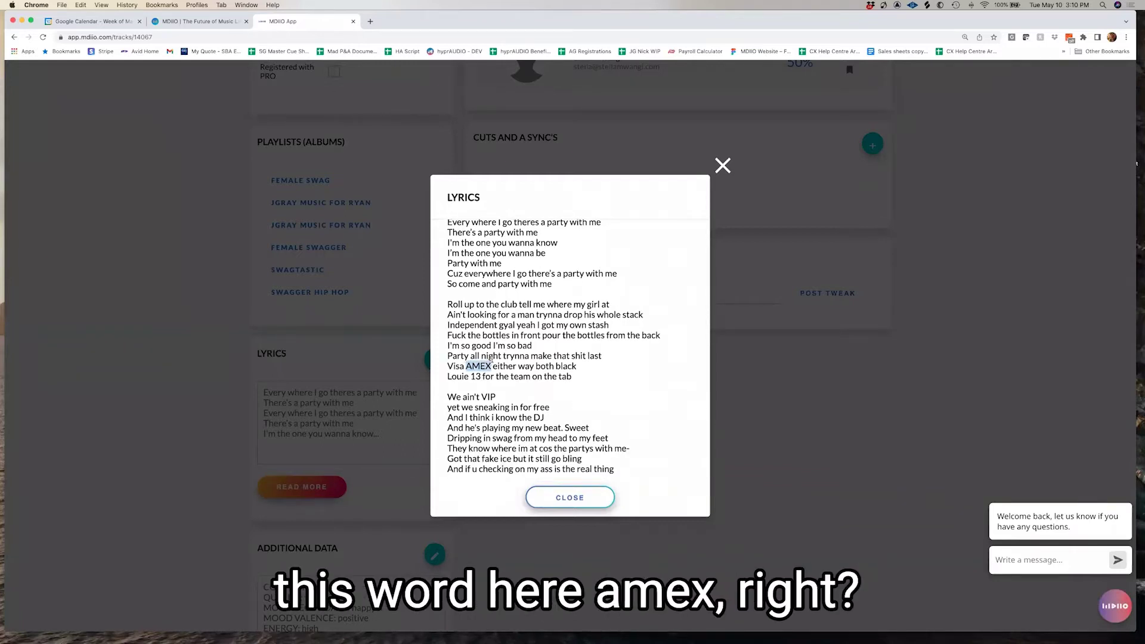
click(723, 165)
scroll(572, 322, up, 10)
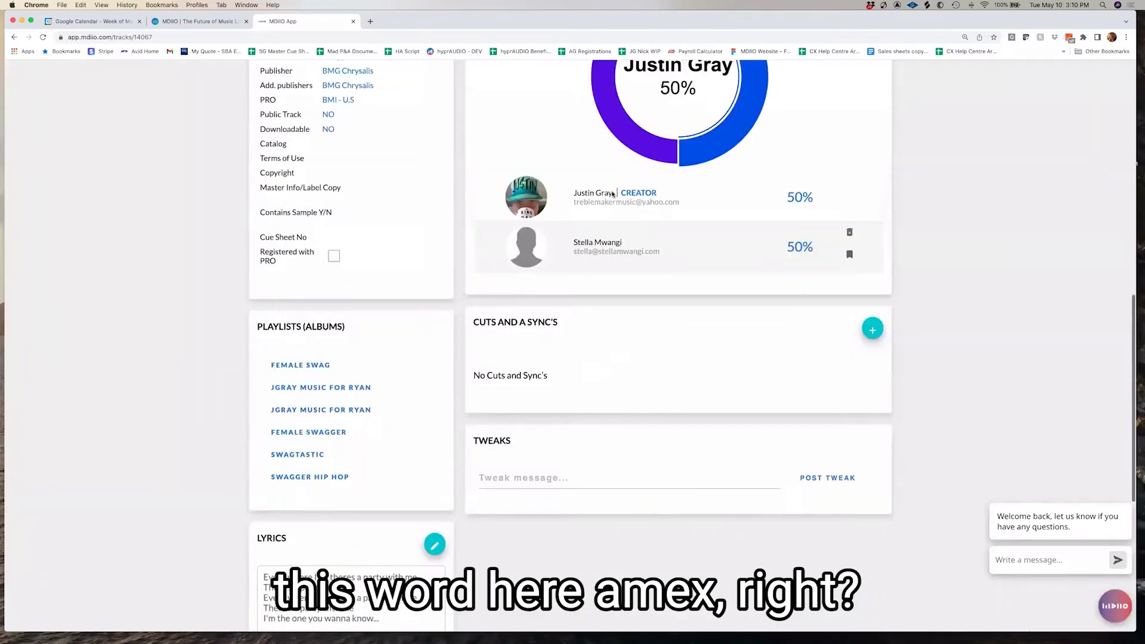
click(279, 81)
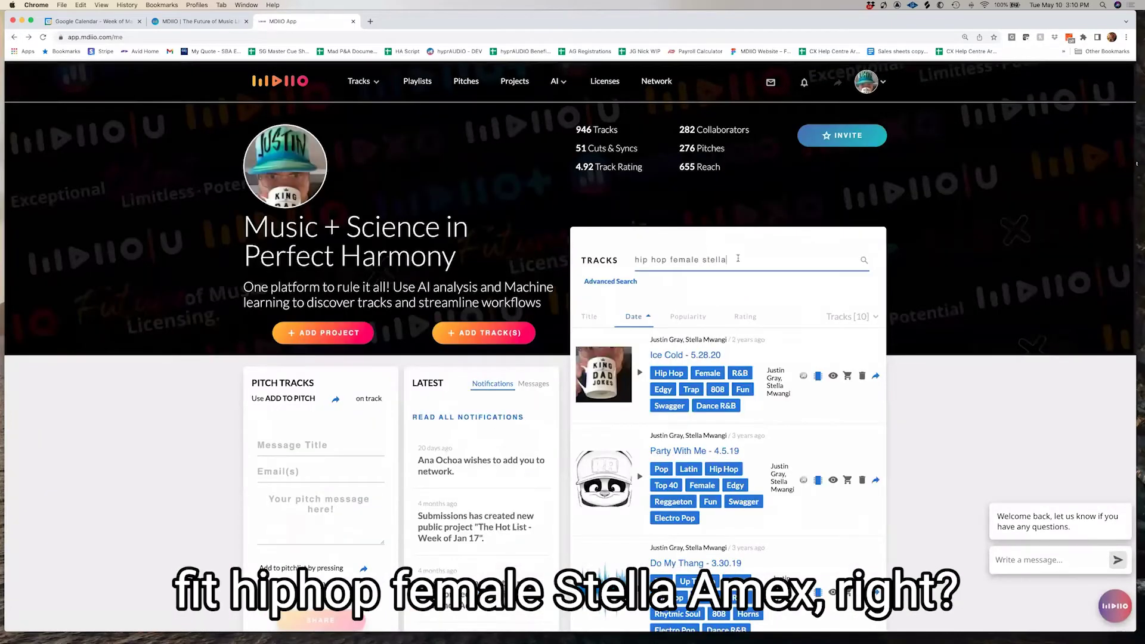
text(AMEX)
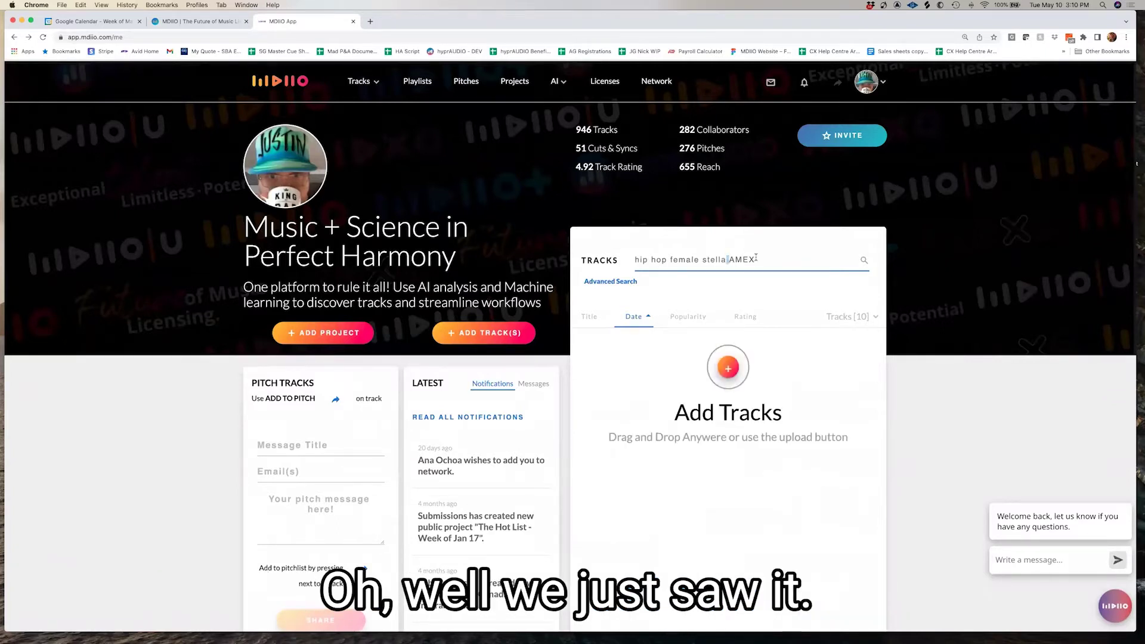
drag(755, 260, 725, 261)
key(BackSpace)
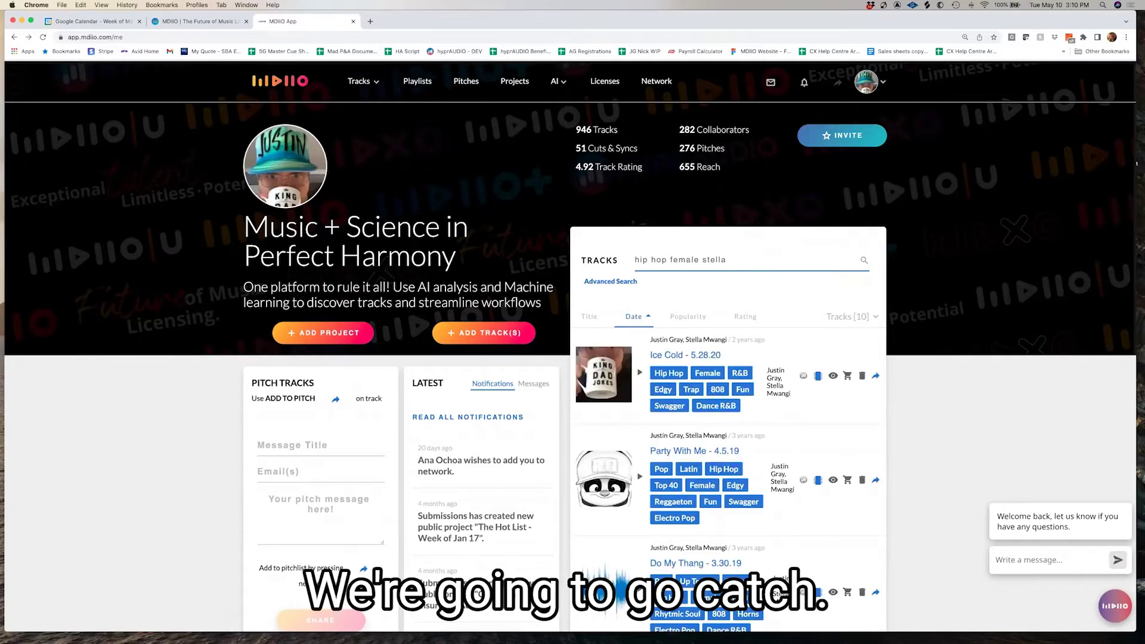
scroll(728, 350, down, 3)
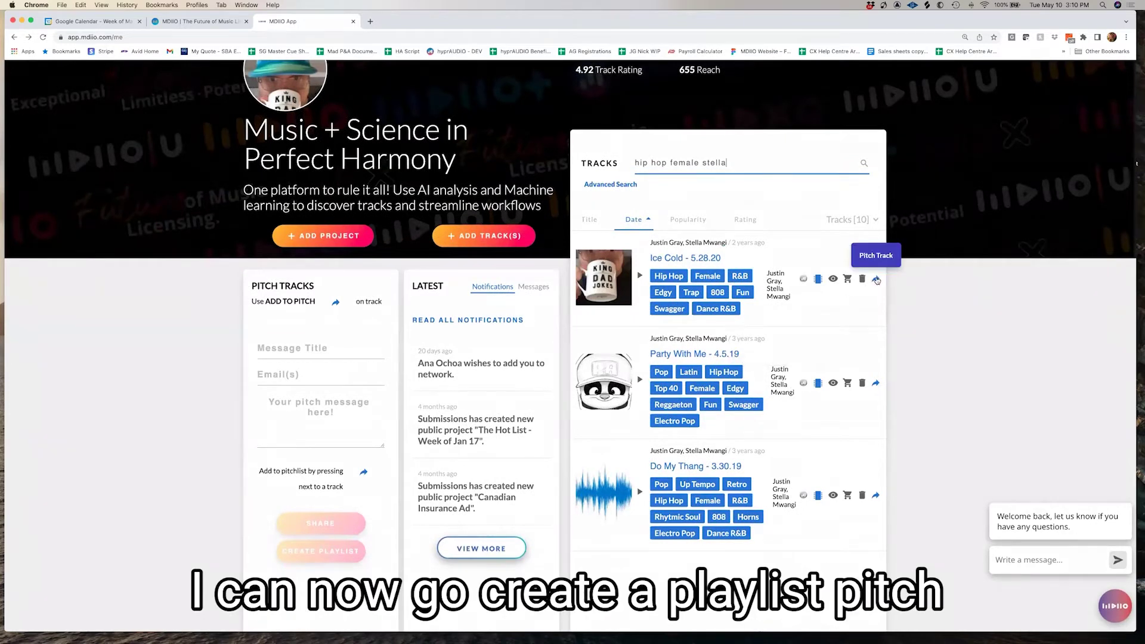
Pitch Ice Cold, Party With Me and Do My Thang as a playlist titled '<collaborator> Hip Hop Songs'
click(875, 278)
click(875, 382)
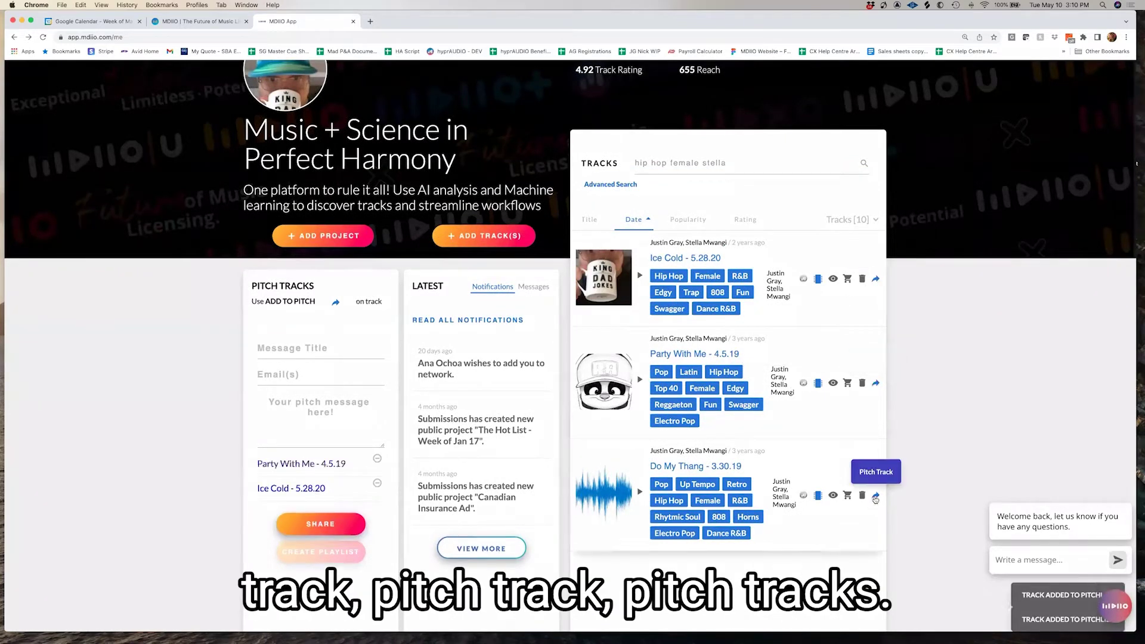
click(875, 494)
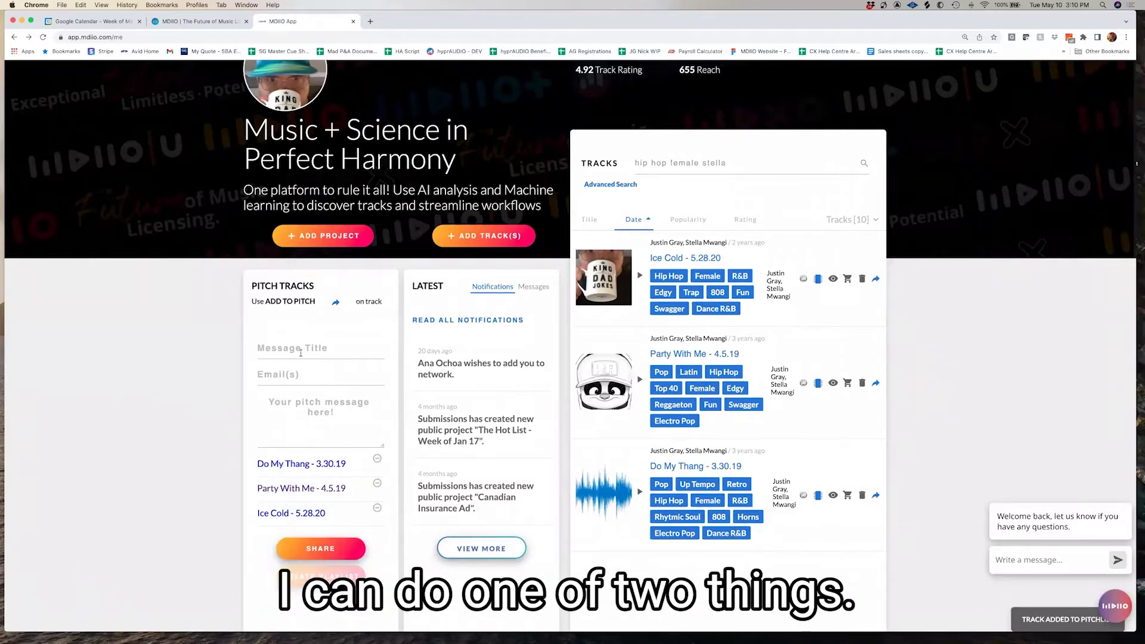
click(298, 351)
text(Stel)
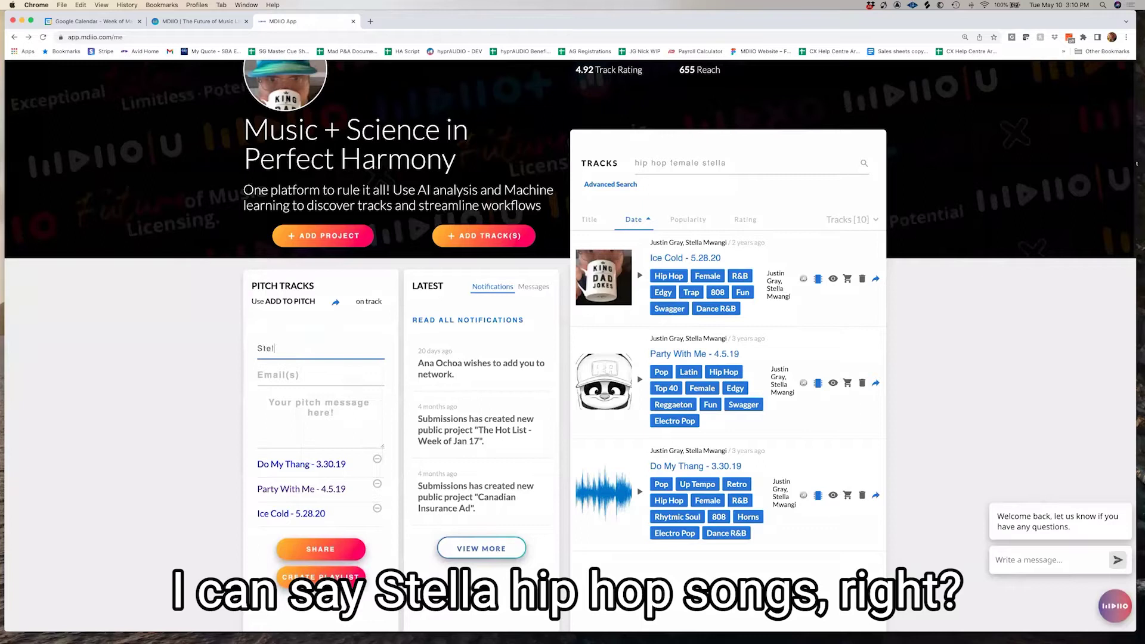
text(la Hip Hop Songs)
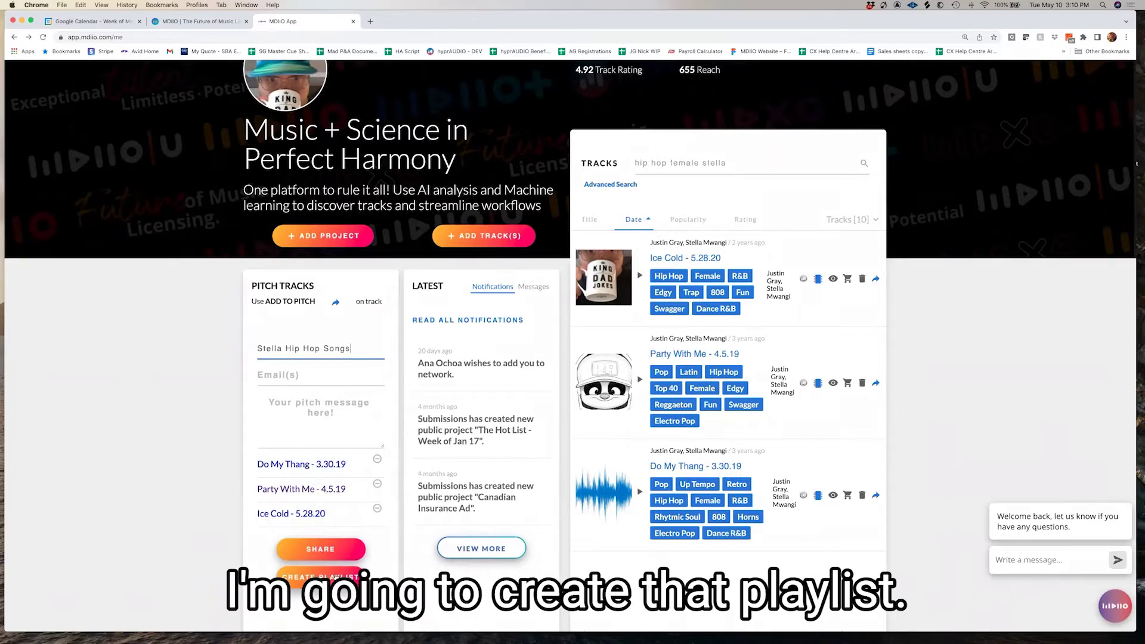
click(334, 576)
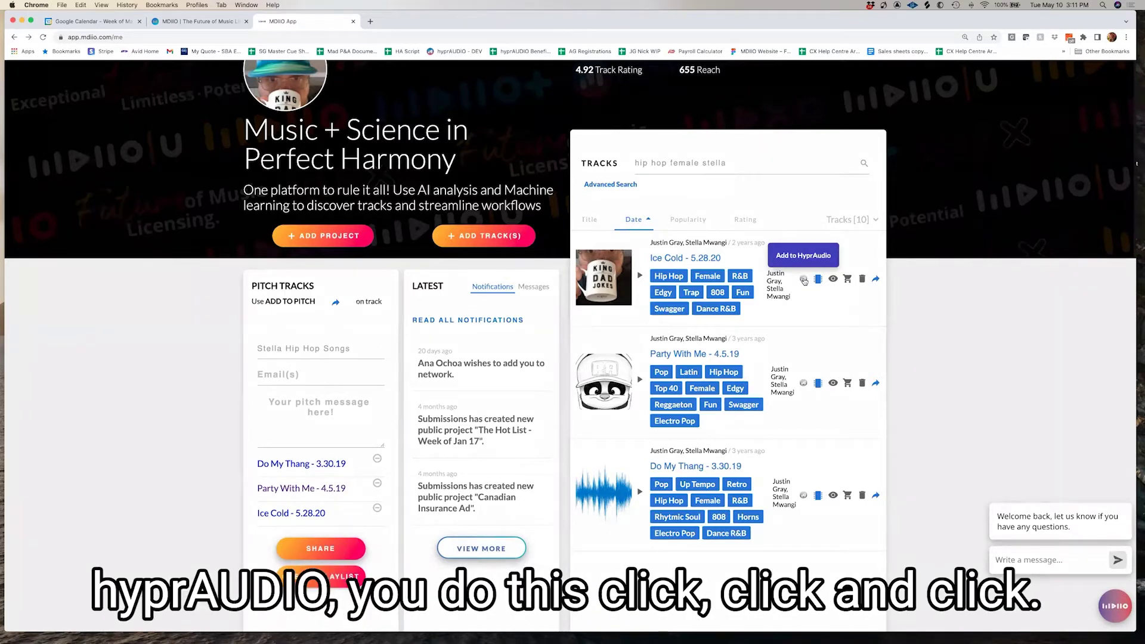
Publish Ice Cold, Party With Me and Do My Thang to hyprAUDIO
click(804, 280)
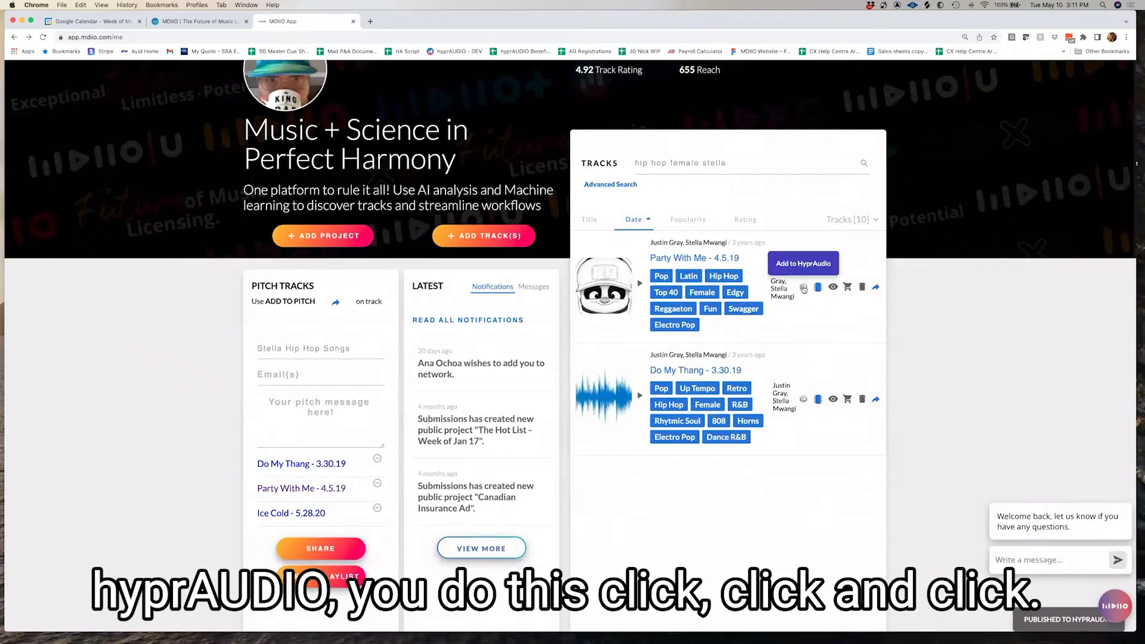
click(804, 288)
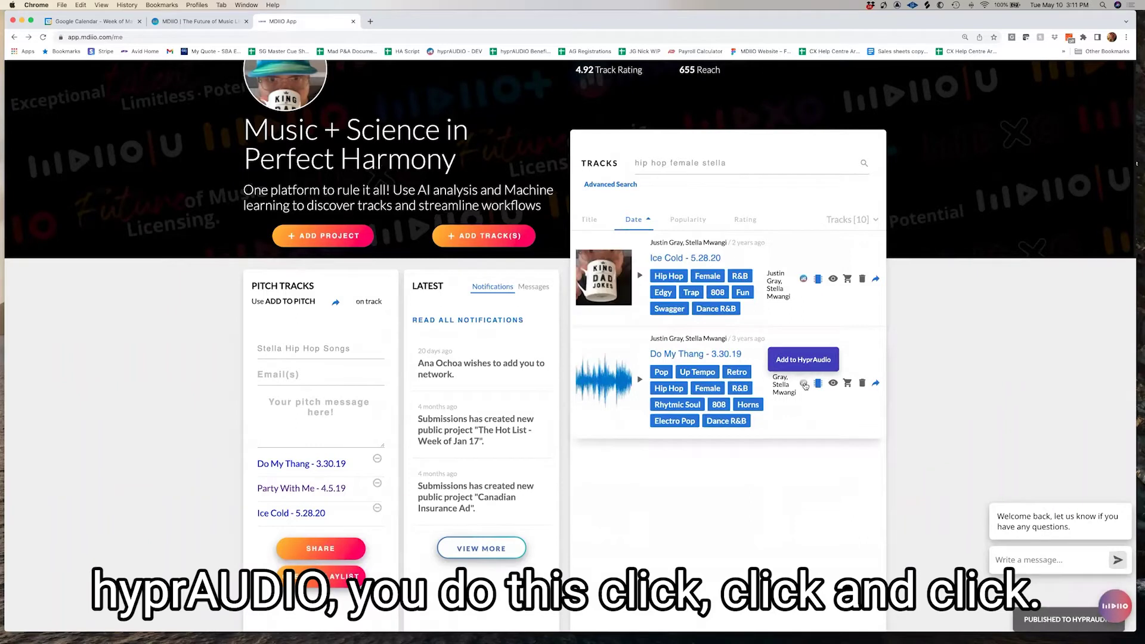
click(804, 383)
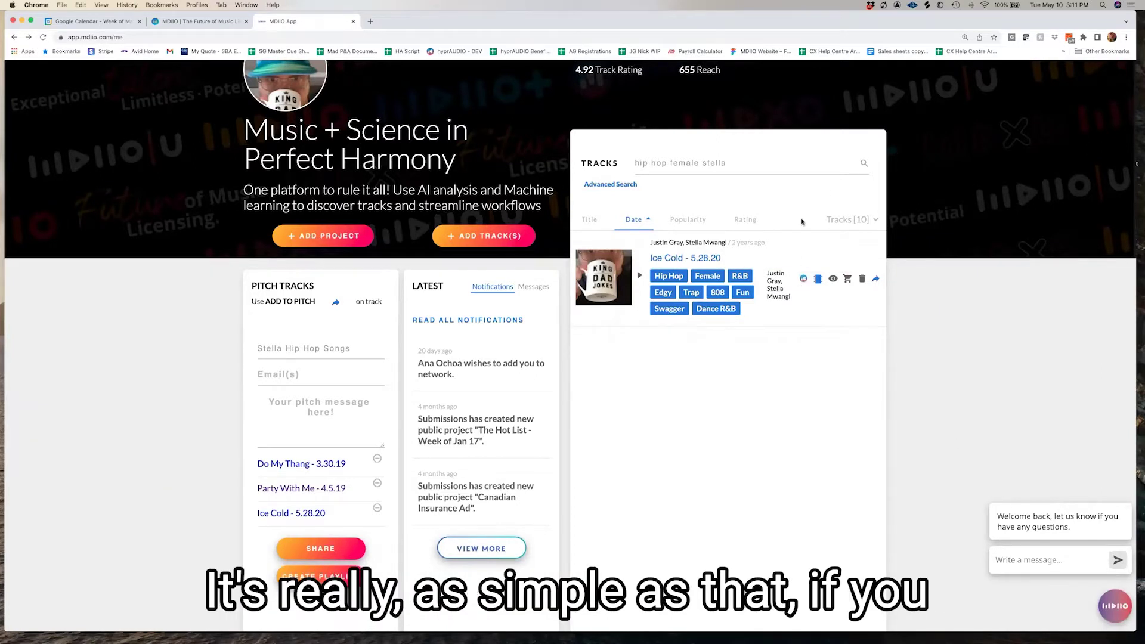
Remove Ice Cold, Party With Me and Do My Thang from hyprAUDIO again
click(803, 280)
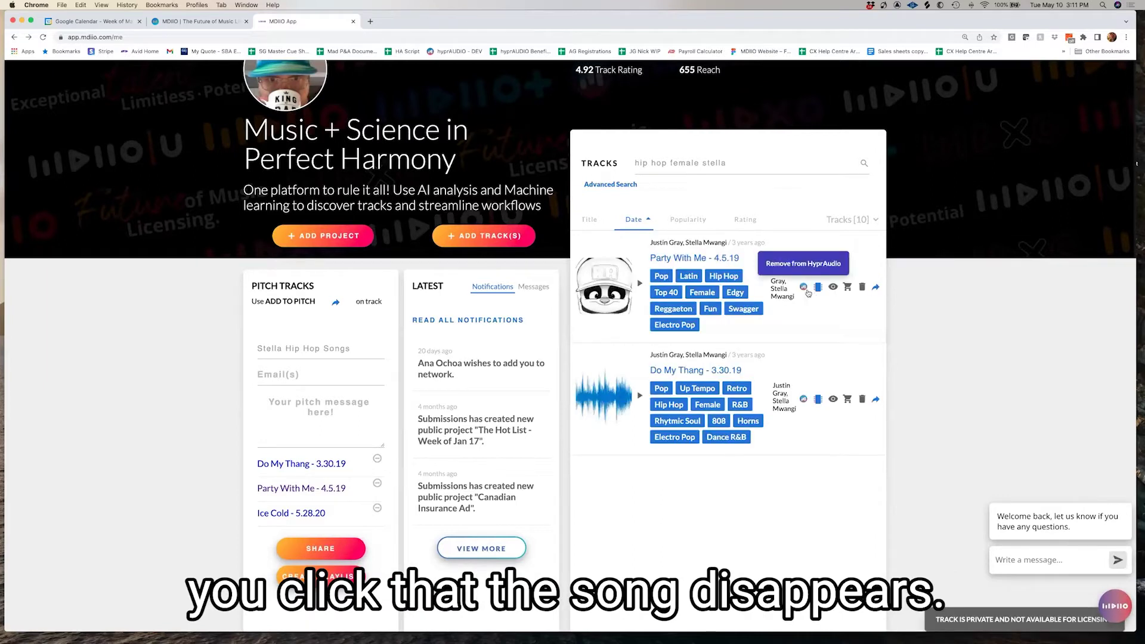
click(803, 288)
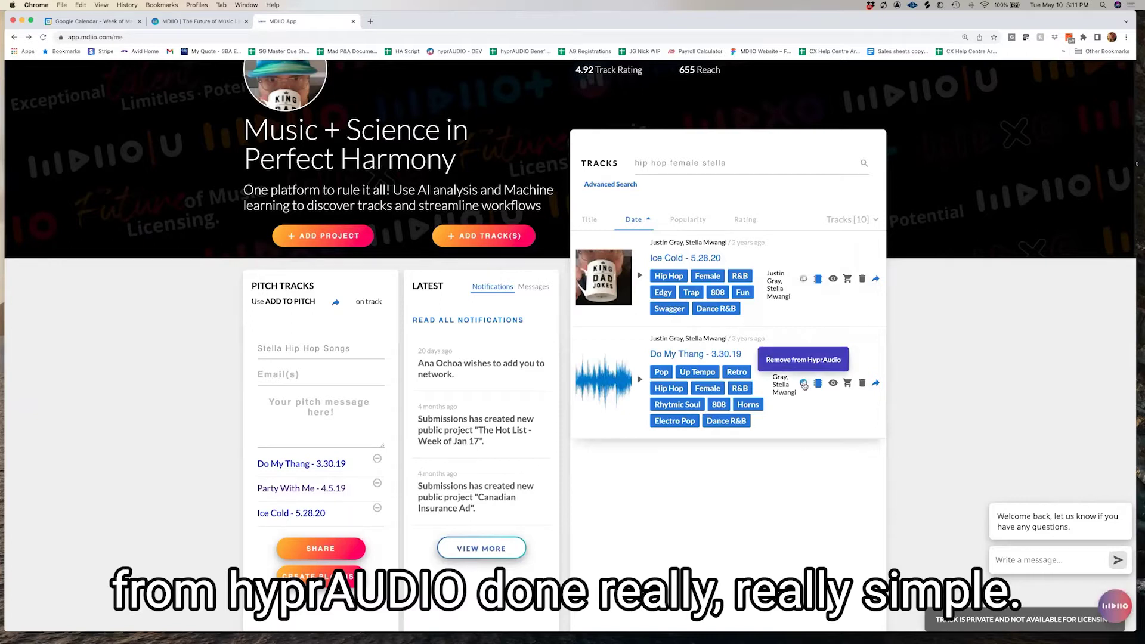
click(803, 384)
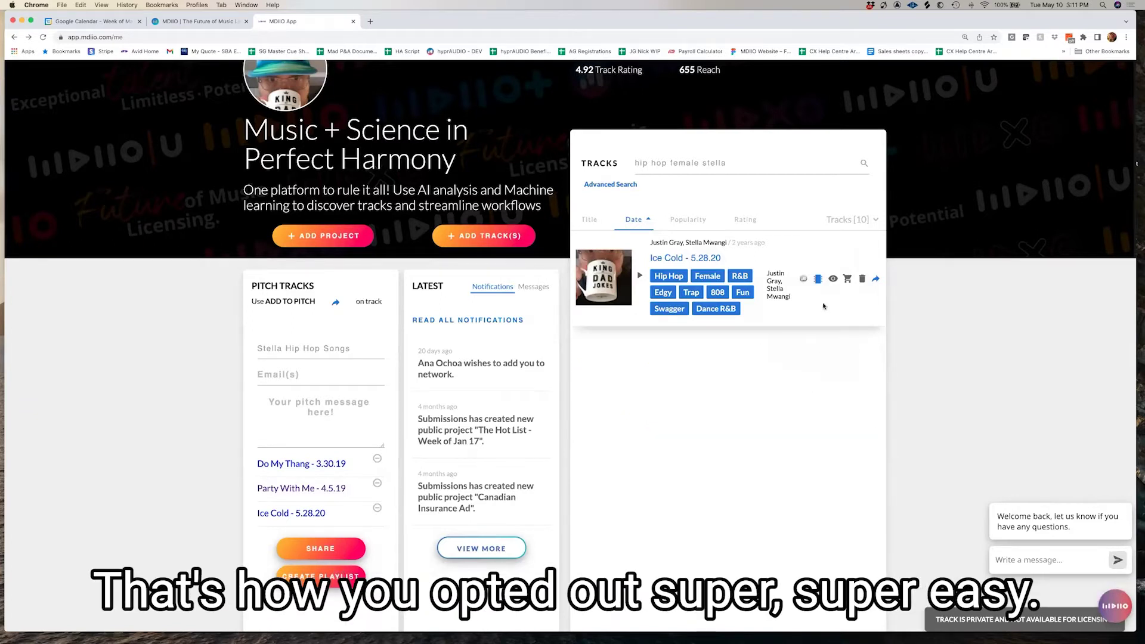
Clear the track search and open the Be This Bad - 3.1.22 track page
drag(732, 163, 599, 164)
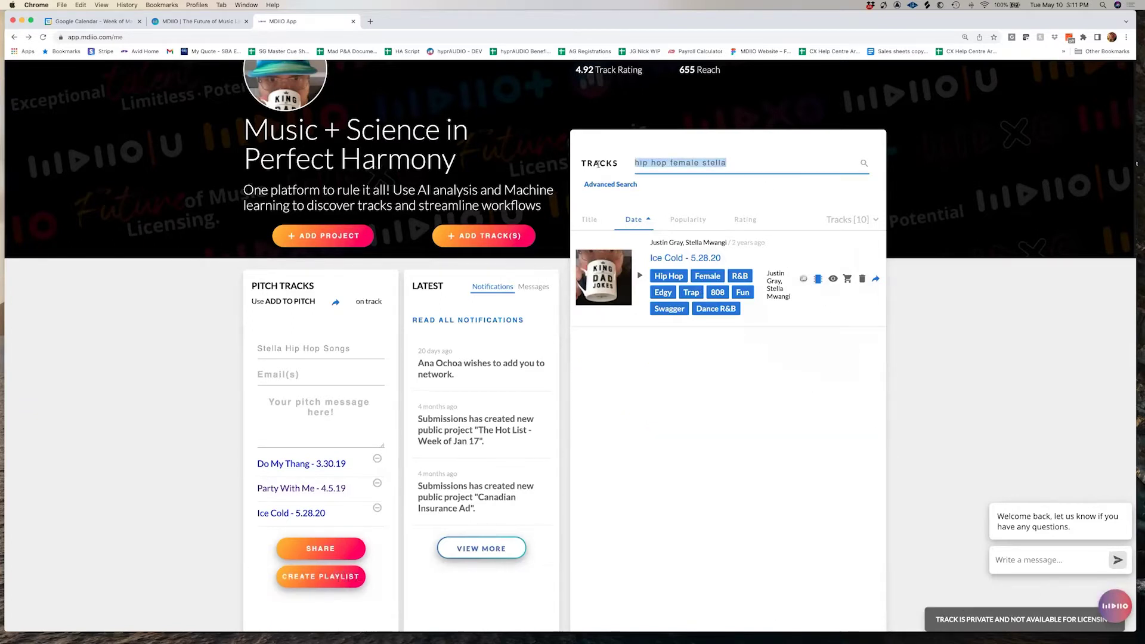
key(BackSpace)
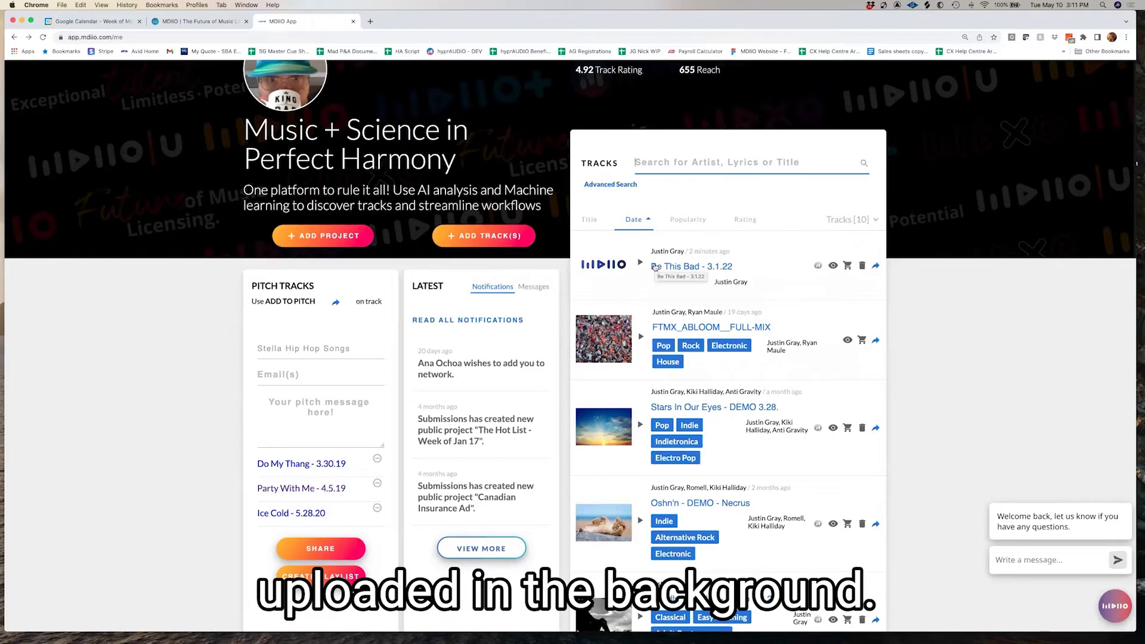
click(666, 268)
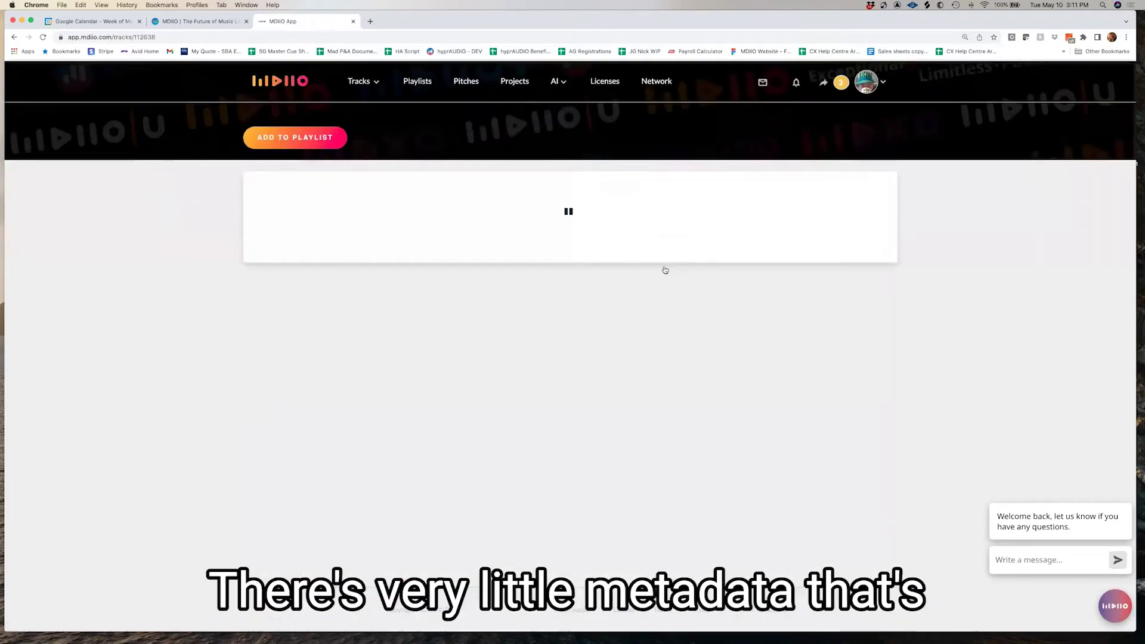
Scroll down to the track's metadata panel and open the Track Metadata editor
scroll(621, 283, down, 3)
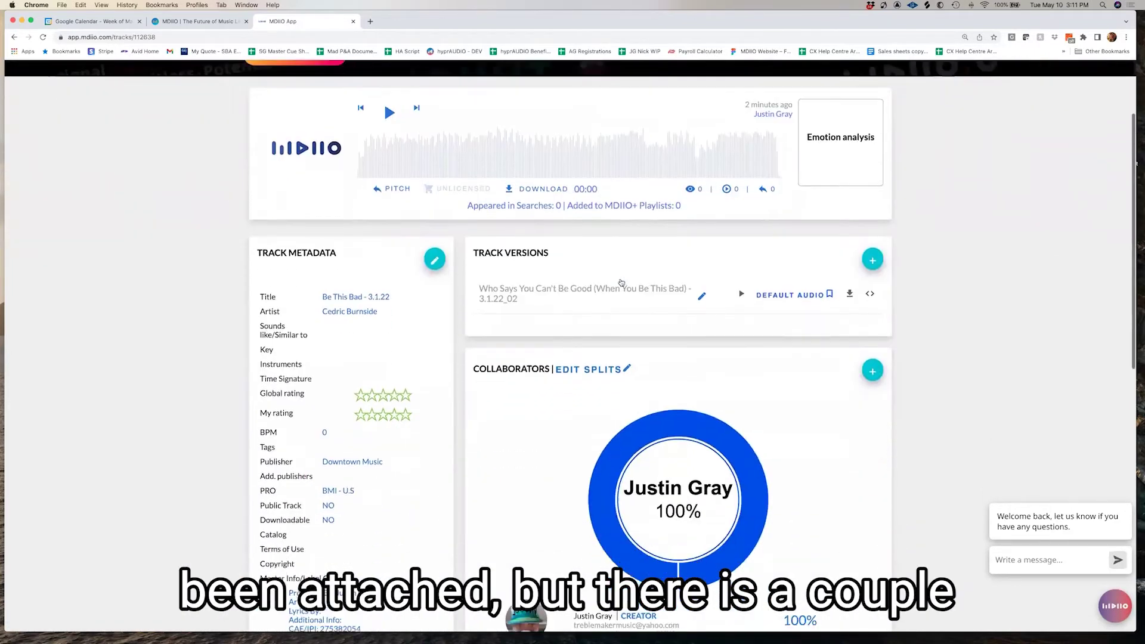
scroll(621, 282, down, 2)
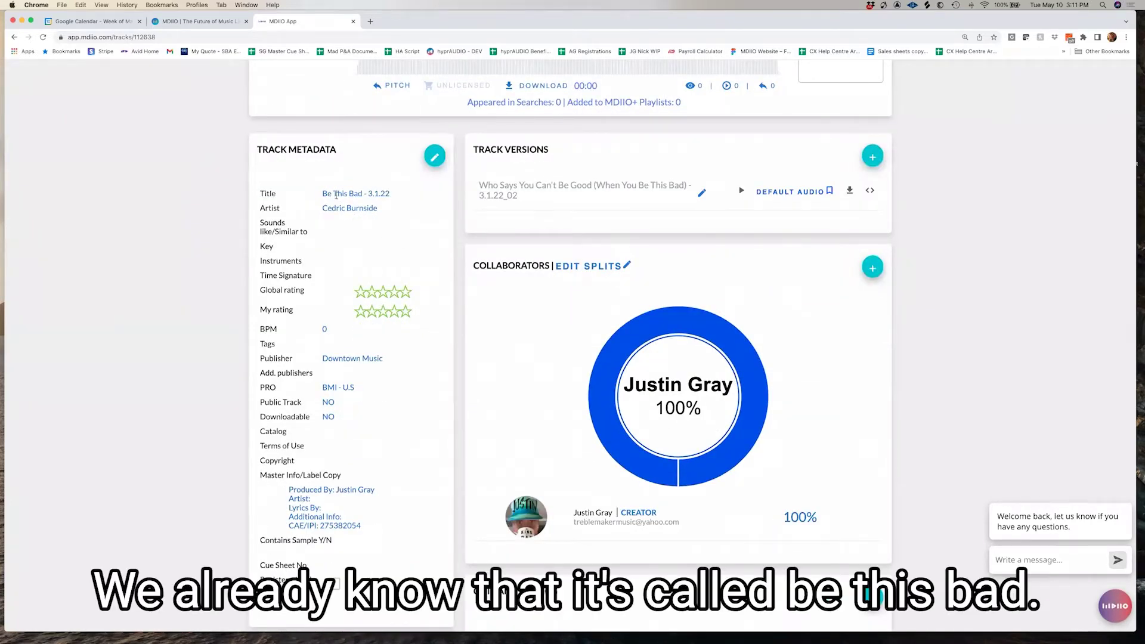
scroll(322, 208, down, 1)
drag(321, 208, 379, 208)
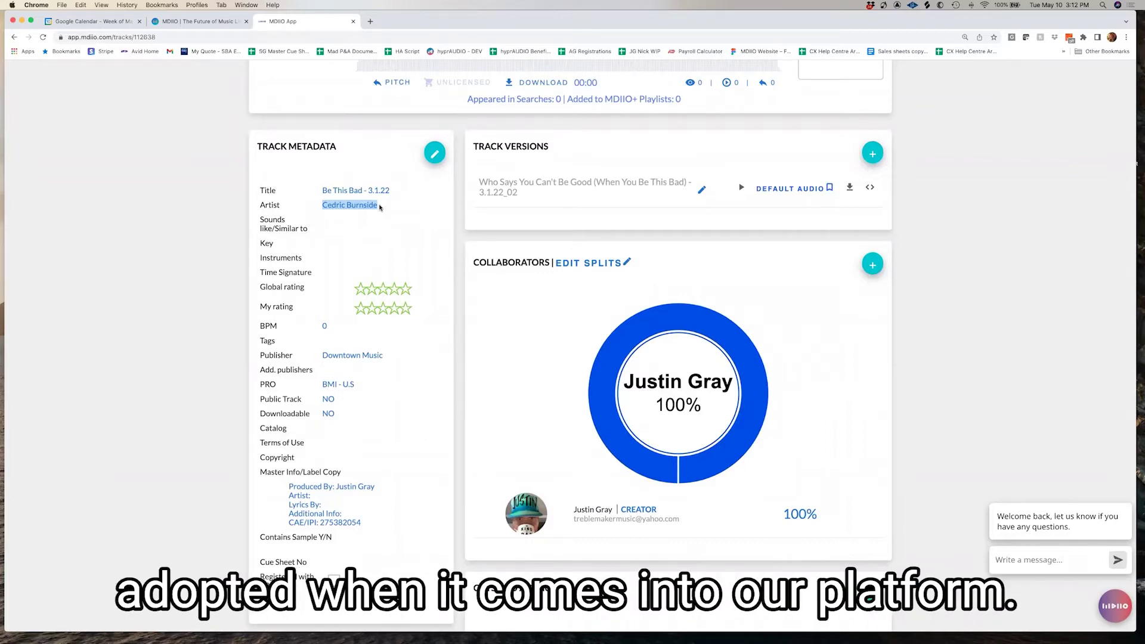
click(459, 242)
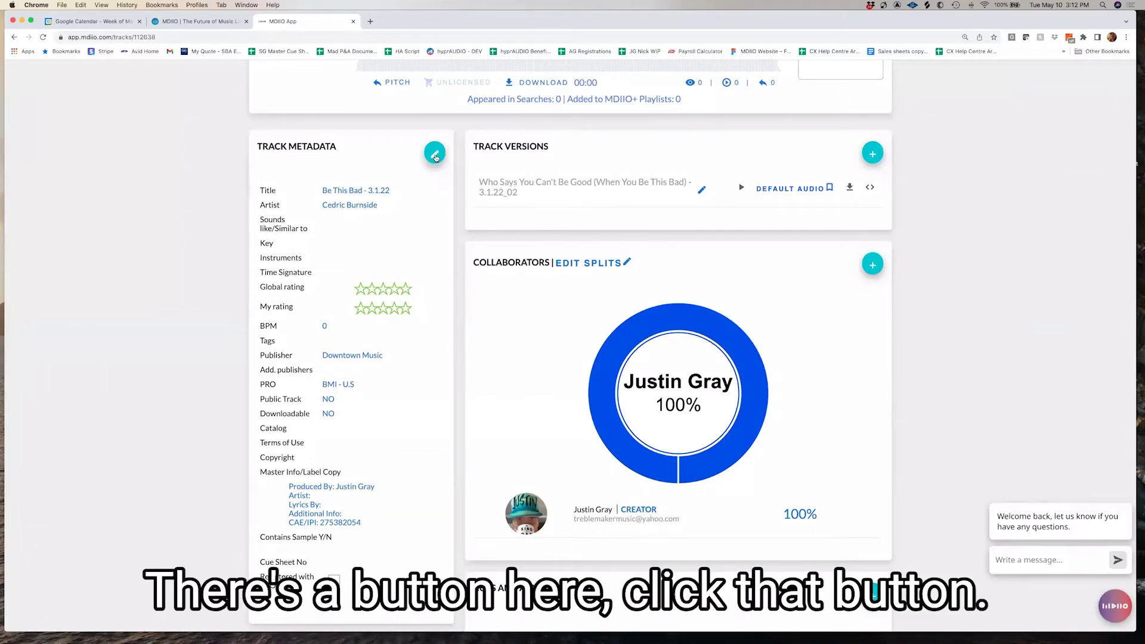
click(435, 156)
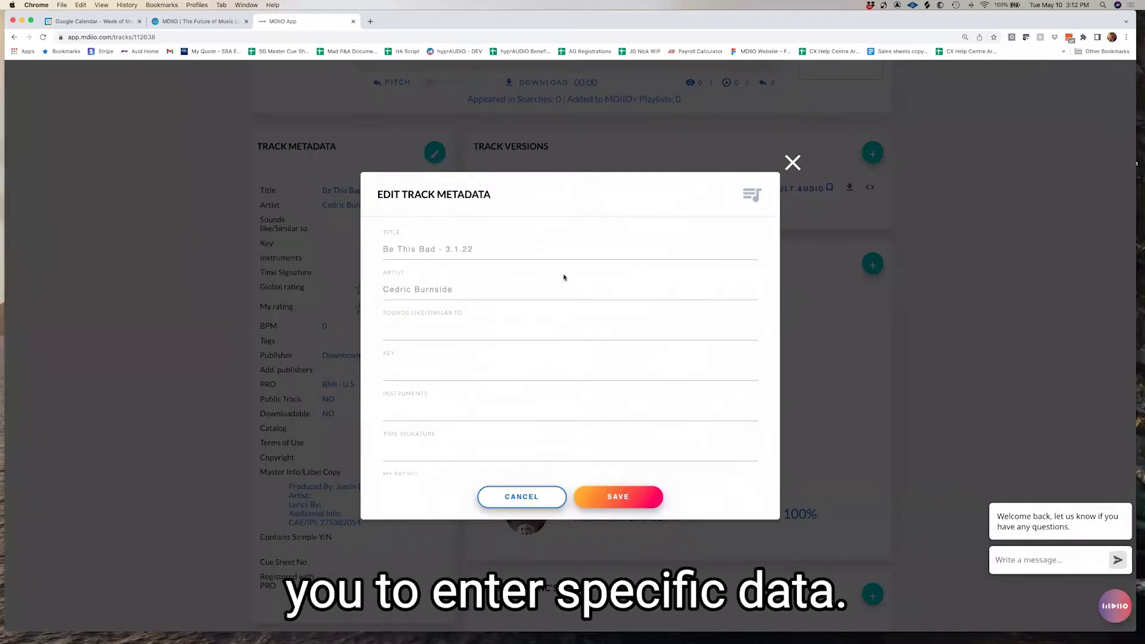
Enter Keb Mo in Sounds Like/Similar To, then move through the Key, Instruments and Time Signature fields
click(503, 330)
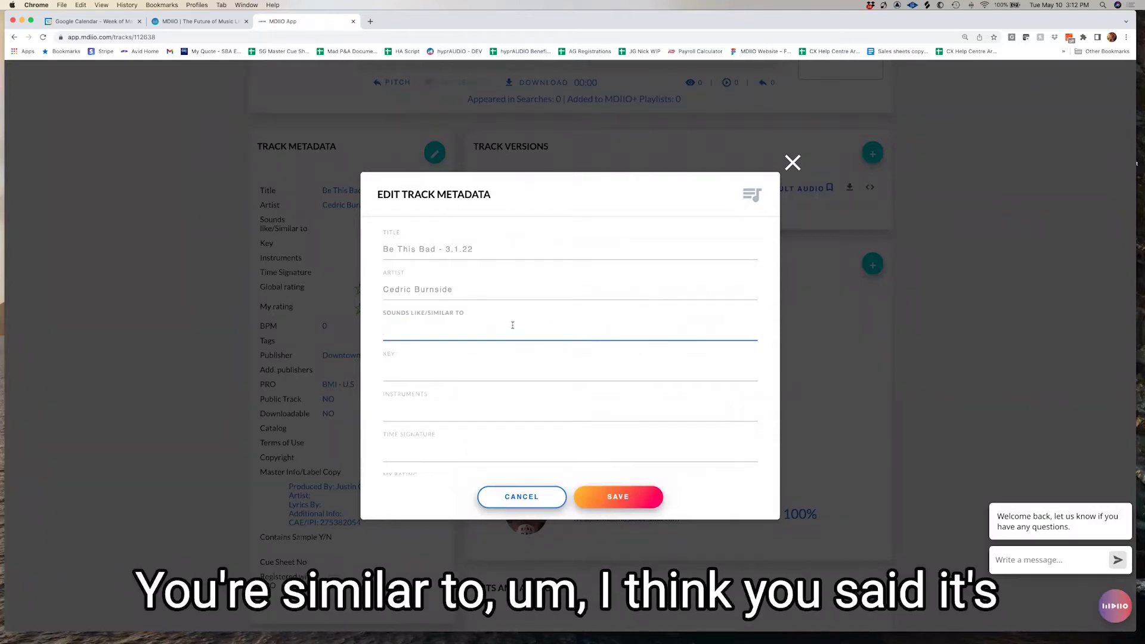
text(Keb Mo)
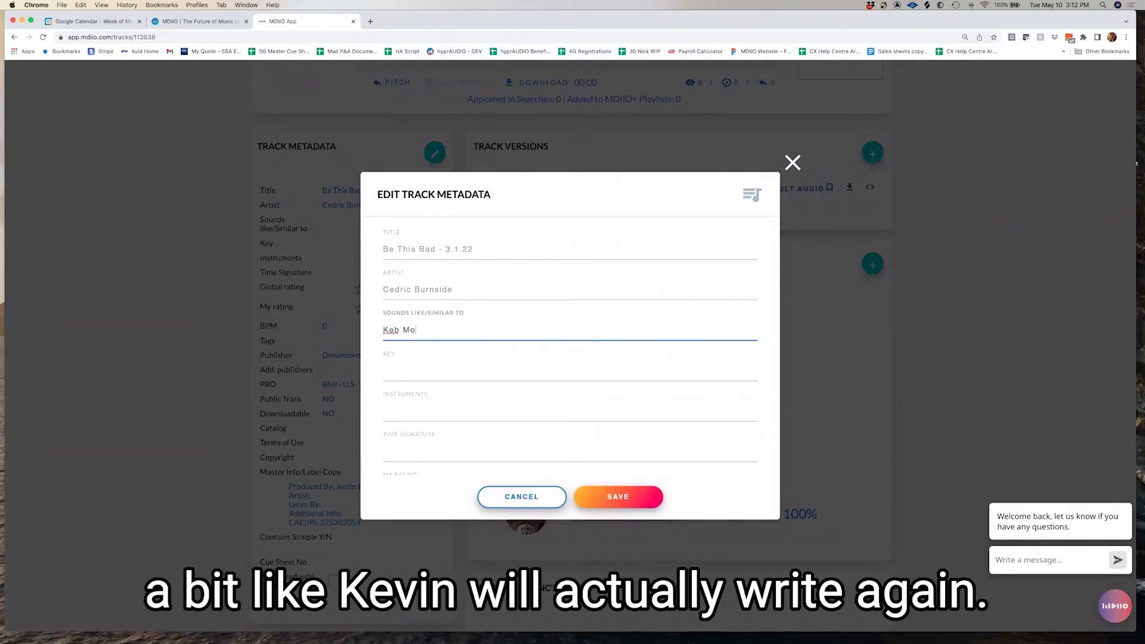
click(474, 372)
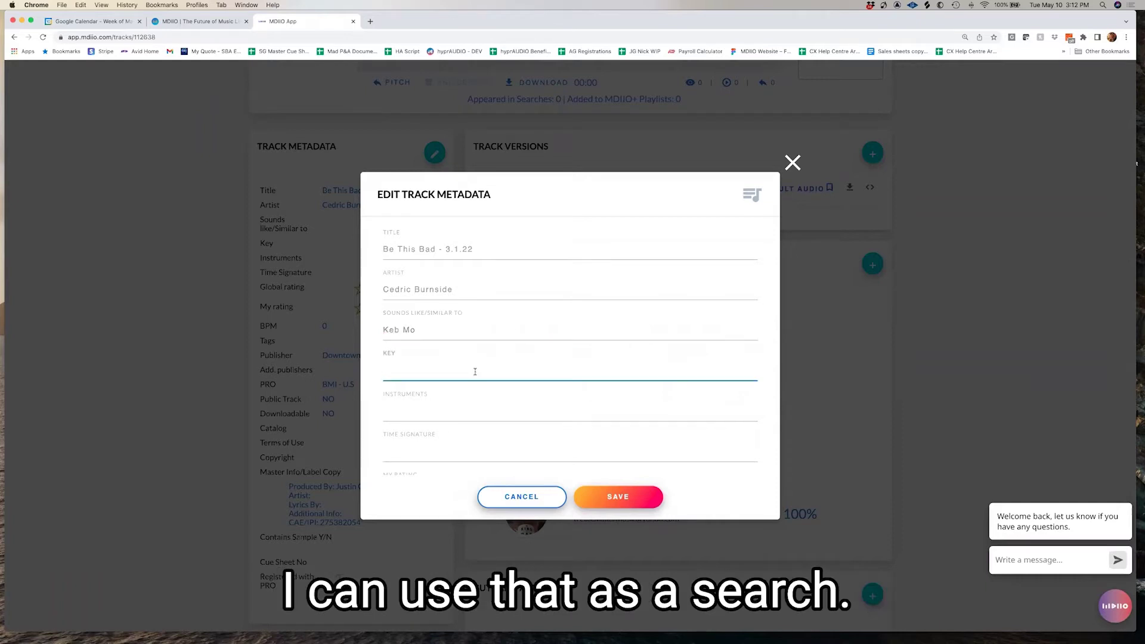
scroll(475, 371, down, 3)
click(477, 324)
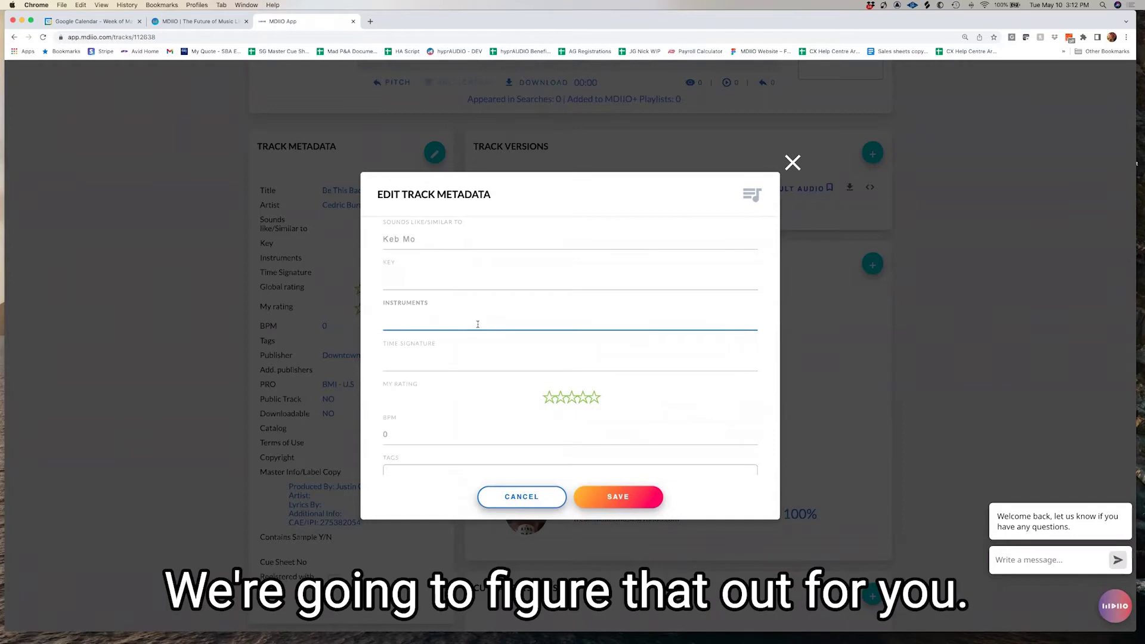
scroll(478, 324, down, 1)
click(467, 331)
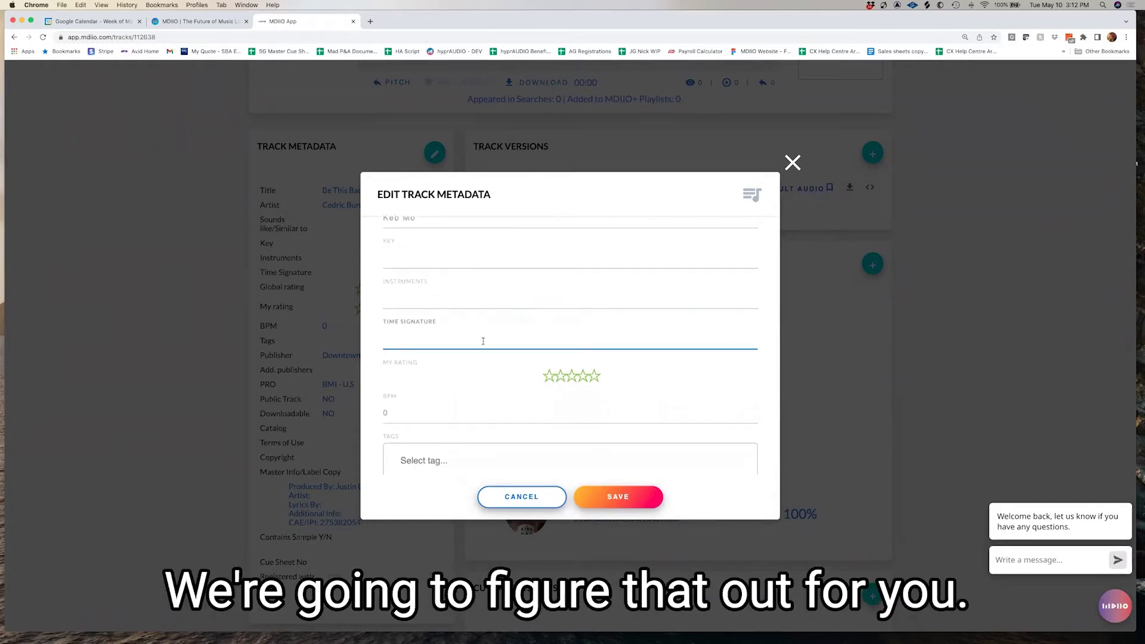
scroll(483, 341, down, 1)
Give the track a five-star My Rating and select the BPM value of 0
click(591, 351)
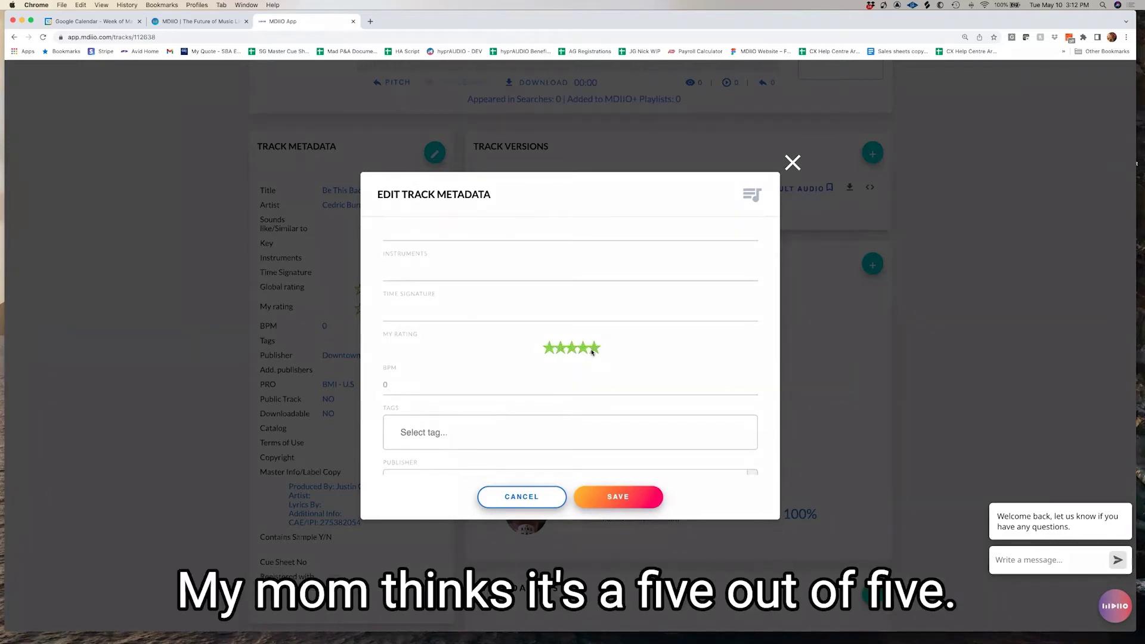
click(398, 382)
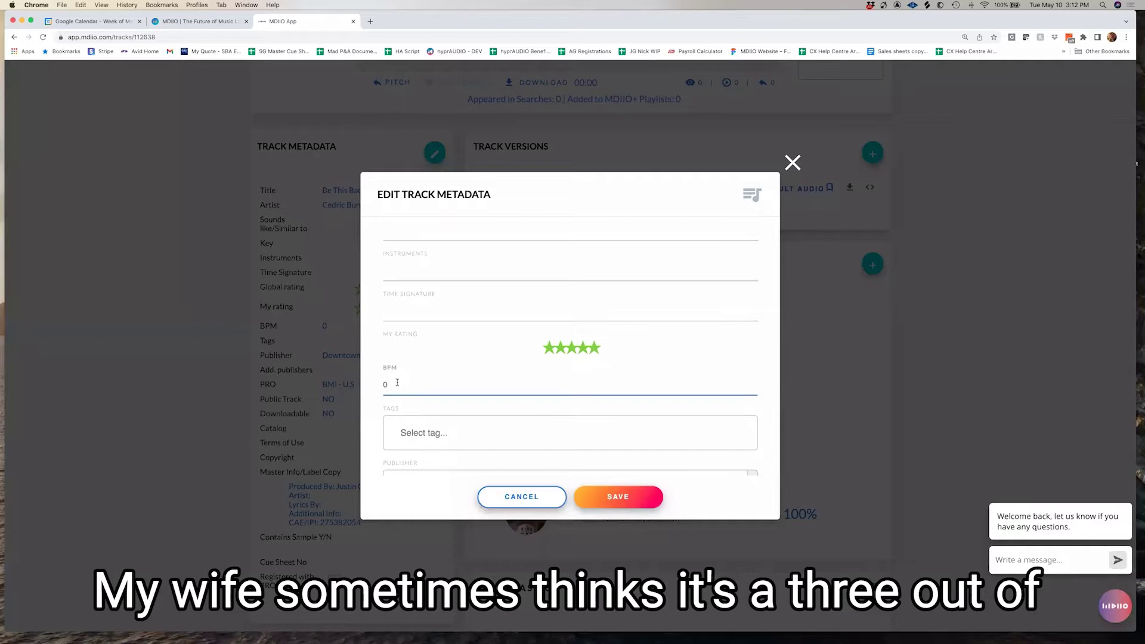
double_click(383, 384)
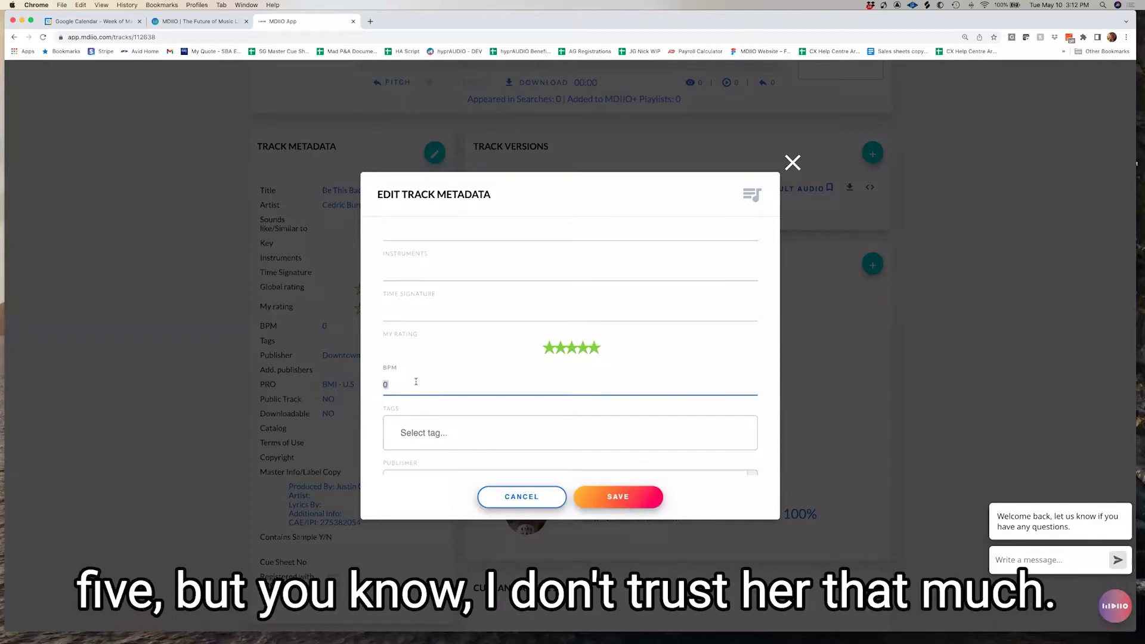
scroll(423, 380, down, 2)
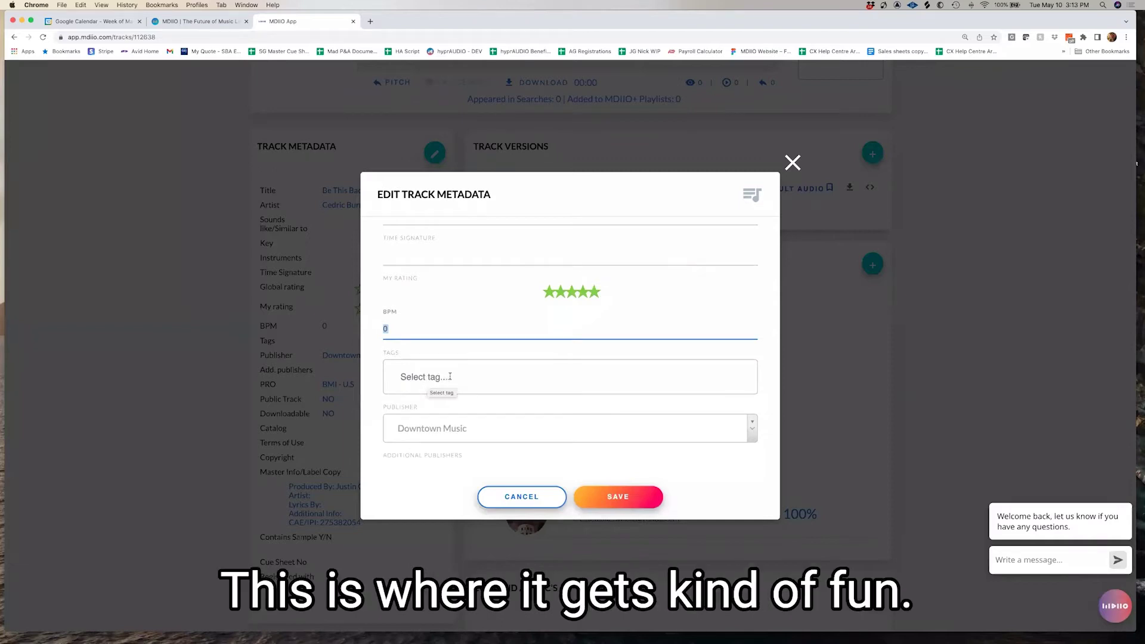
scroll(447, 376, down, 2)
Tag the track Male, Blues and Bluesy
click(449, 310)
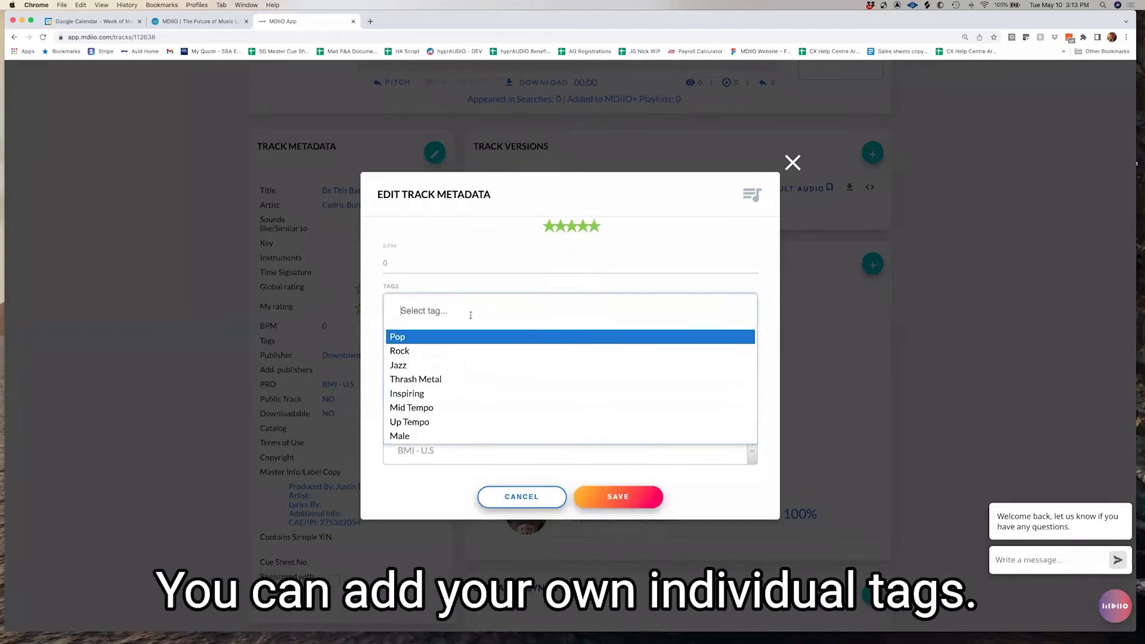
text(male)
key(Return)
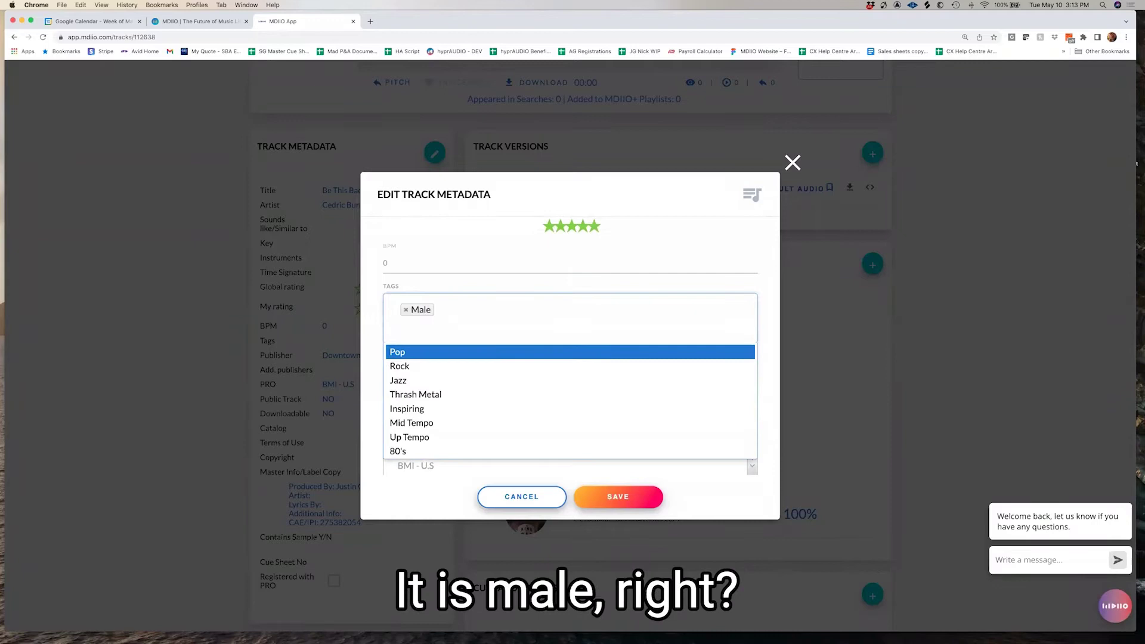
text(blues)
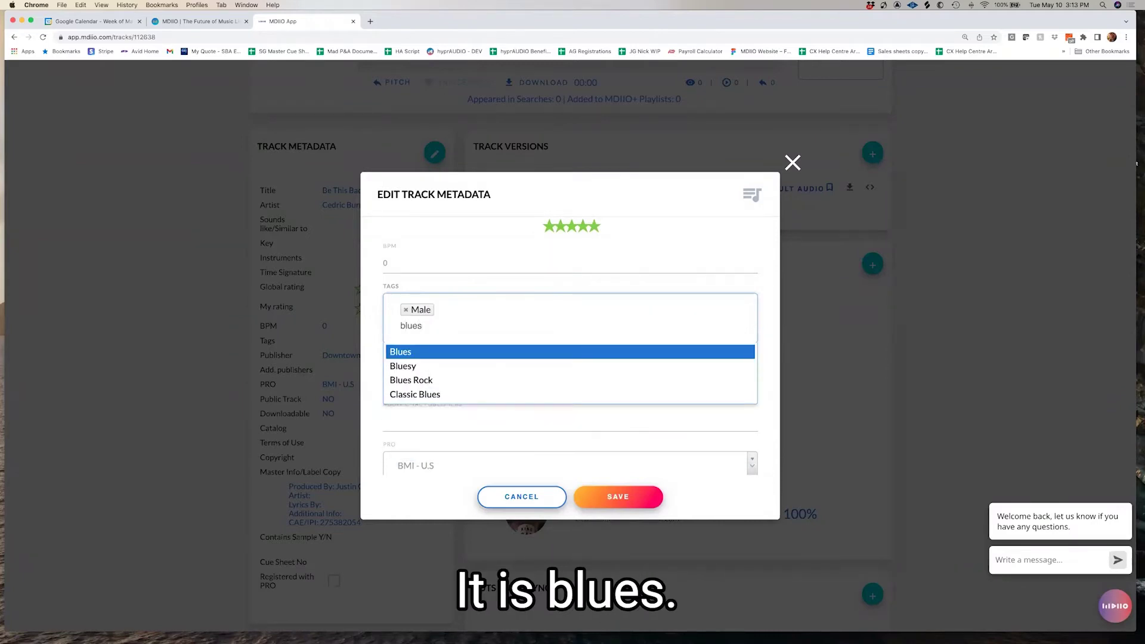
key(Return)
text(nblue)
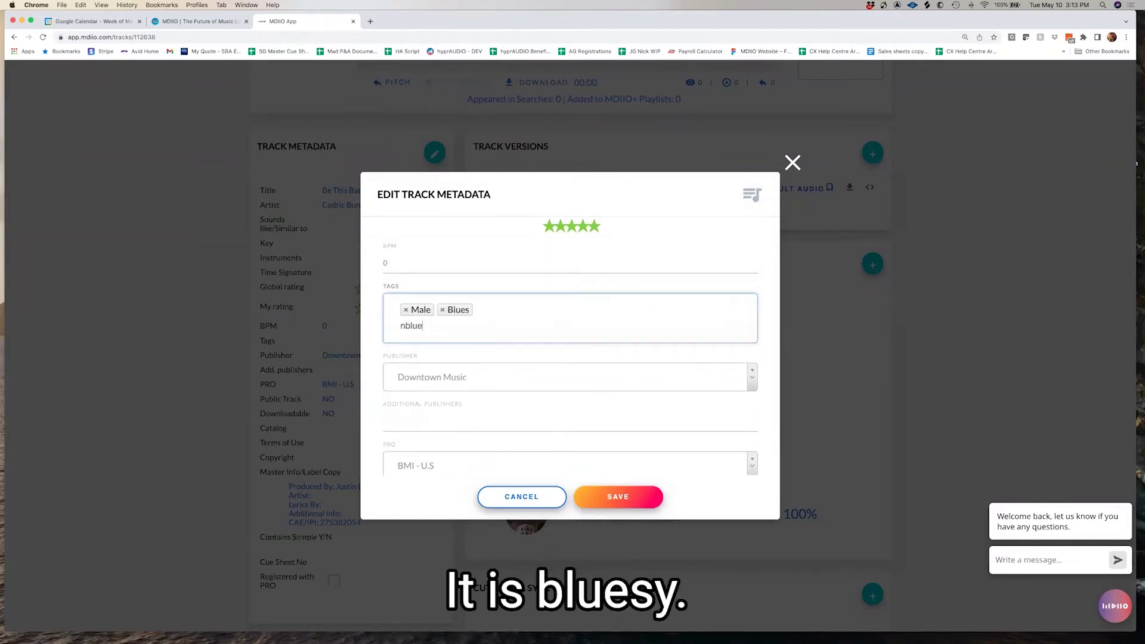
text(sy)
key(BackSpace)
key(BackSpace)
key(BackSpace)
key(BackSpace)
key(BackSpace)
key(BackSpace)
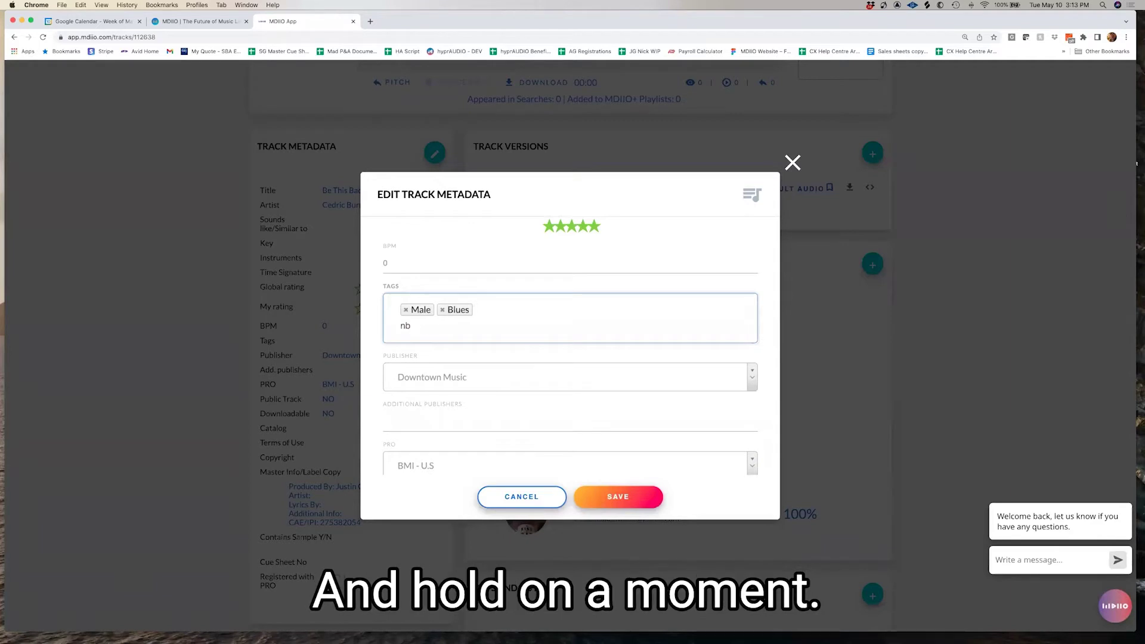
key(BackSpace)
text(bluesy)
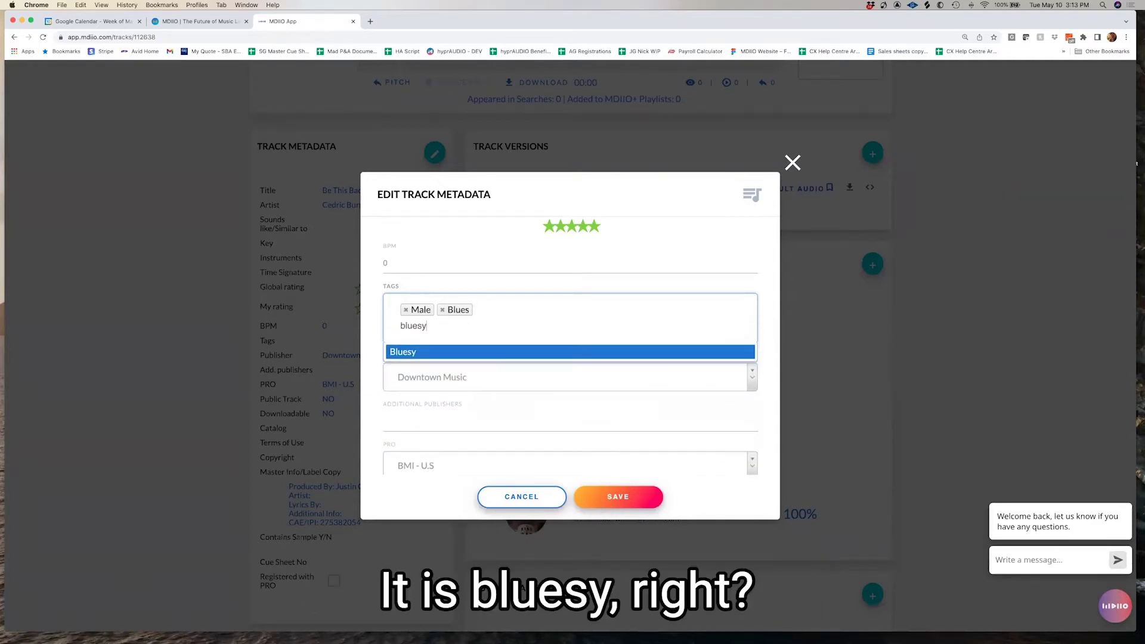
key(Return)
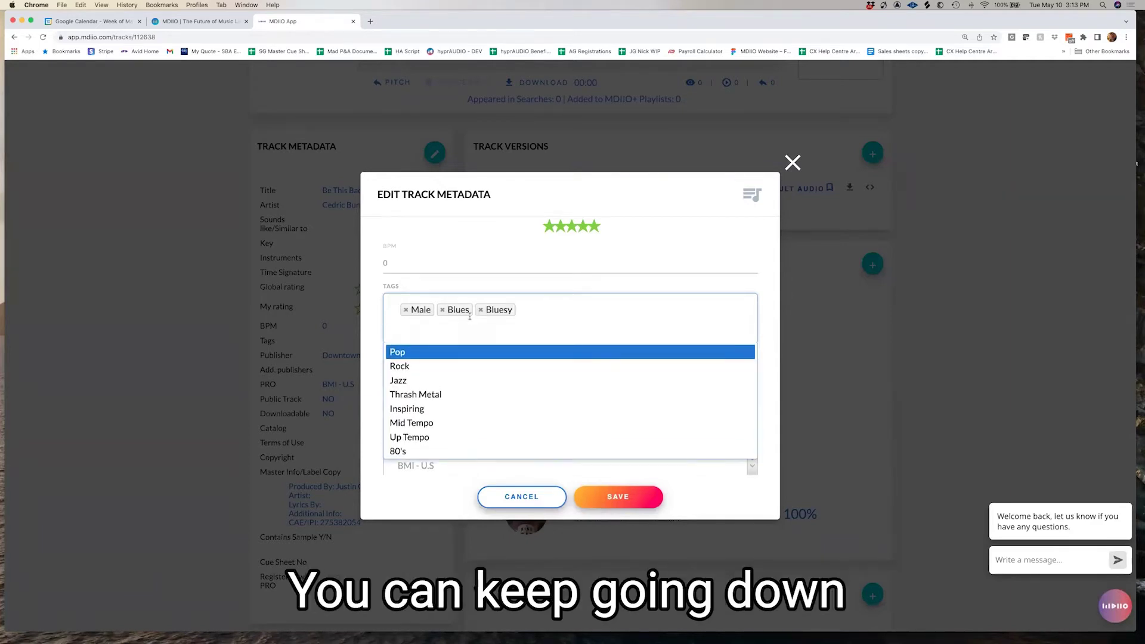
Add the Mid Tempo and Old School tags from the suggestions
click(432, 422)
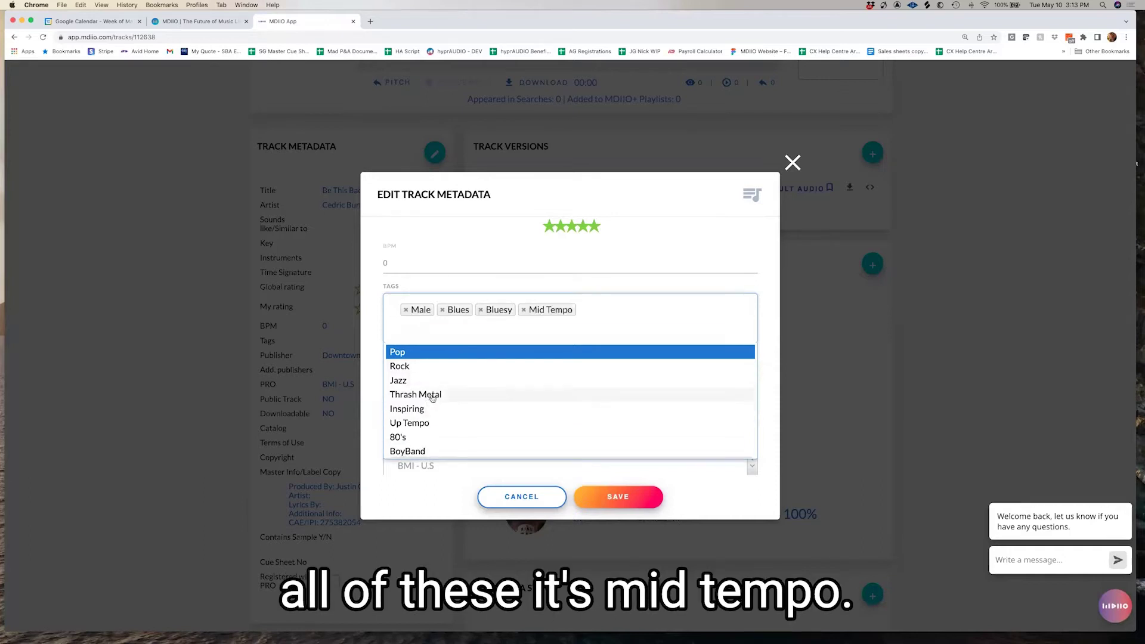
scroll(430, 397, down, 5)
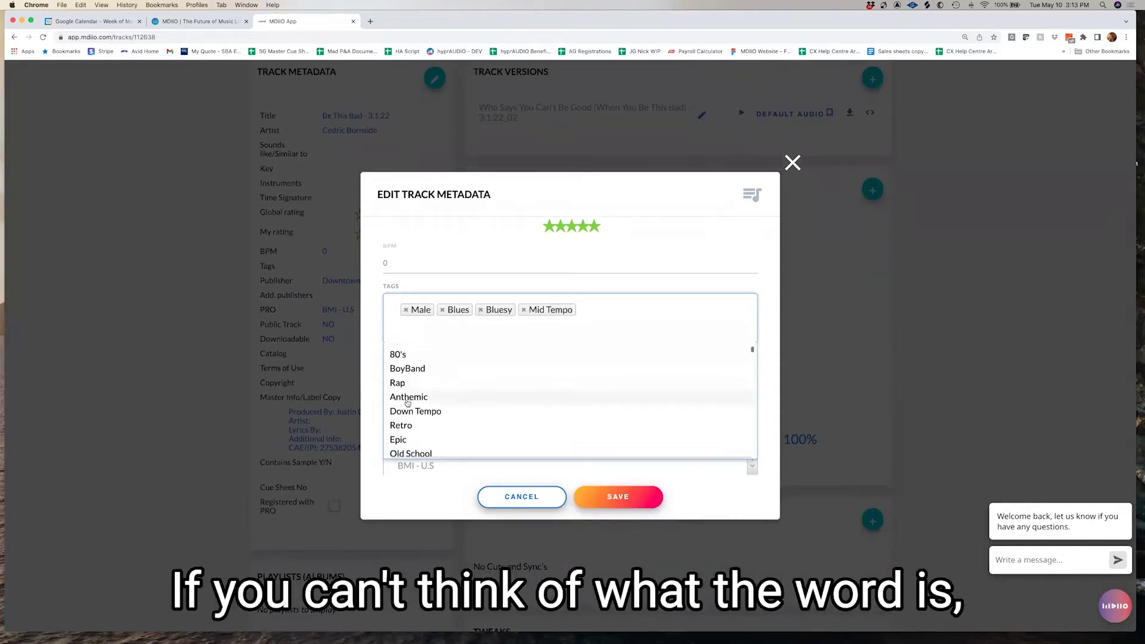
scroll(407, 403, down, 3)
click(408, 392)
Find Bebob far down the tag suggestions and add it to the track
scroll(408, 397, down, 5)
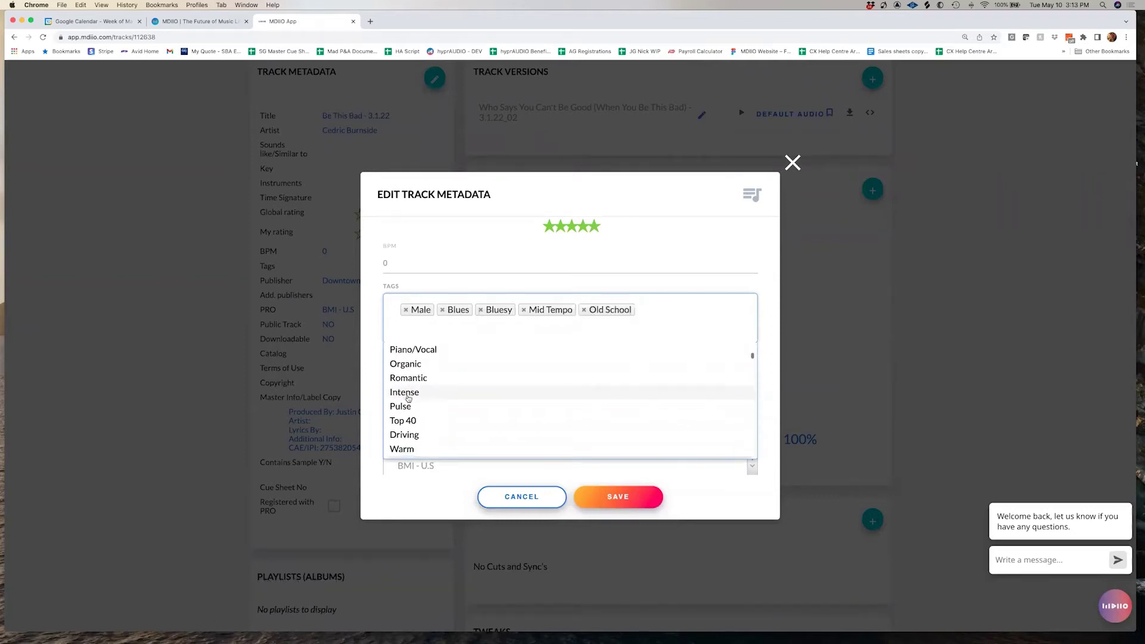
scroll(408, 397, down, 4)
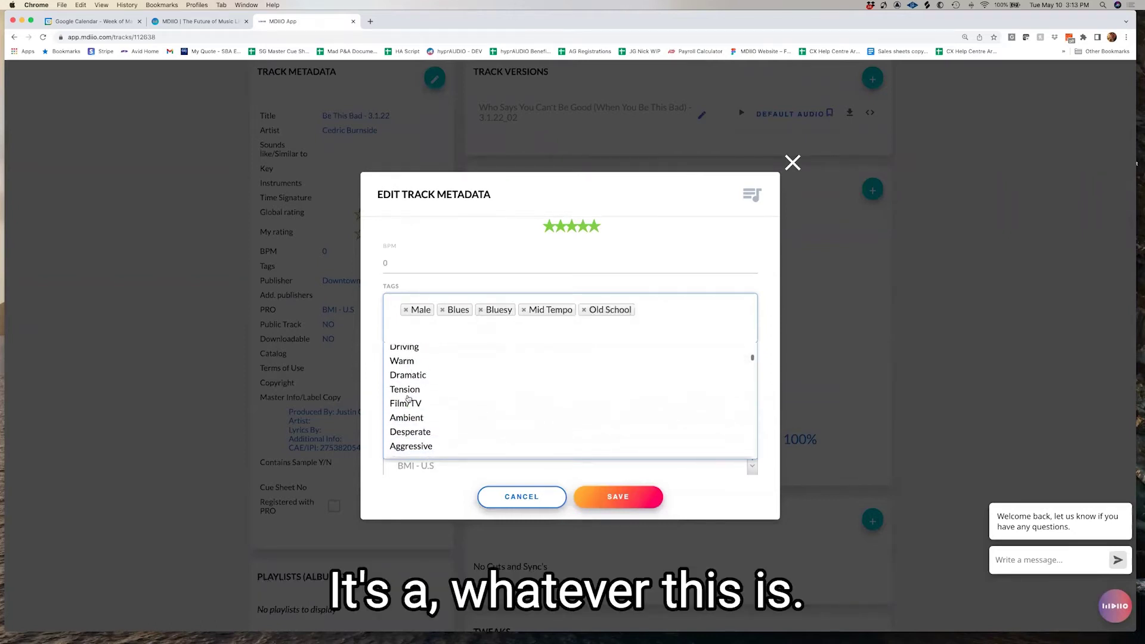
scroll(409, 397, down, 3)
scroll(410, 394, down, 8)
scroll(410, 394, down, 9)
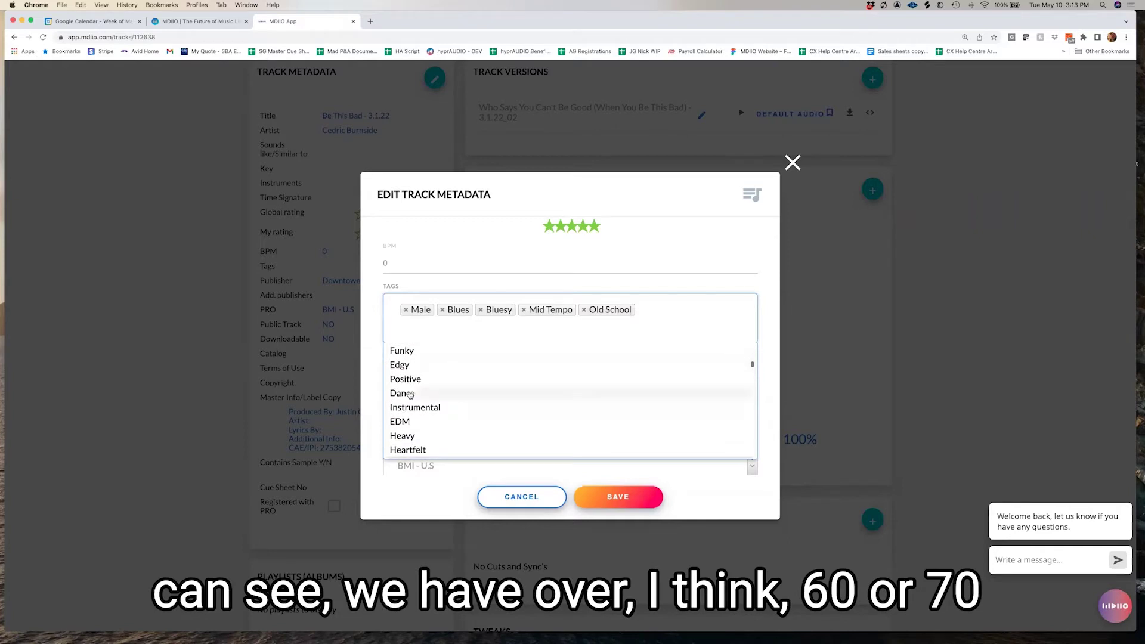
scroll(410, 395, down, 9)
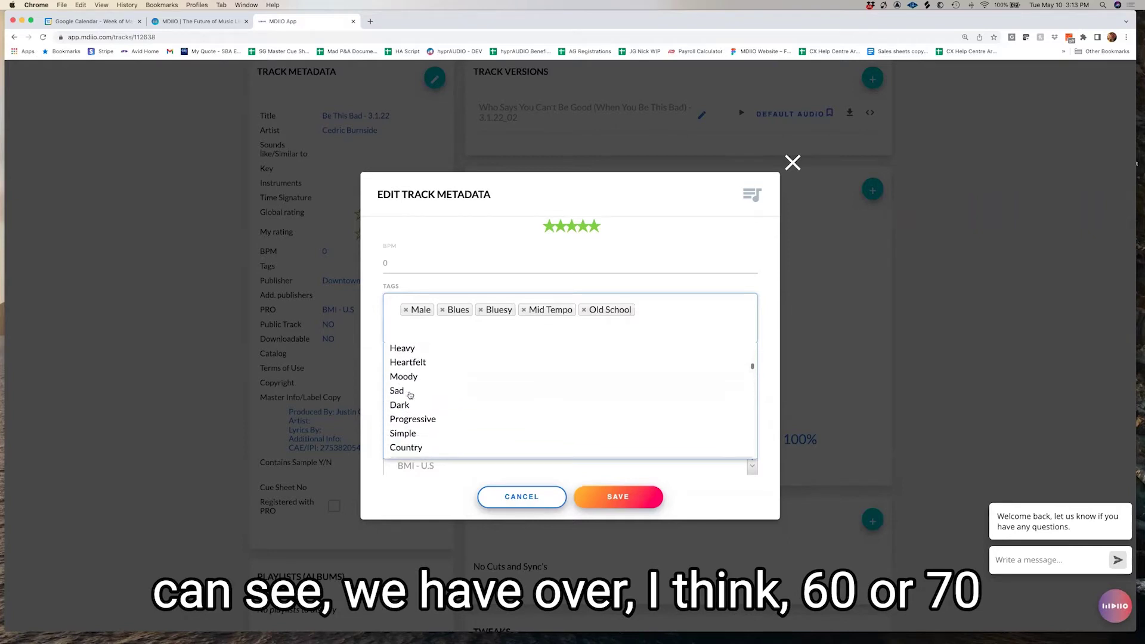
scroll(410, 395, down, 3)
scroll(410, 394, down, 5)
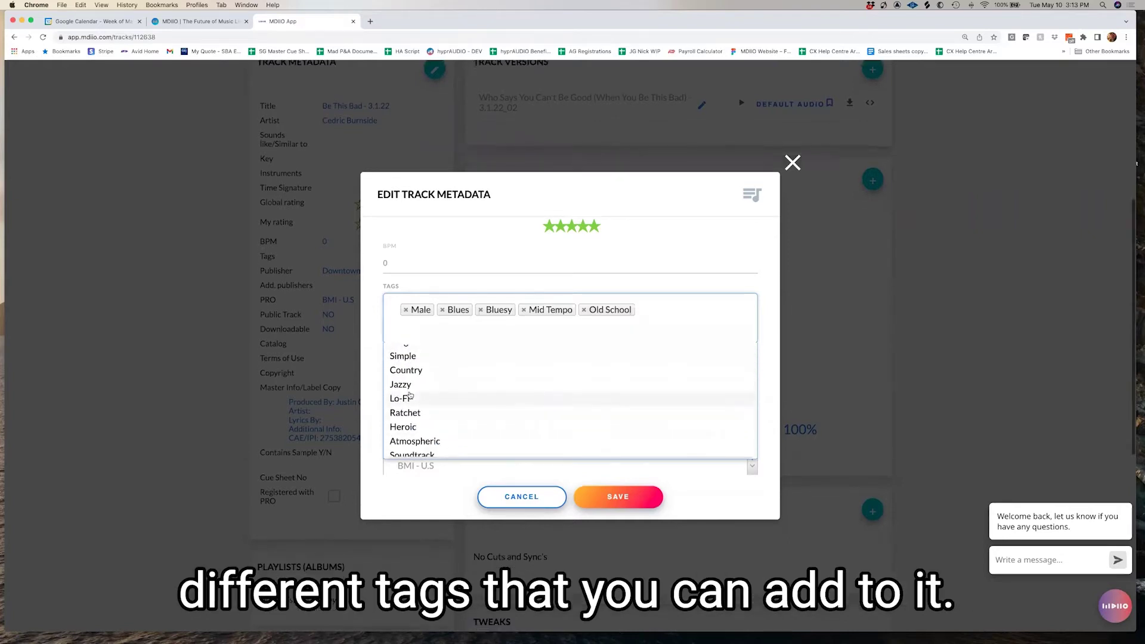
scroll(416, 404, down, 10)
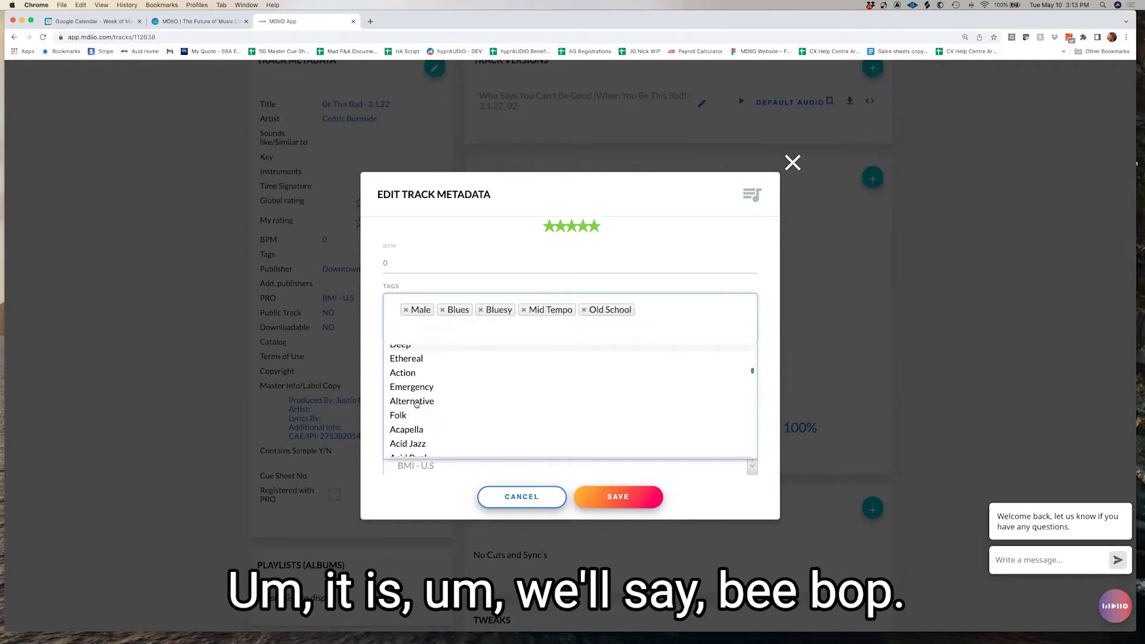
scroll(416, 404, down, 3)
click(409, 366)
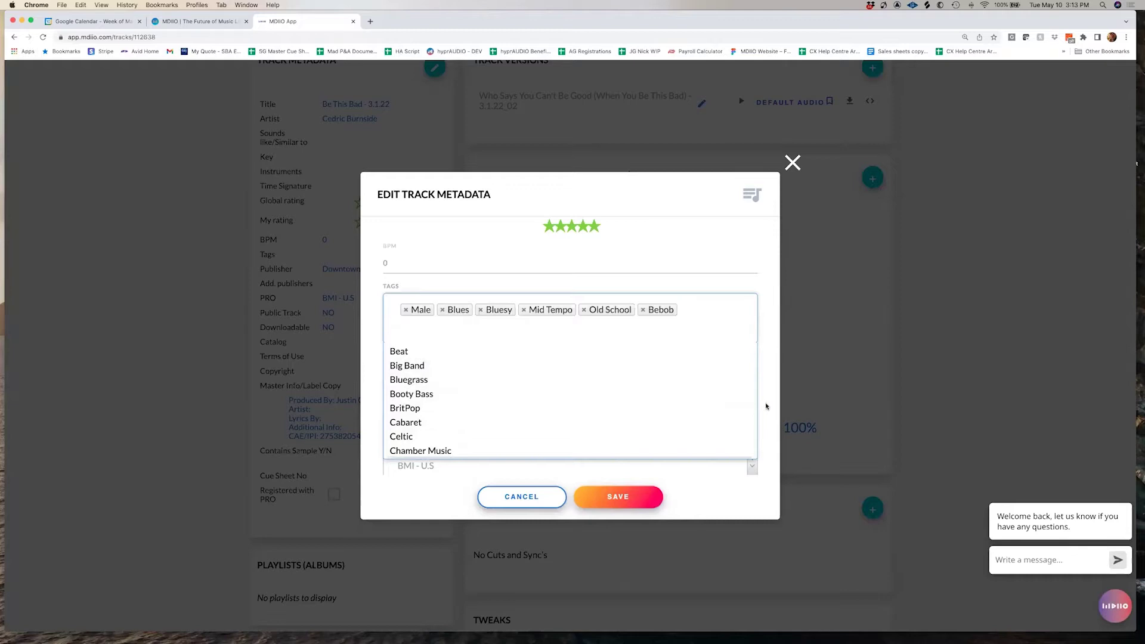
click(763, 407)
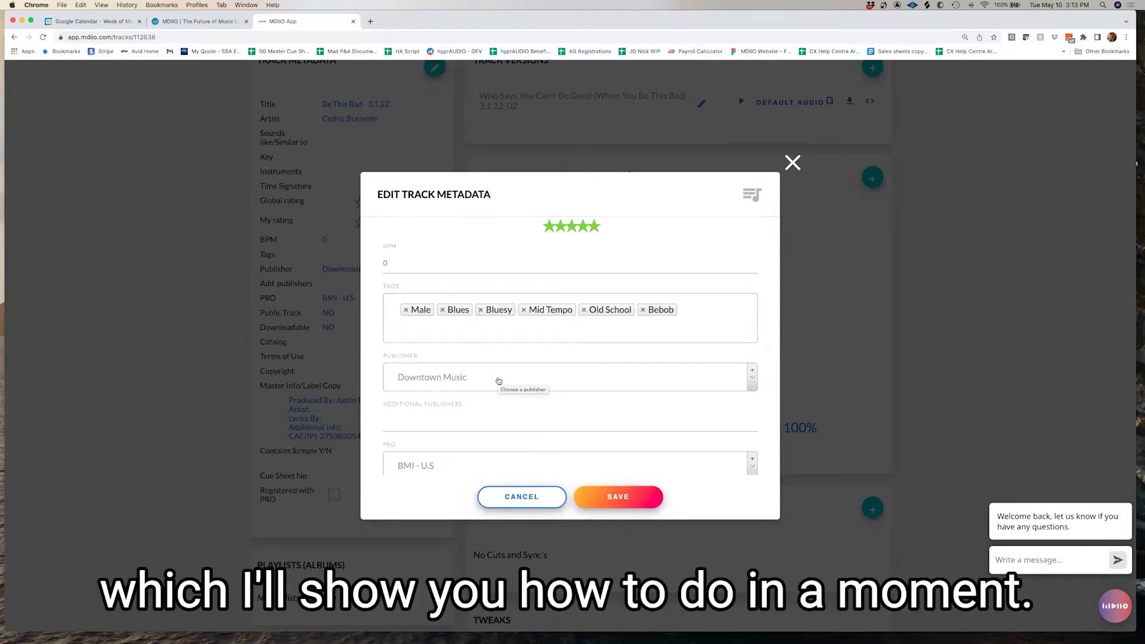
Tick Public Track and Downloadable, choose the 72 Songs catalog, and save the metadata
scroll(505, 394, down, 3)
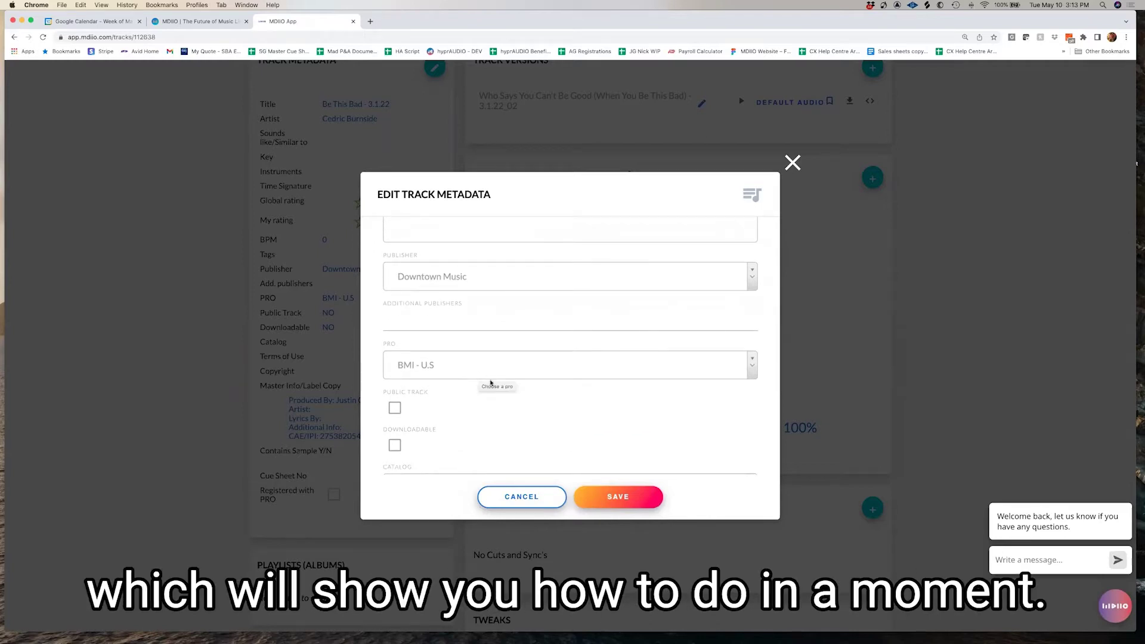
scroll(487, 382, down, 2)
click(395, 335)
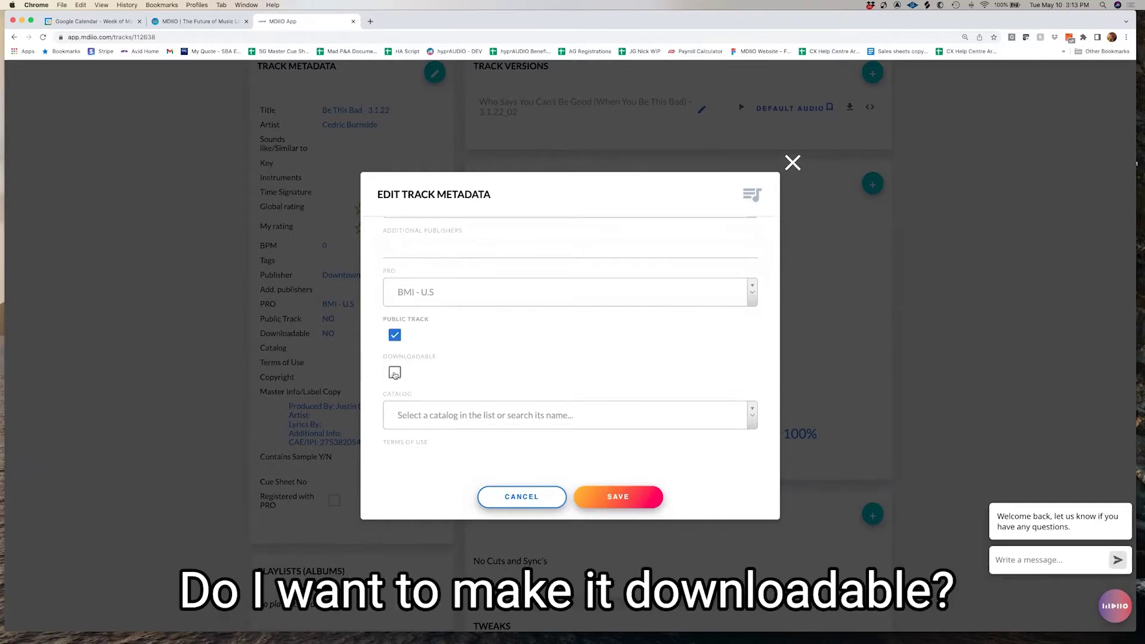
click(395, 373)
scroll(510, 388, down, 1)
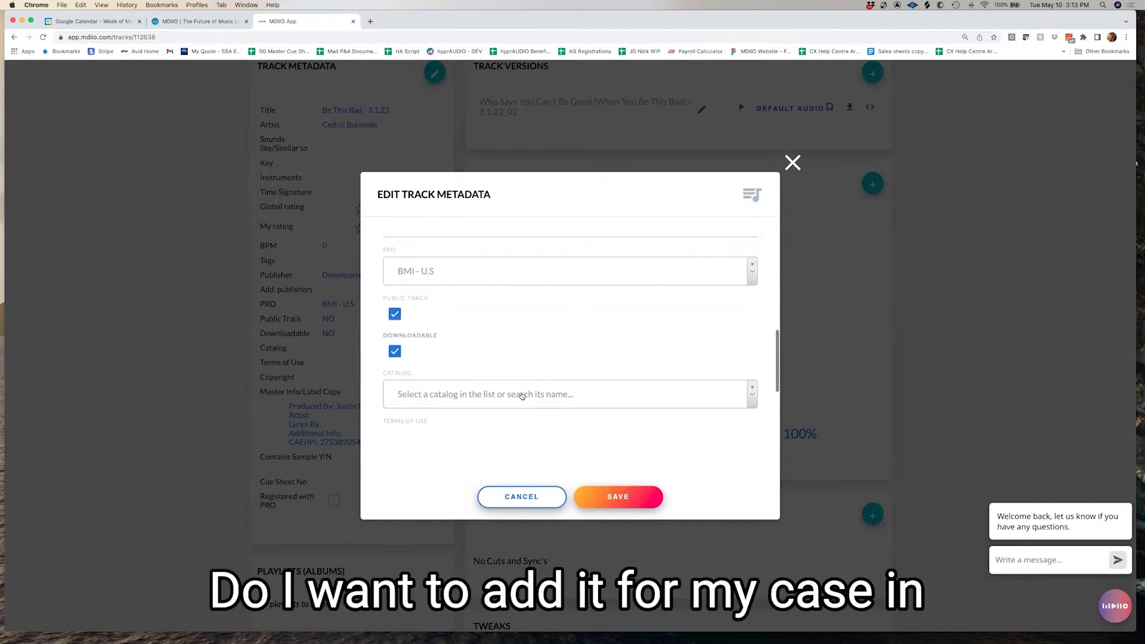
click(521, 395)
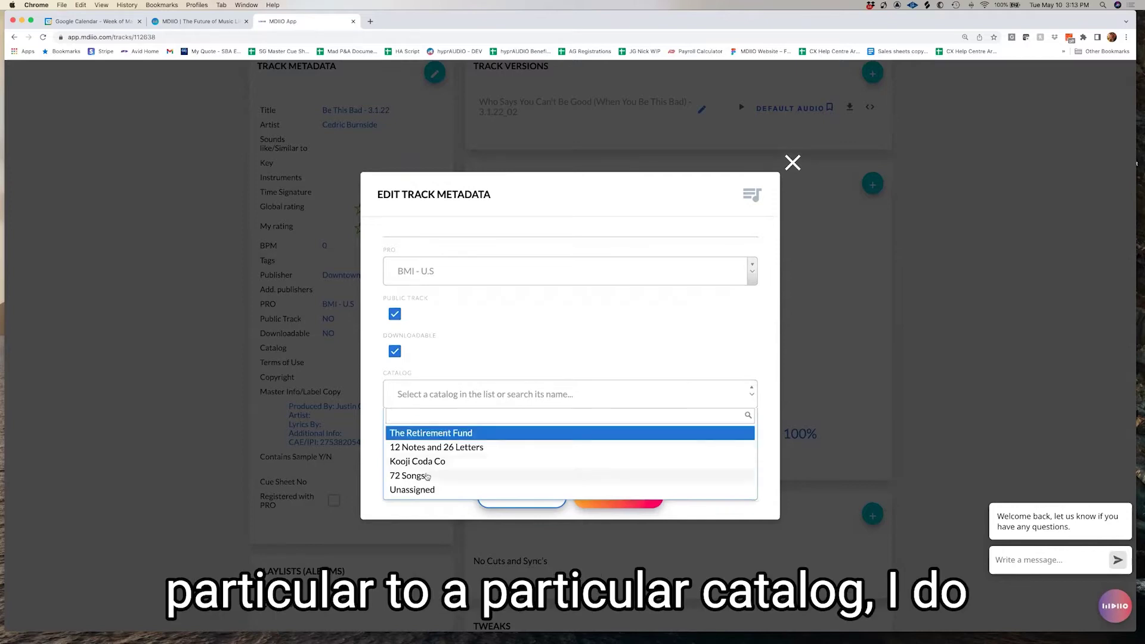
click(423, 477)
scroll(542, 439, down, 1)
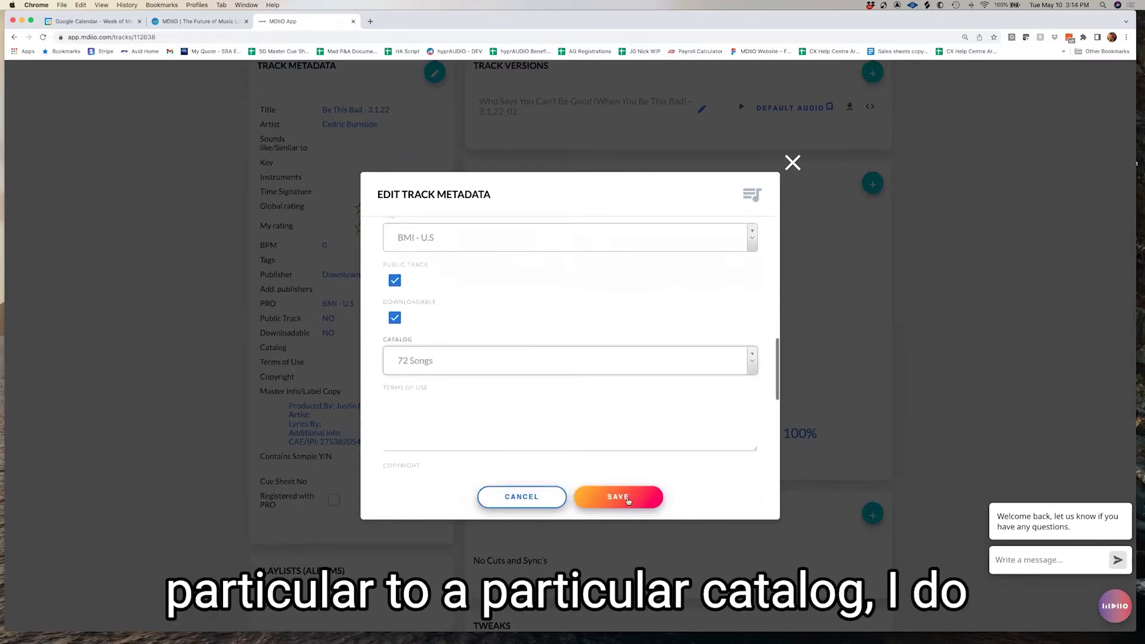
click(617, 497)
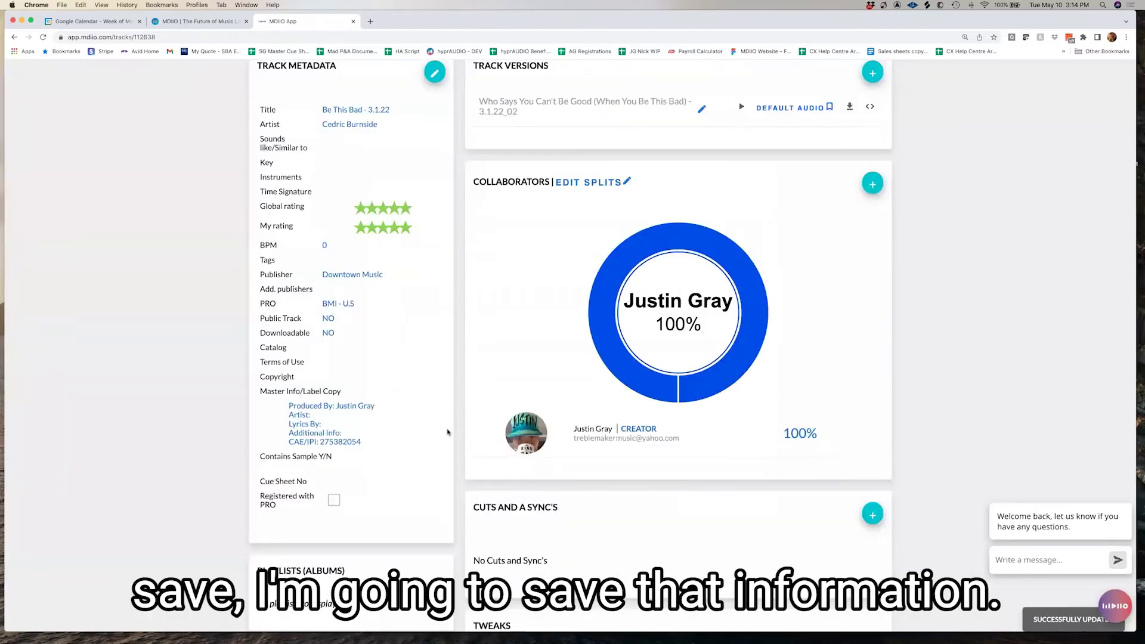
Scroll the track page to check Keb Mo, the six tags and Public/Downloadable YES
scroll(363, 228, up, 1)
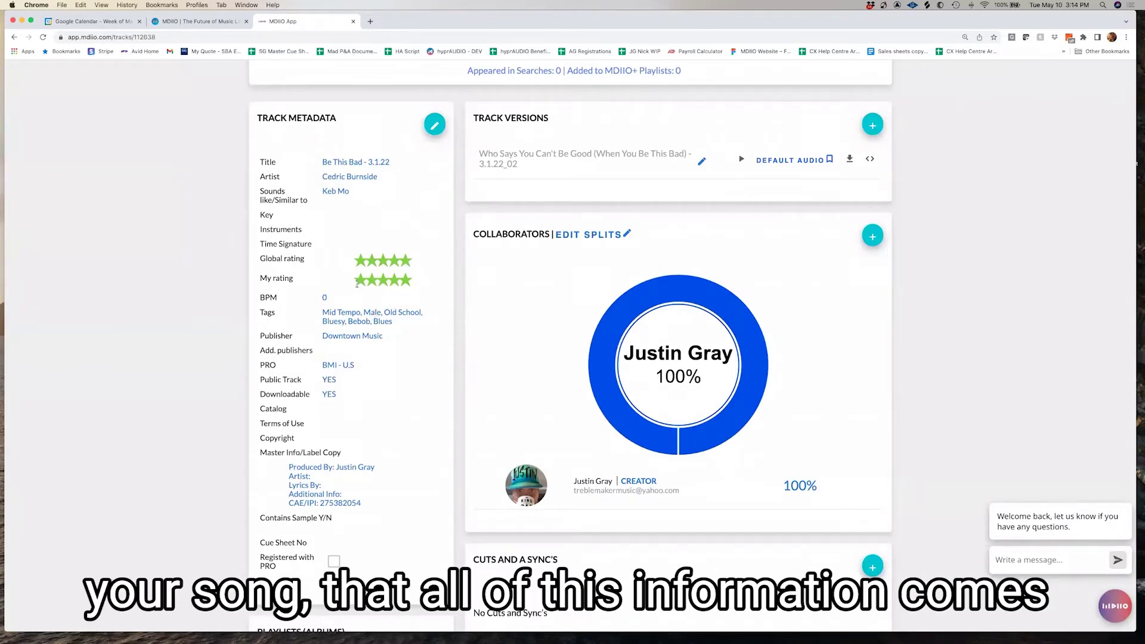
scroll(356, 284, down, 10)
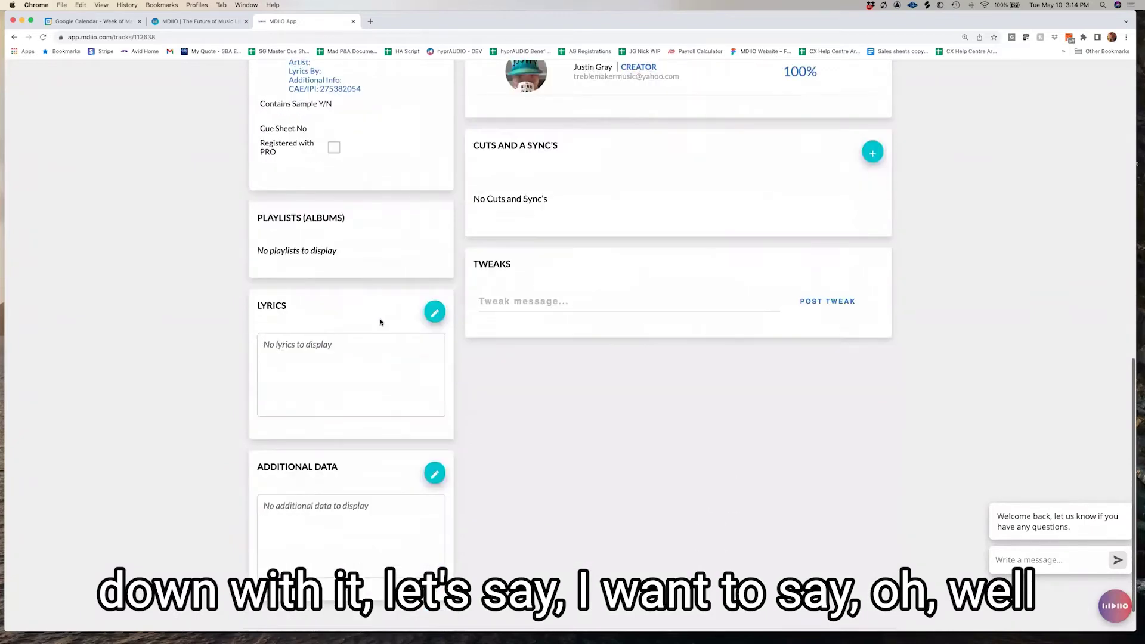
Save the Additional Data note 'For licensing, please contact' followed by the contact's e-mail address
click(434, 454)
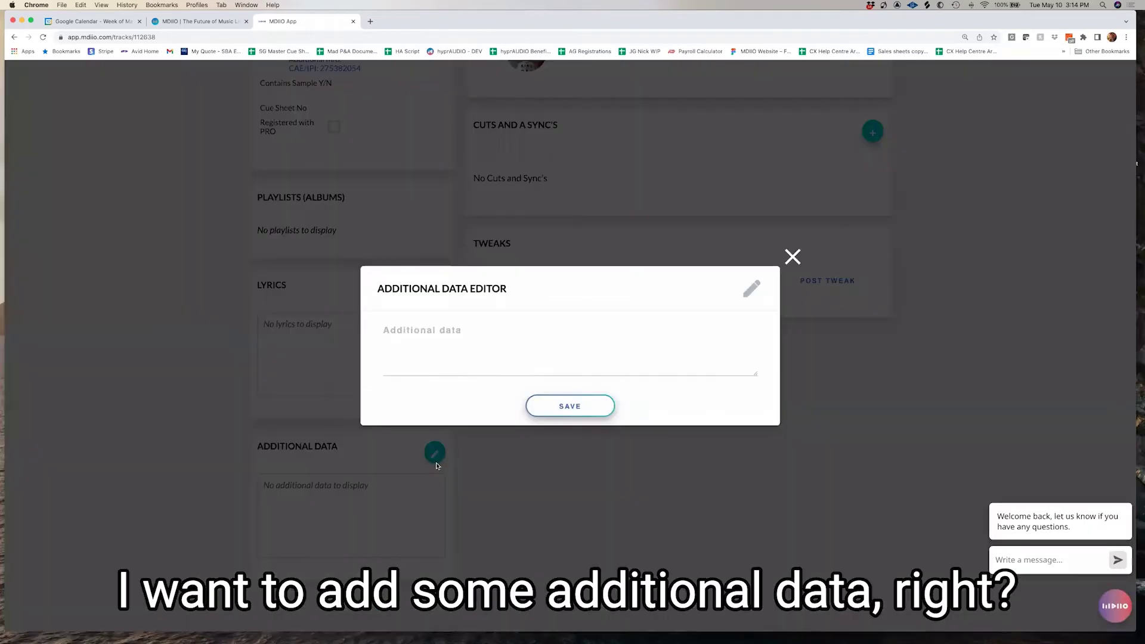
click(419, 335)
text(For )
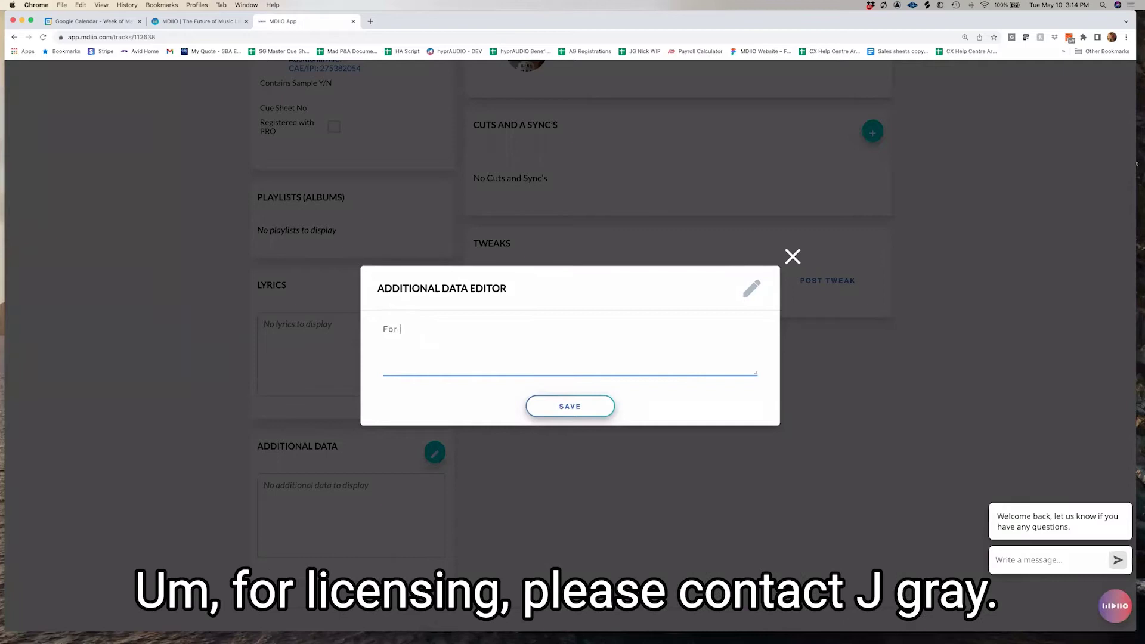
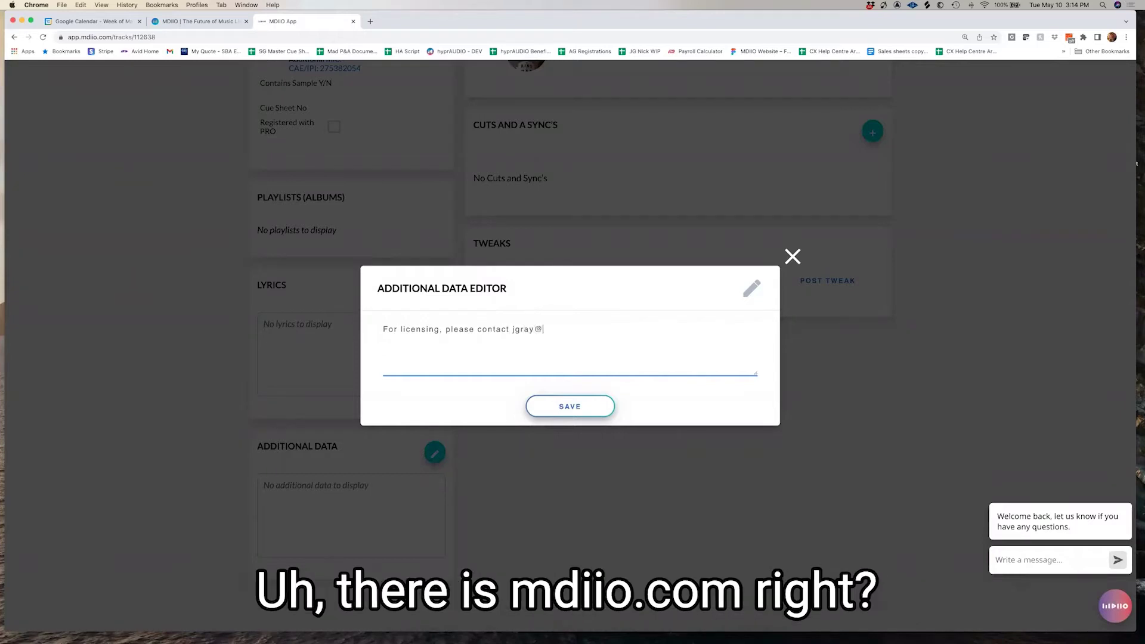
click(586, 411)
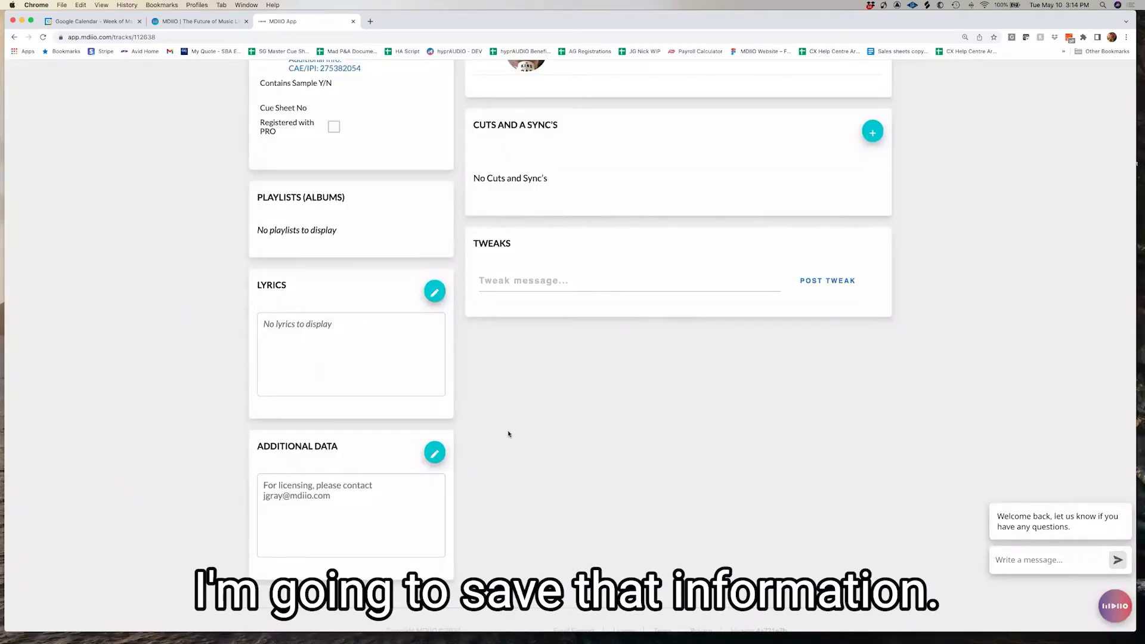
Search for the second songwriter by surname and add them as a track collaborator
scroll(510, 435, up, 6)
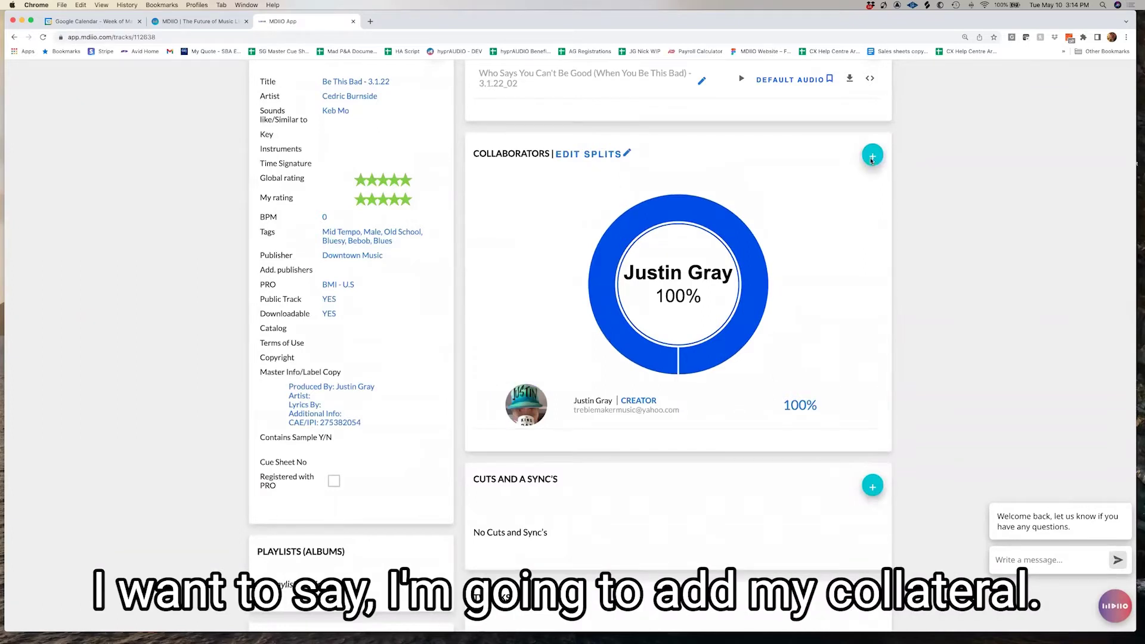
click(871, 156)
click(453, 269)
text(Weeks)
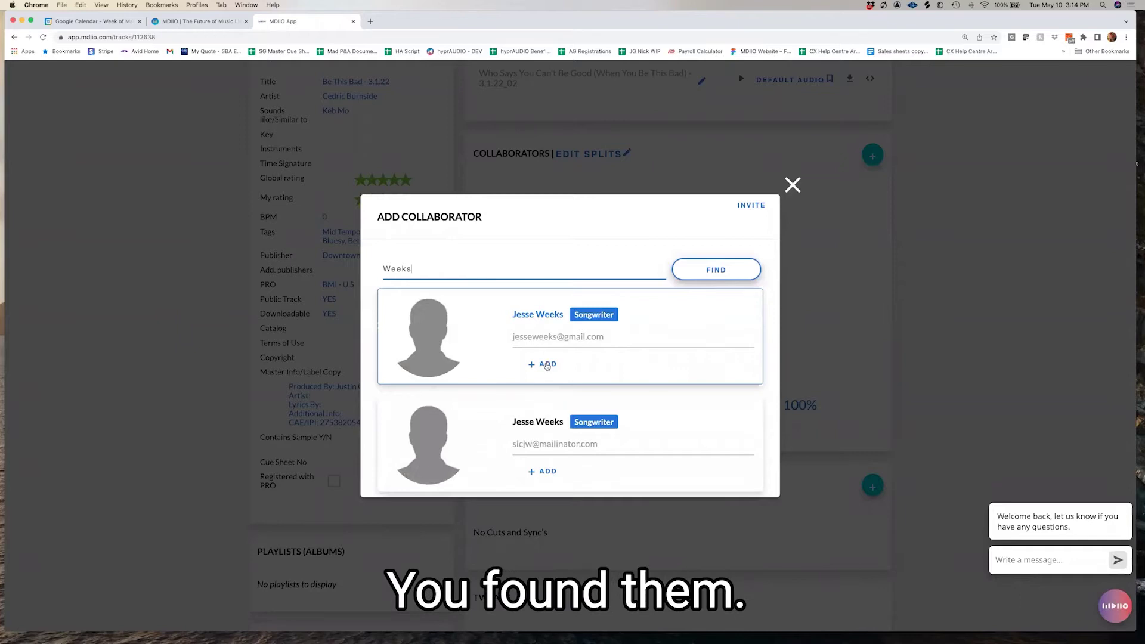
click(546, 364)
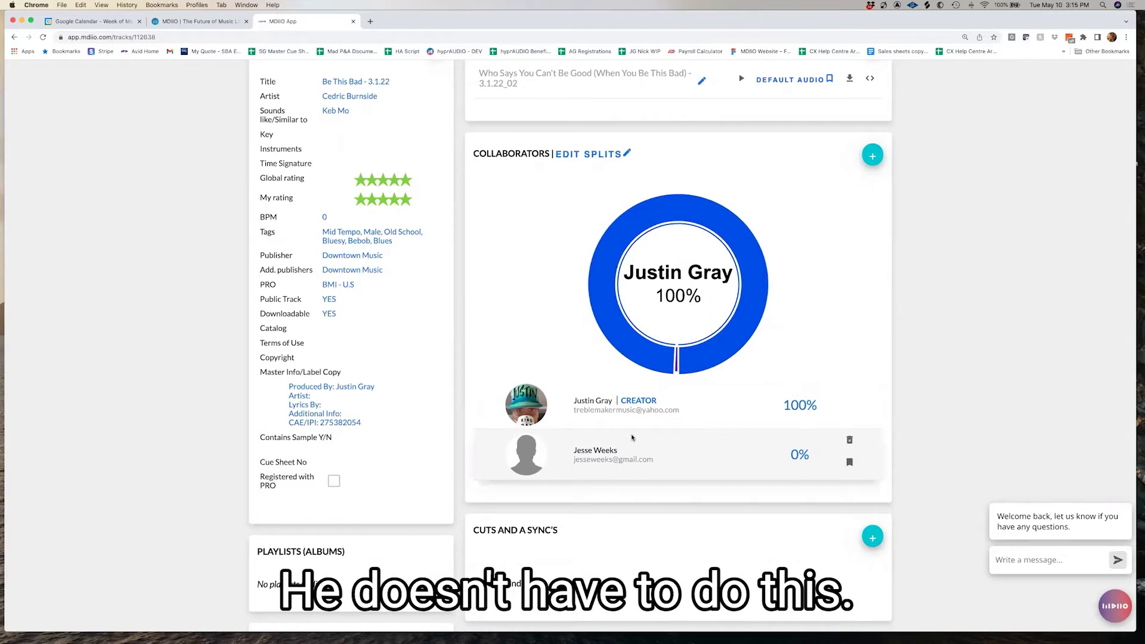
Edit the ownership splits to 50% and 50% and save them
scroll(642, 432, up, 3)
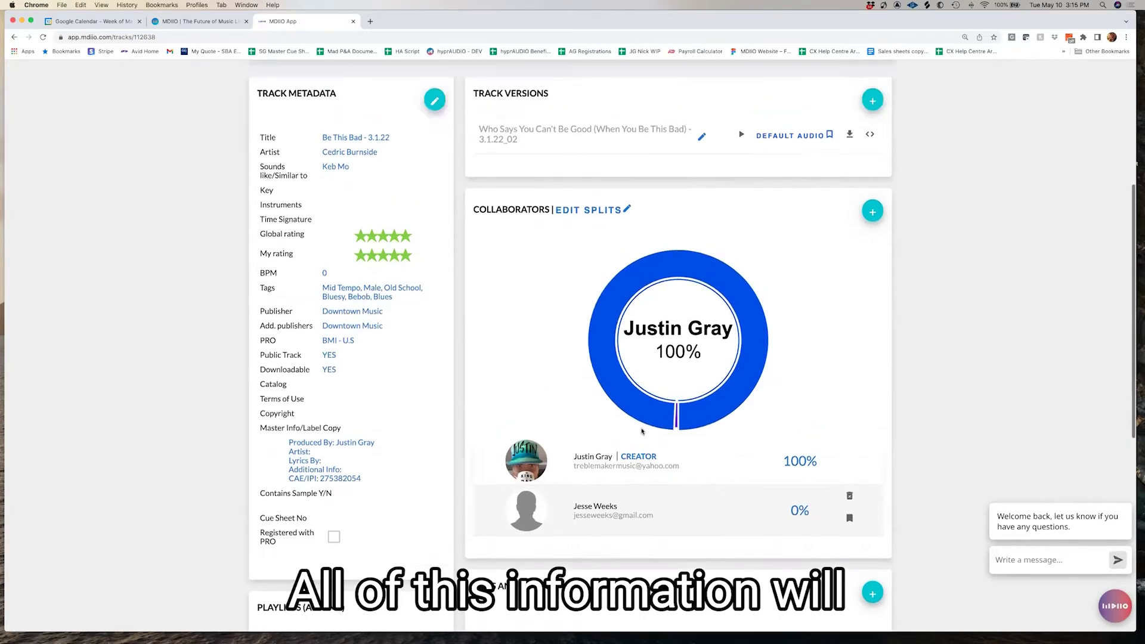
scroll(641, 432, up, 2)
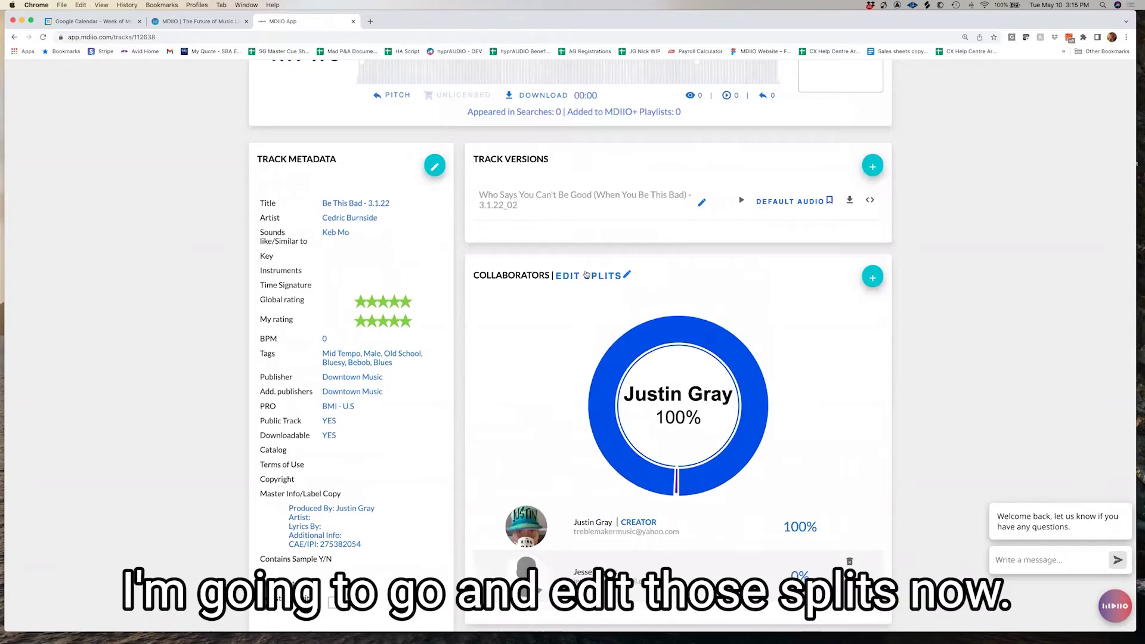
click(601, 285)
scroll(720, 444, down, 3)
key(Tab)
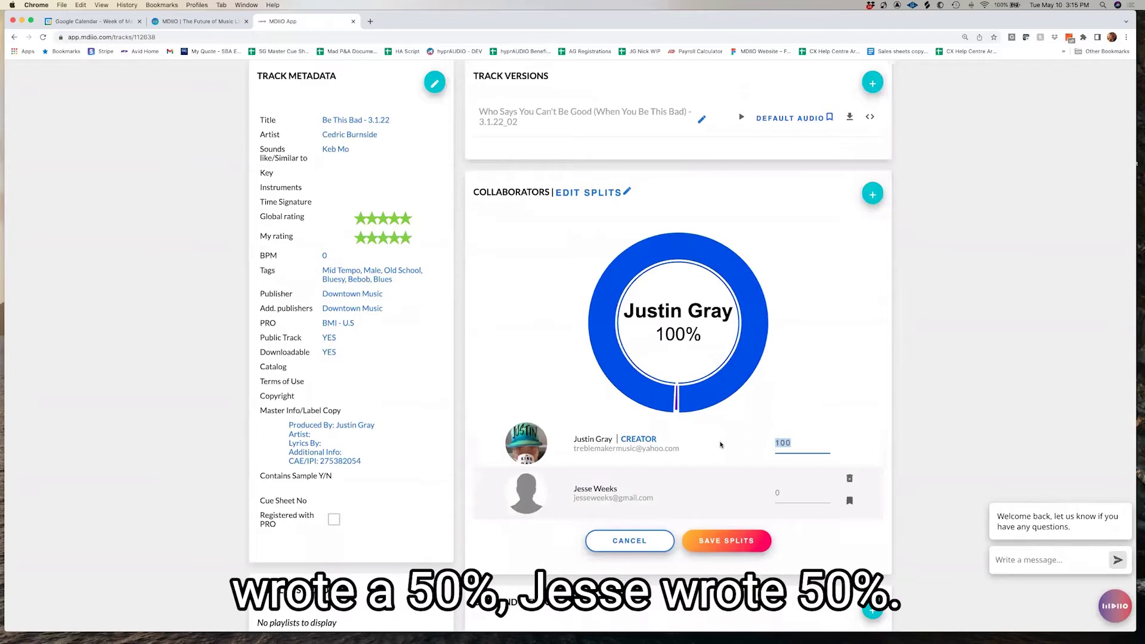
text(50)
key(Tab)
text(50)
click(737, 545)
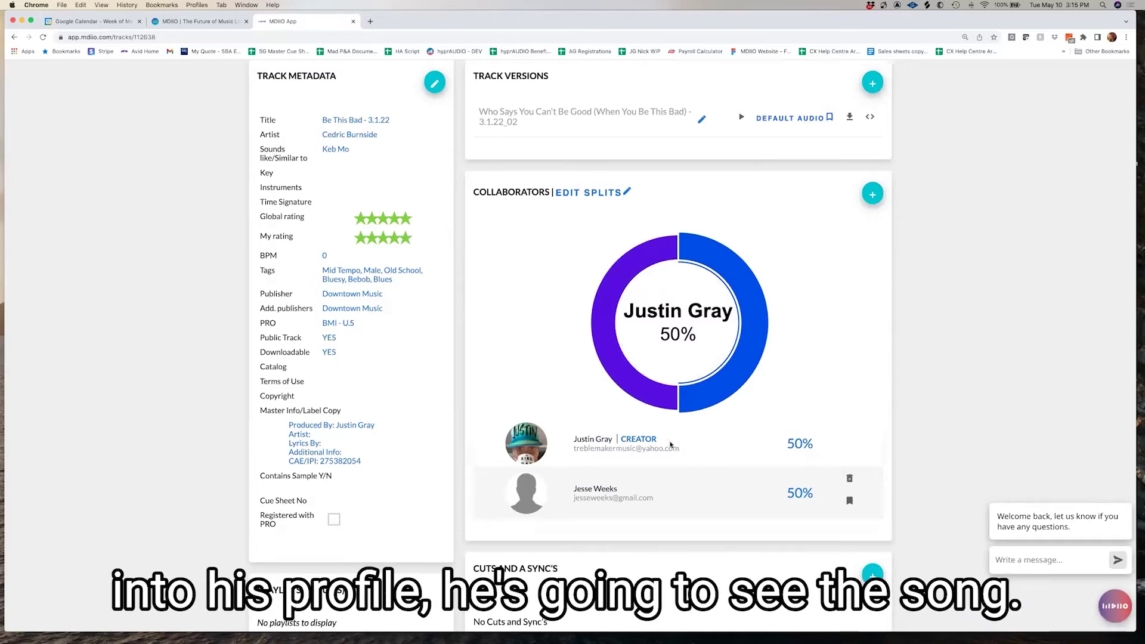
Enter a short greeting to the collaborator as the track's lyrics and save it
scroll(672, 447, down, 6)
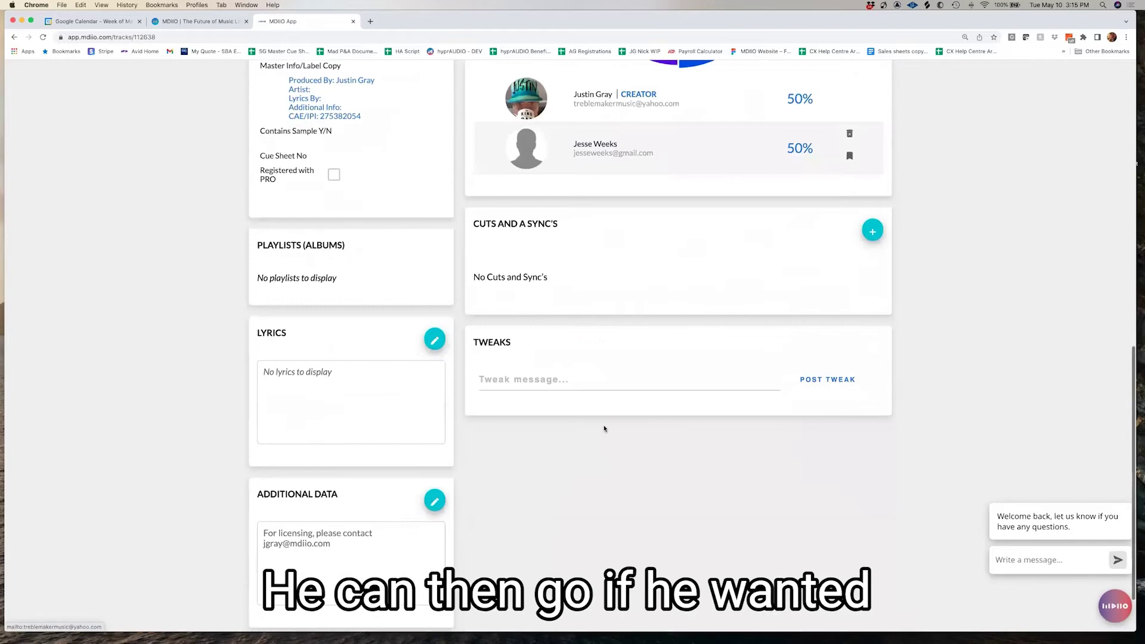
click(434, 339)
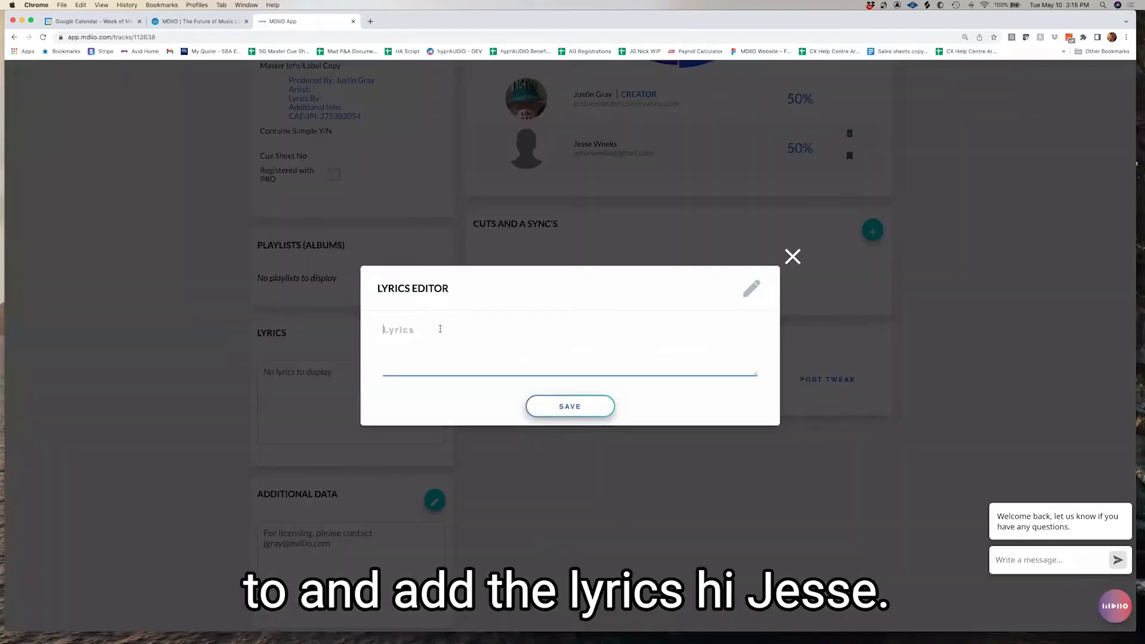
text(Hi Jesse!)
click(584, 412)
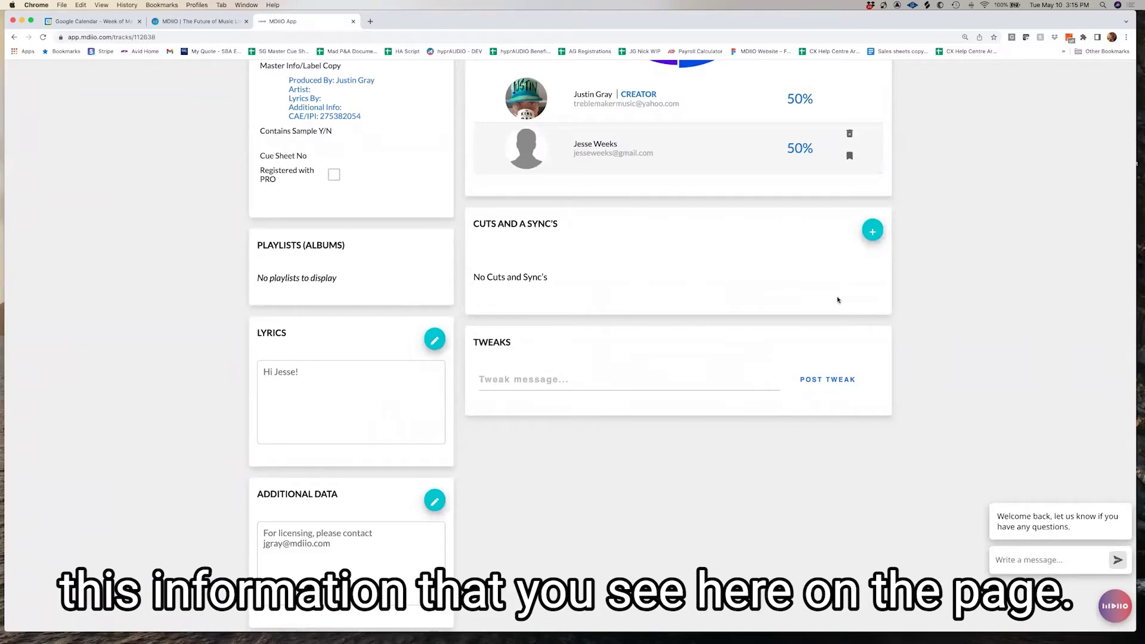
Post the tweak 'I love this song!' on the Be This Bad track page
scroll(838, 300, up, 5)
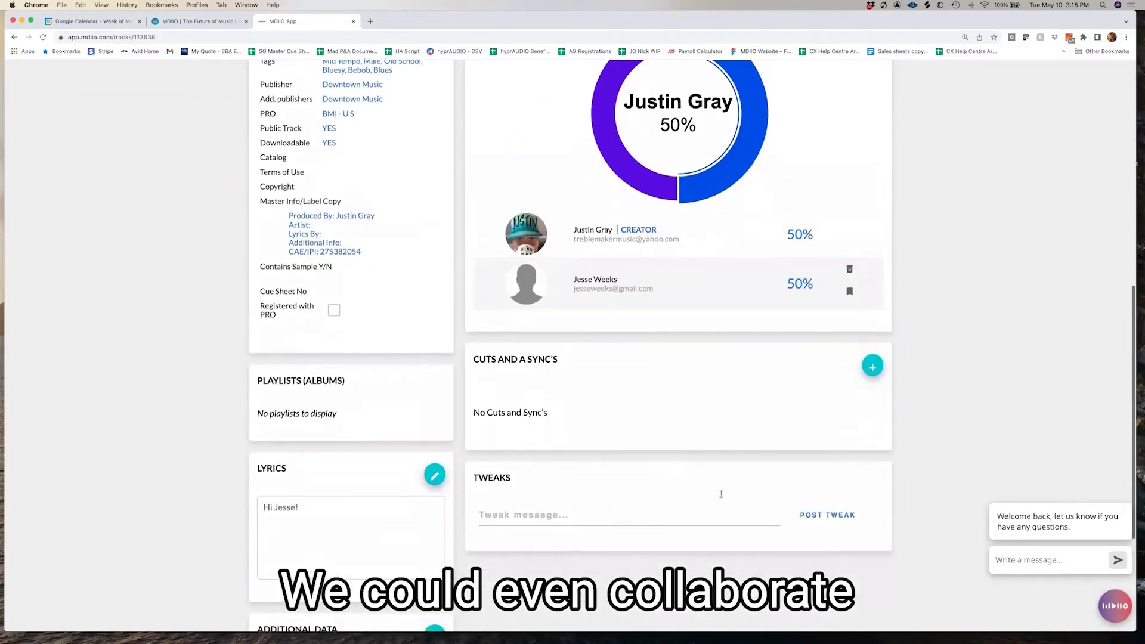
click(662, 516)
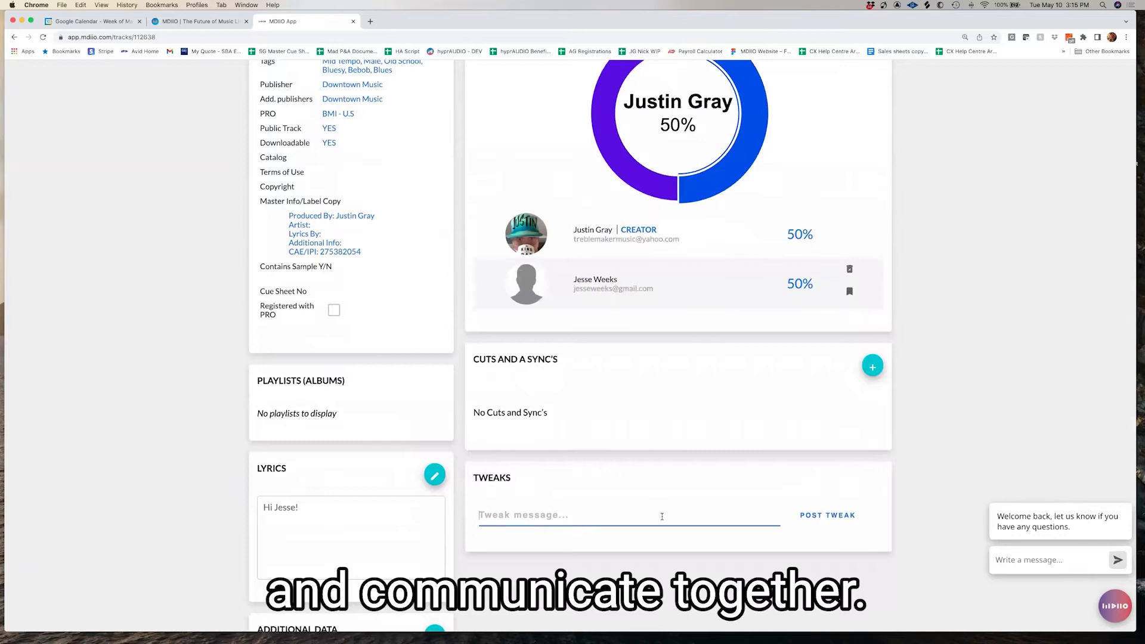
text(I love this song)
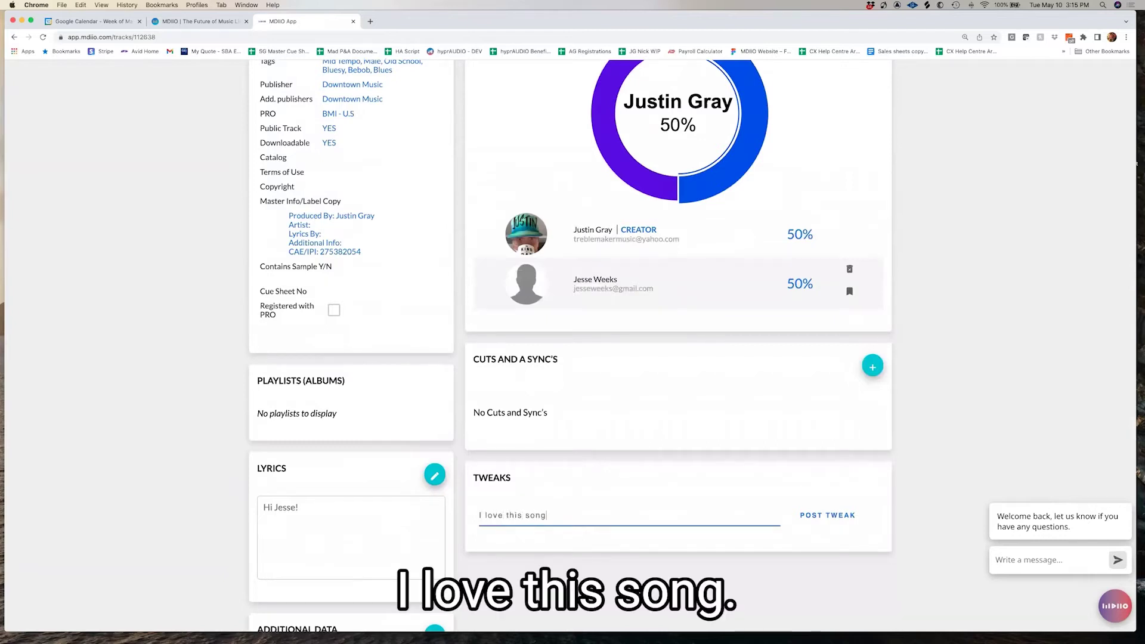
text(!)
click(845, 516)
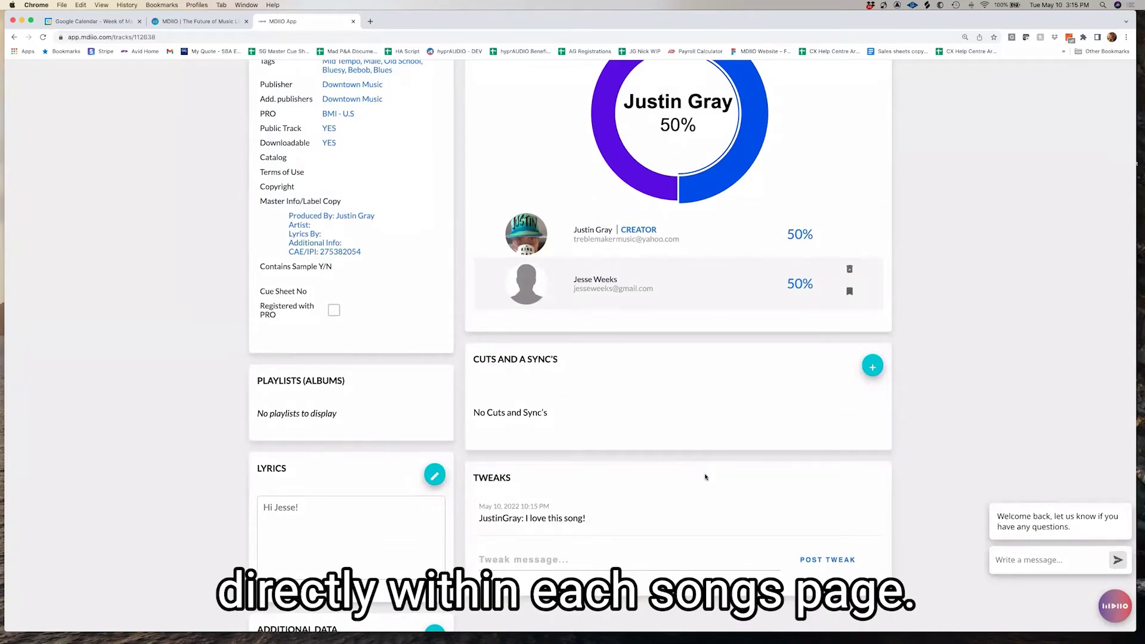
scroll(701, 476, up, 5)
Return to the dashboard via the MDIIO logo and scroll to the Tracks list led by 'Be This Bad - 3.1.22'
scroll(705, 478, up, 3)
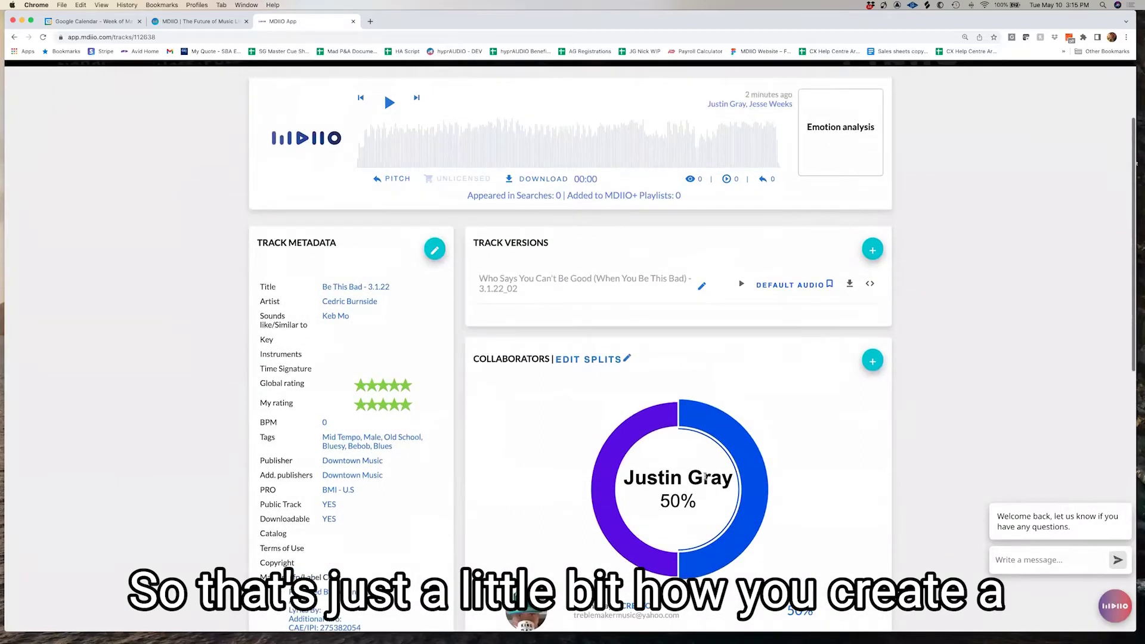
scroll(705, 479, up, 2)
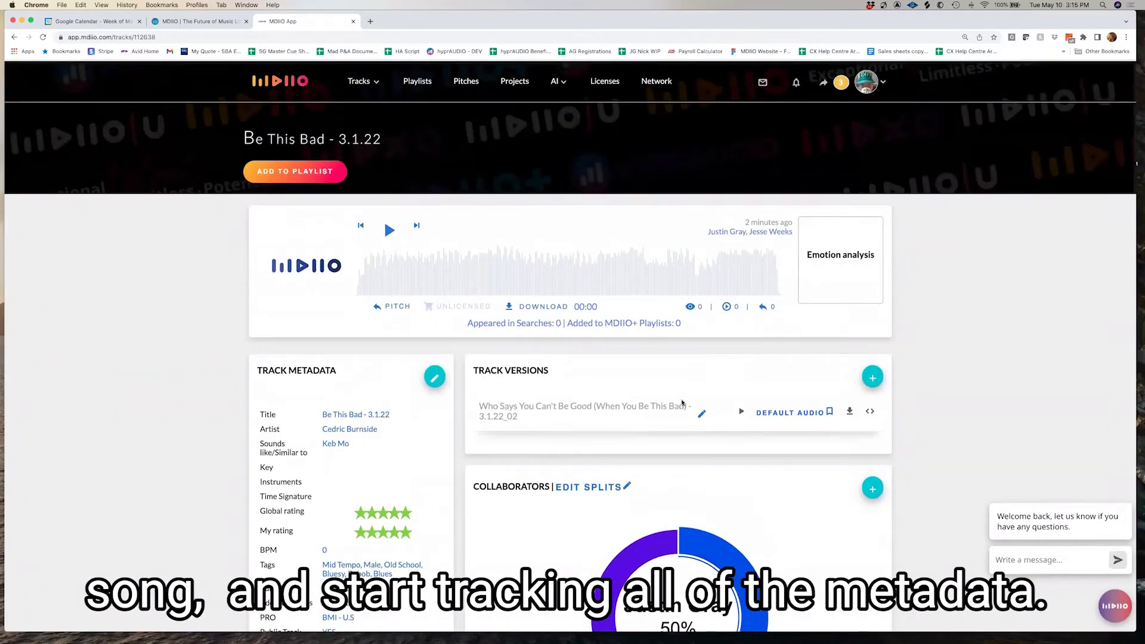
click(283, 81)
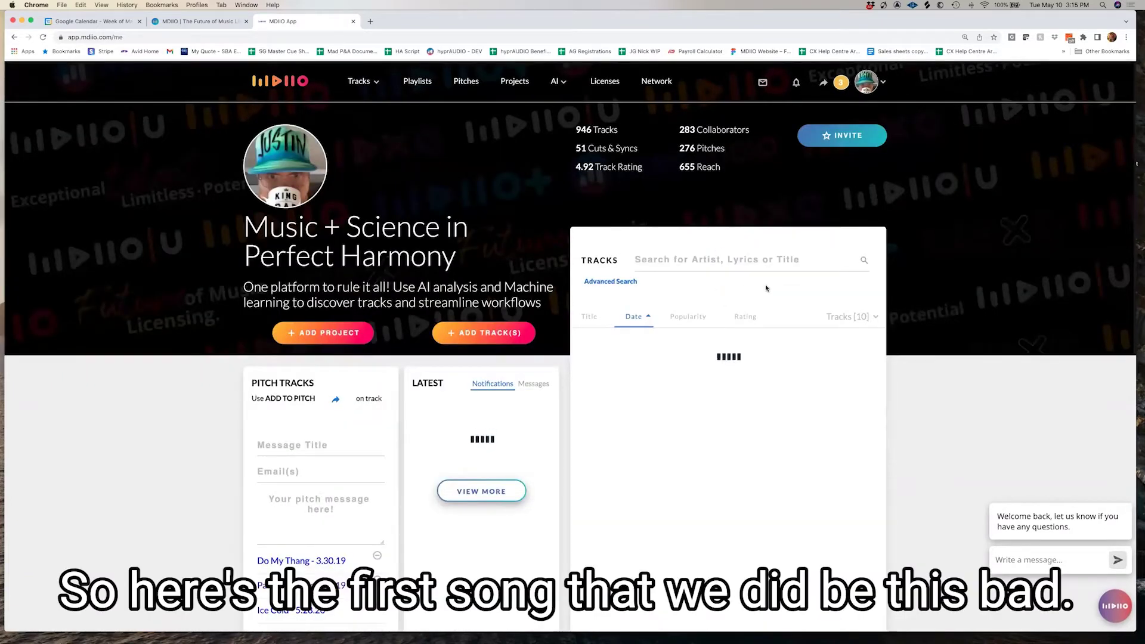
scroll(766, 286, down, 1)
scroll(765, 286, down, 2)
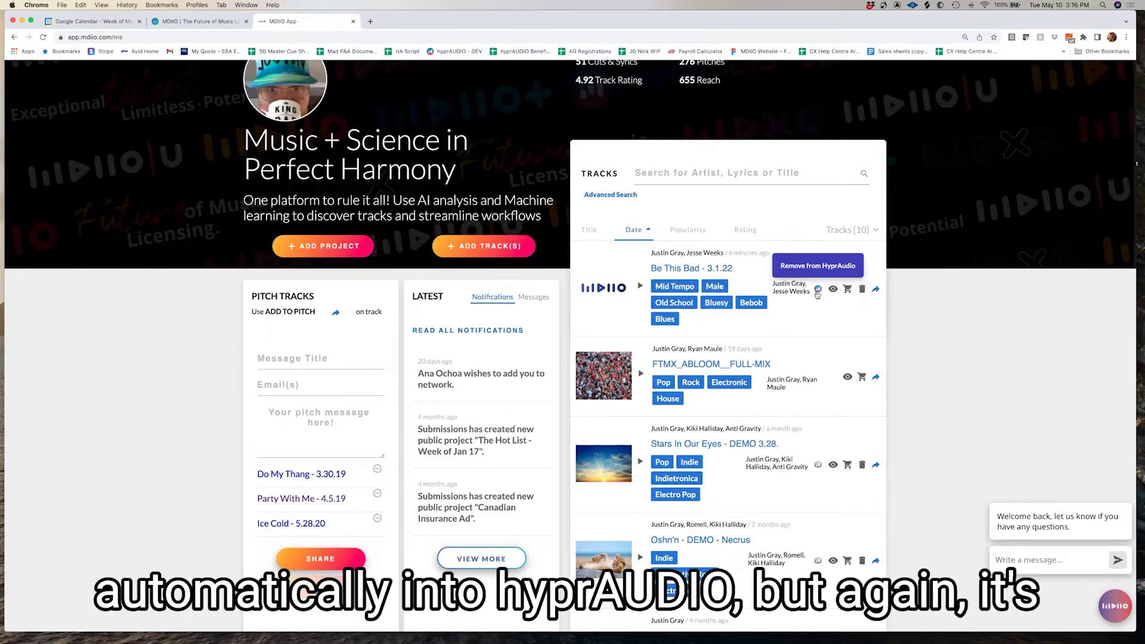
click(816, 291)
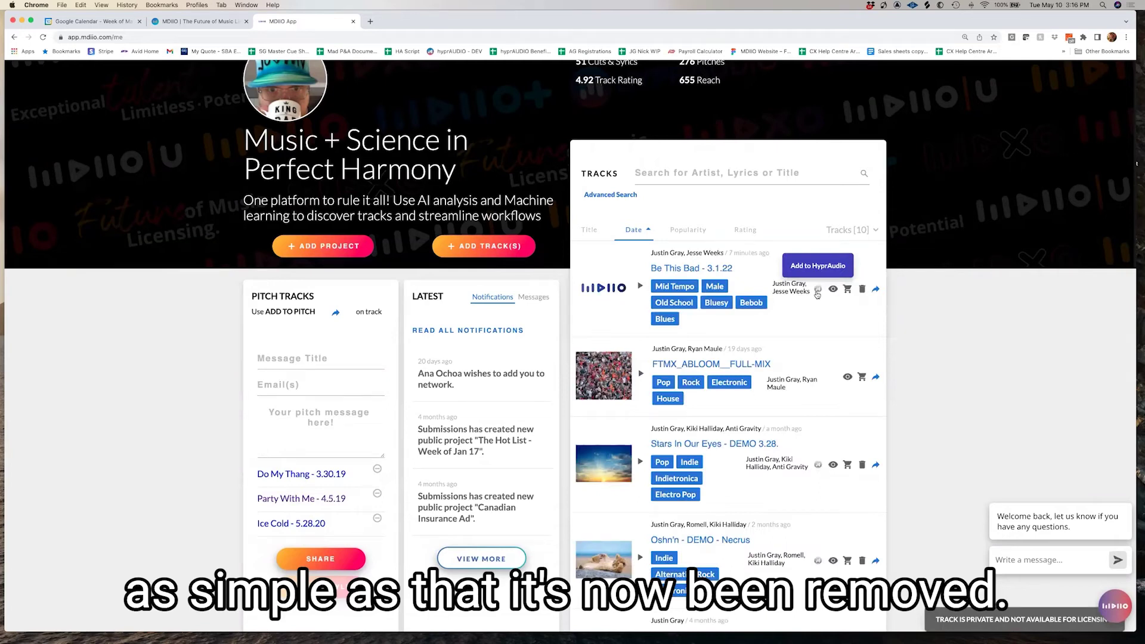
click(816, 291)
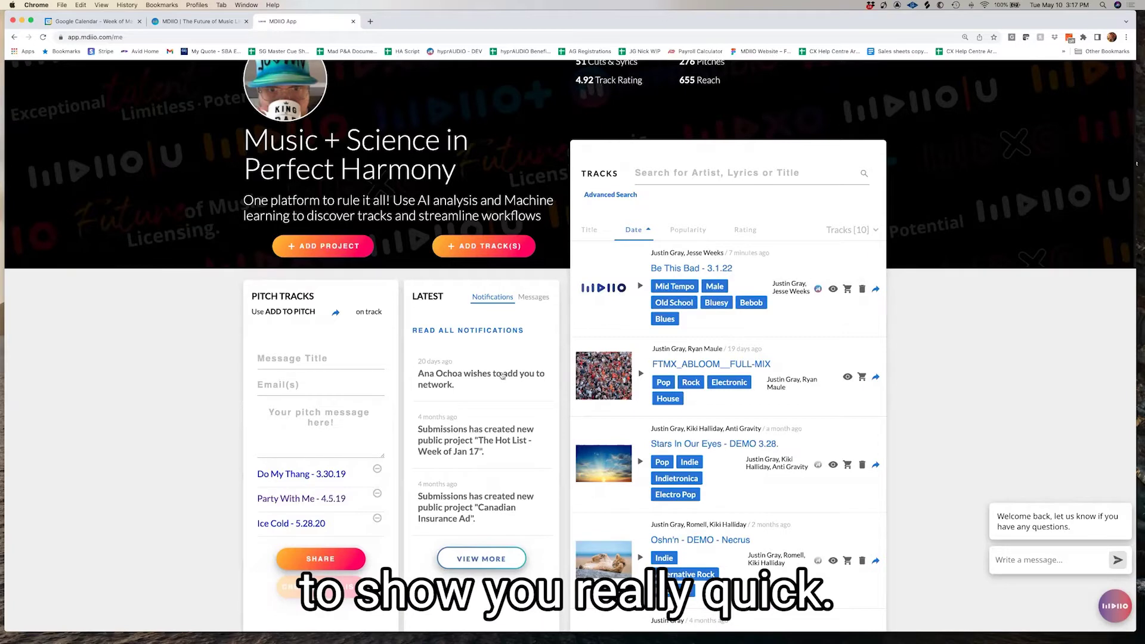
Add Be This Bad to the pitch tracks and create a playlist named with the collaborator's first name plus 'Bluesy Songs'
click(875, 289)
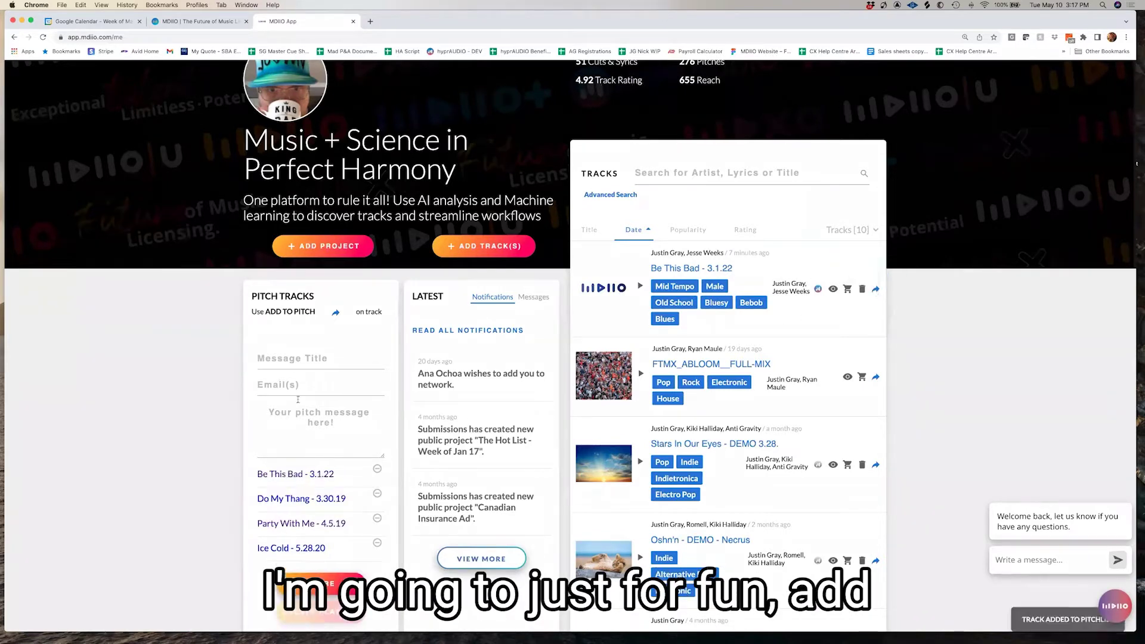
click(294, 359)
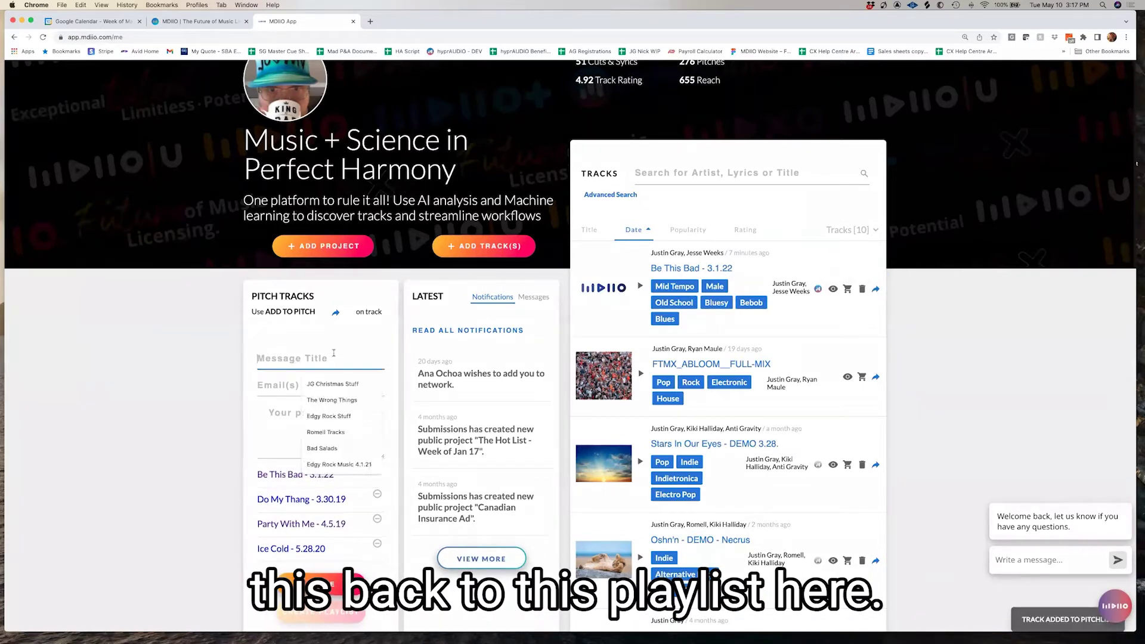
text(S)
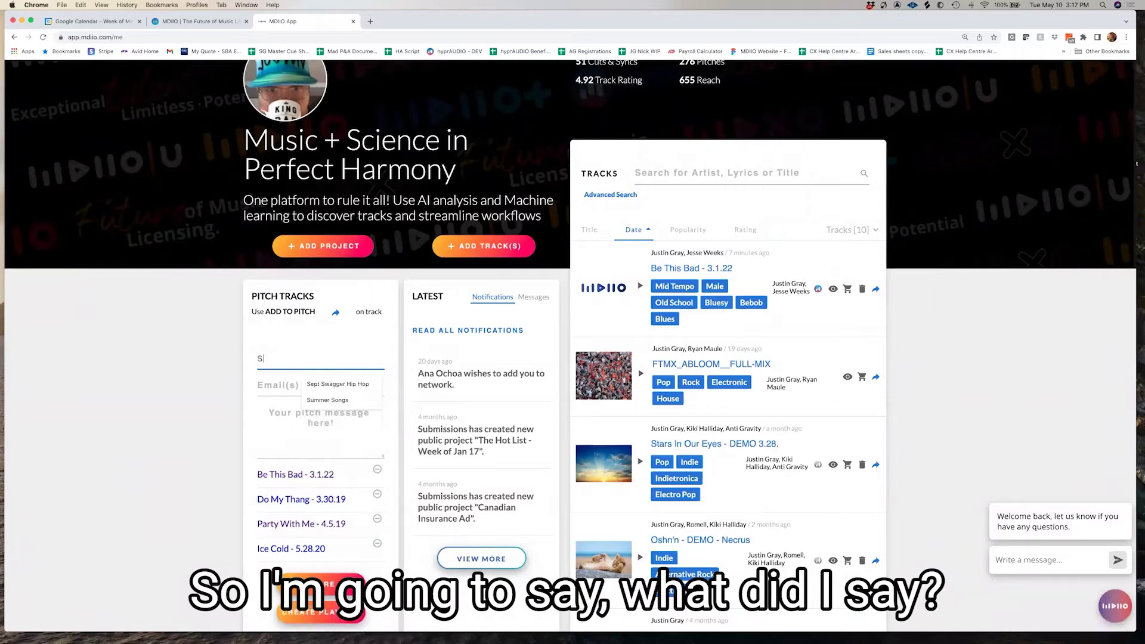
text(tella Bluesy Songs)
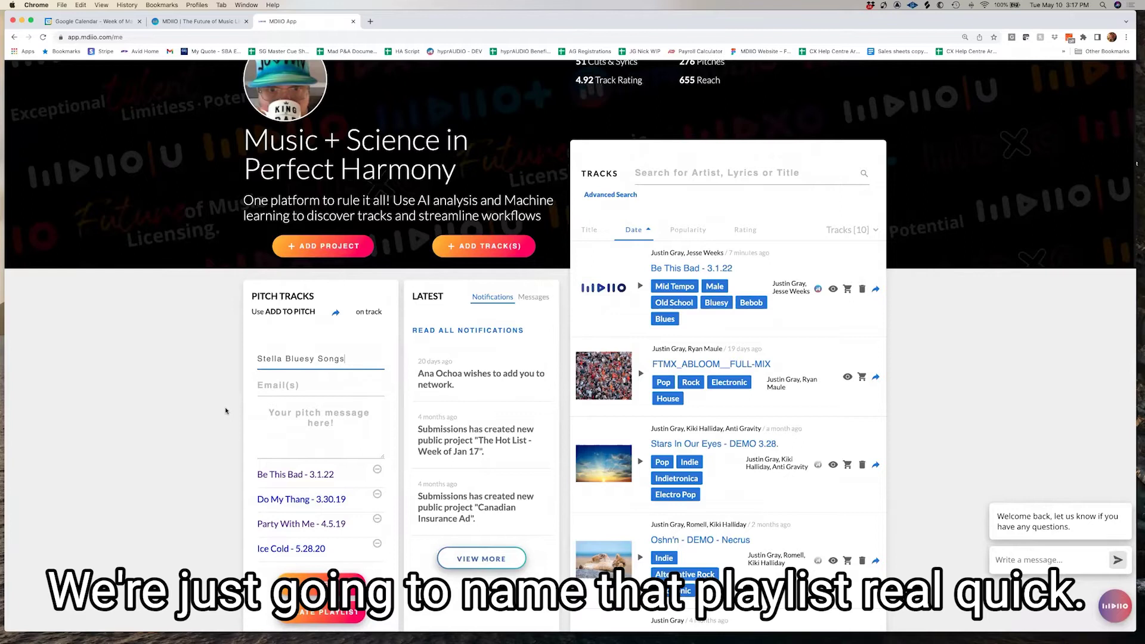
scroll(225, 411, down, 5)
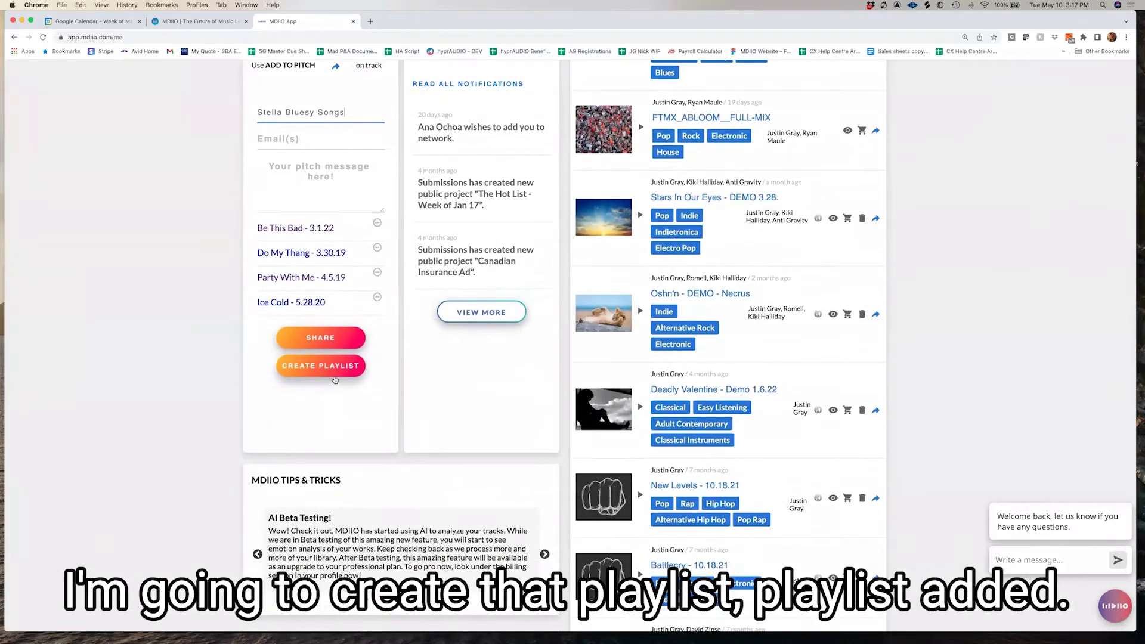
click(335, 380)
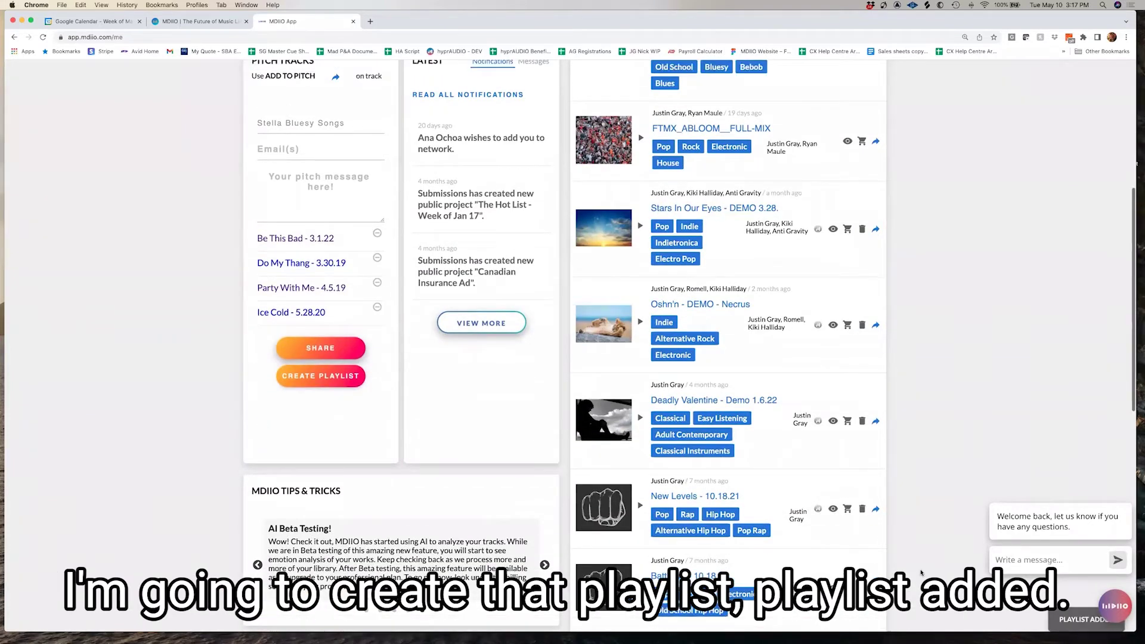
scroll(391, 122, up, 6)
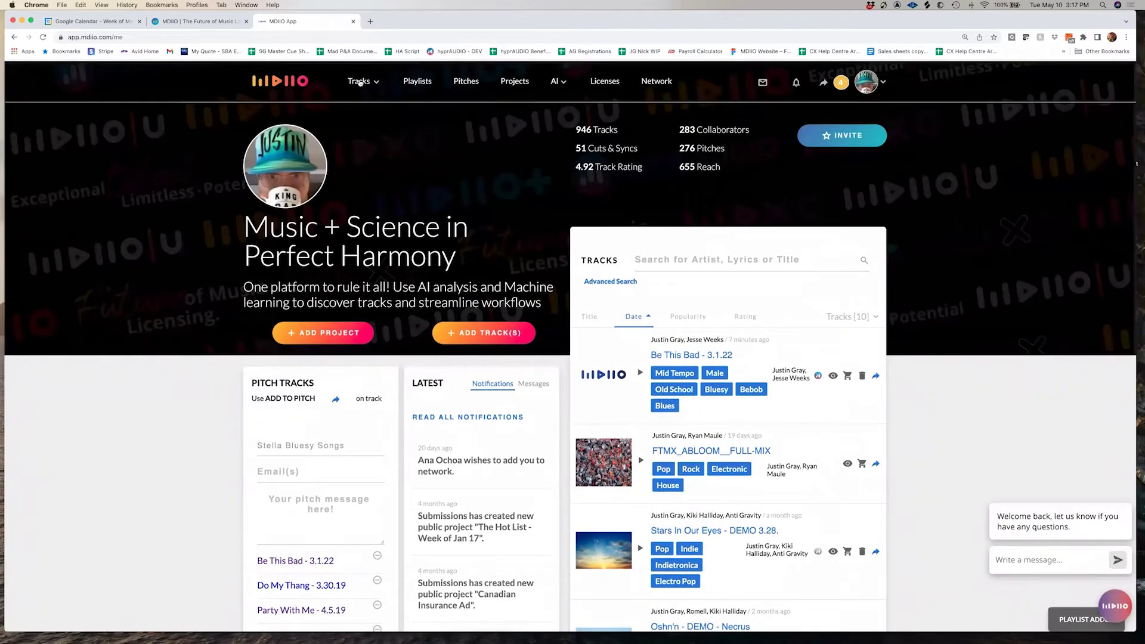
click(362, 83)
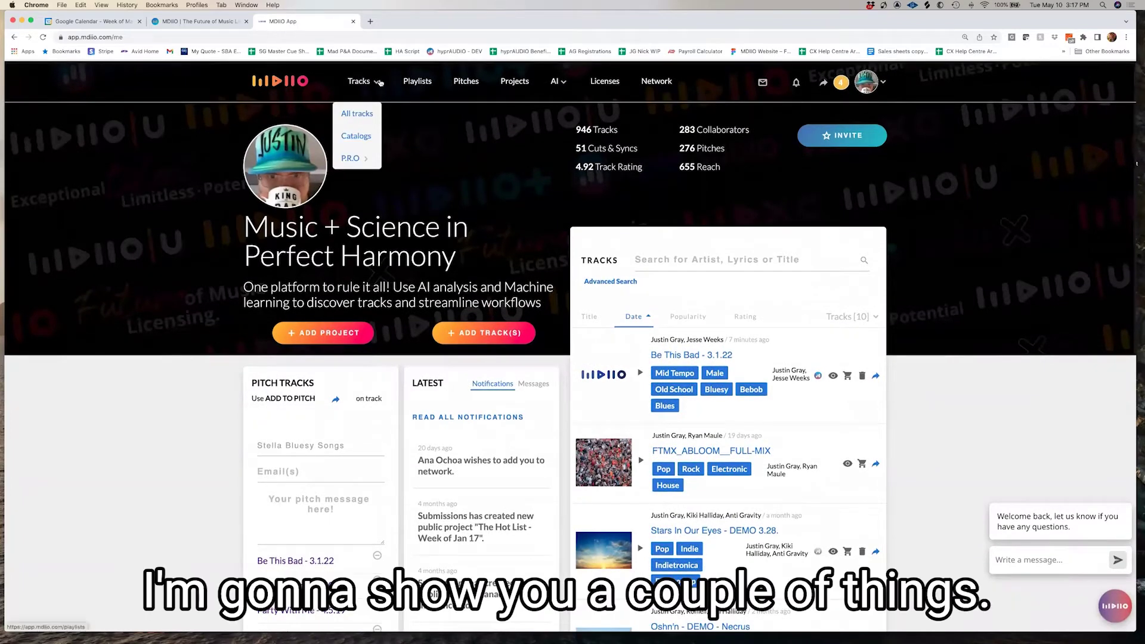
Open the collaborator's Hip Hop Songs playlist from Playlists and bring up its artwork image chooser
click(411, 81)
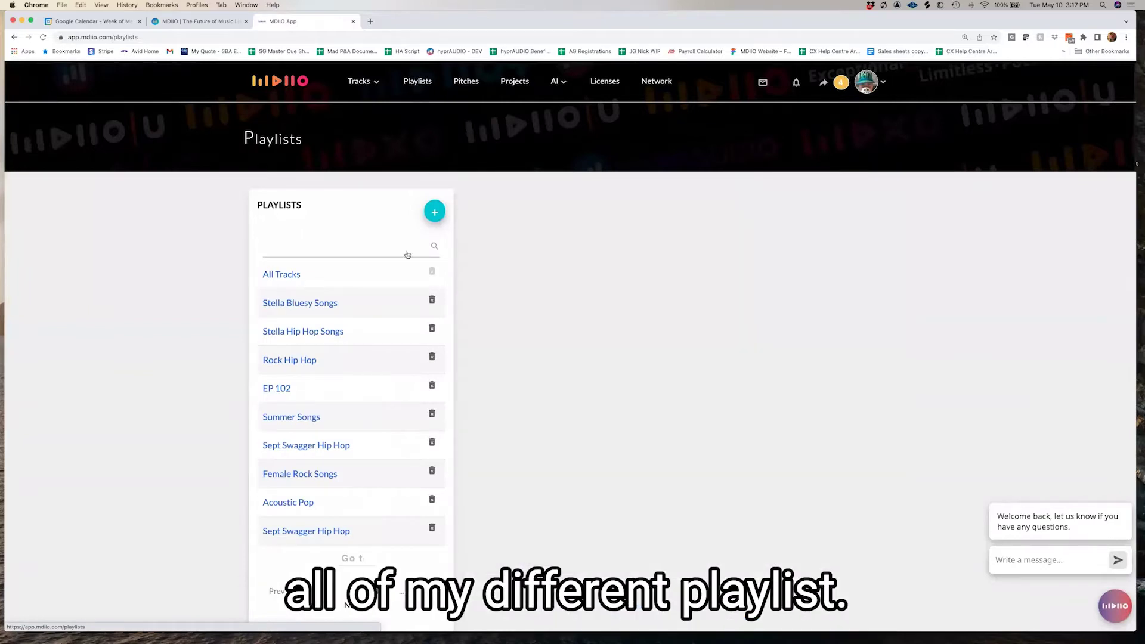
click(301, 333)
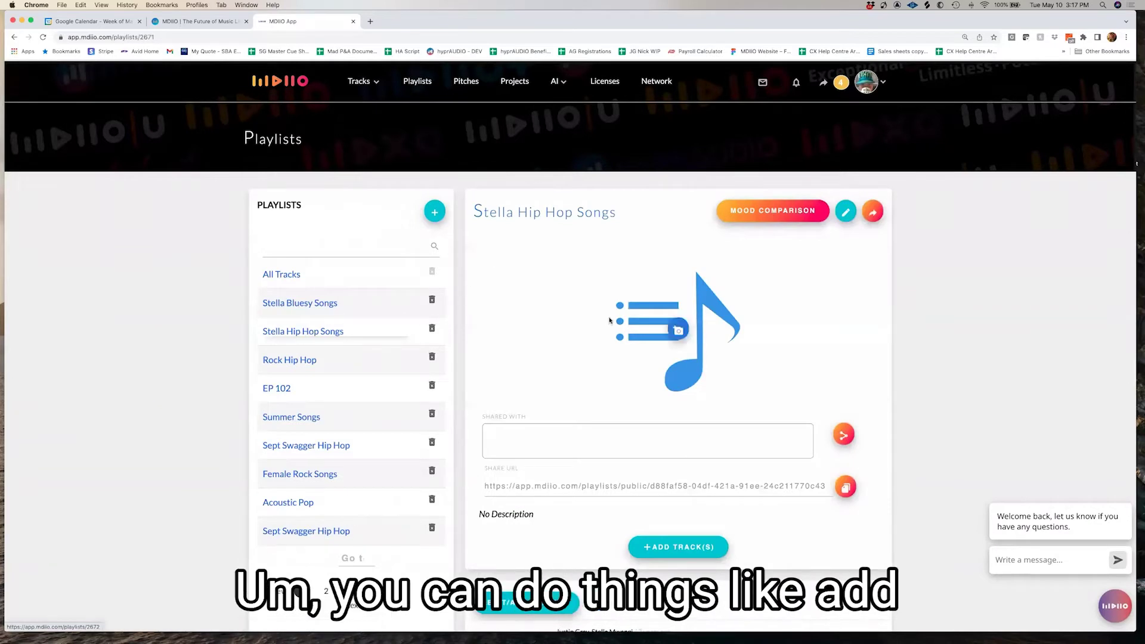
scroll(673, 313, down, 1)
click(681, 314)
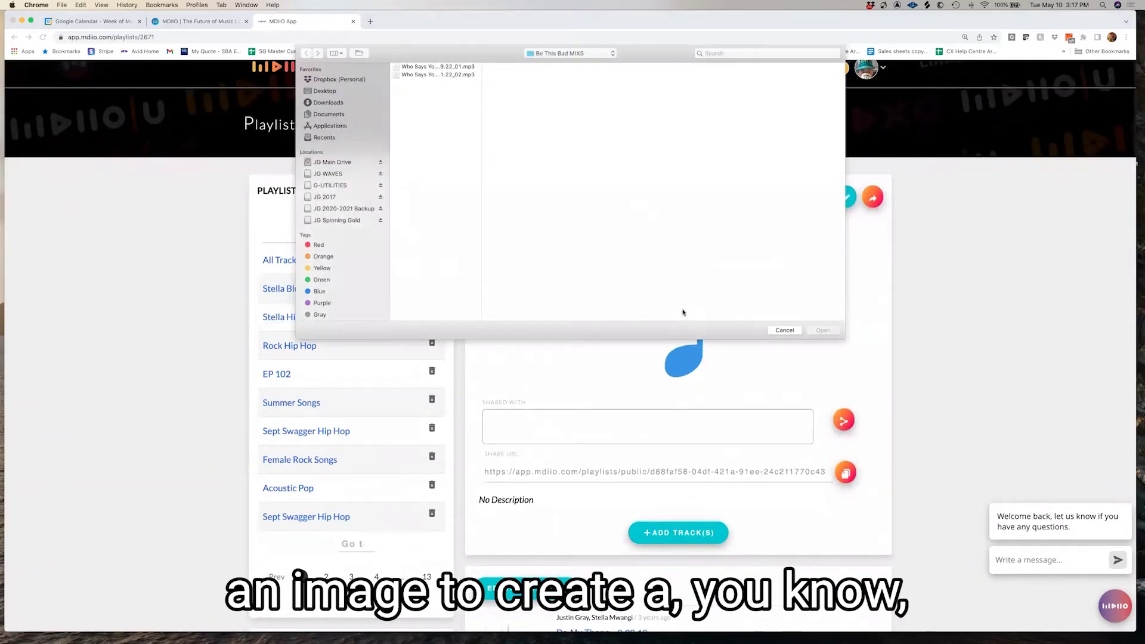
Cancel the artwork chooser, select the playlist share link, and open then dismiss Add Track(s)
click(783, 329)
scroll(644, 397, down, 3)
triple_click(646, 398)
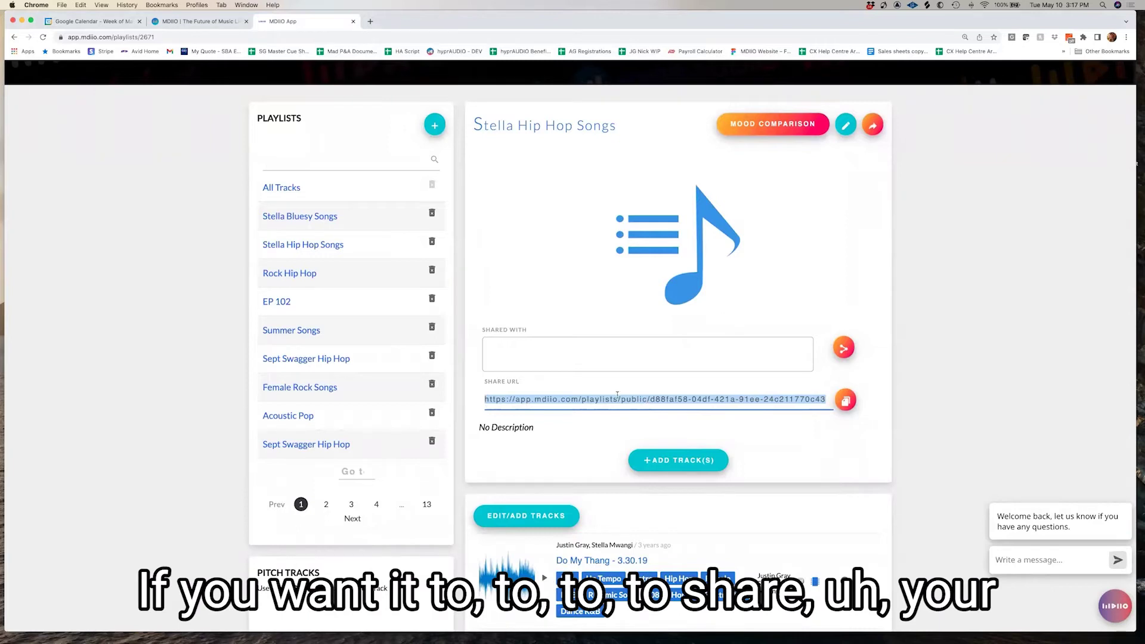
scroll(617, 394, down, 5)
click(687, 332)
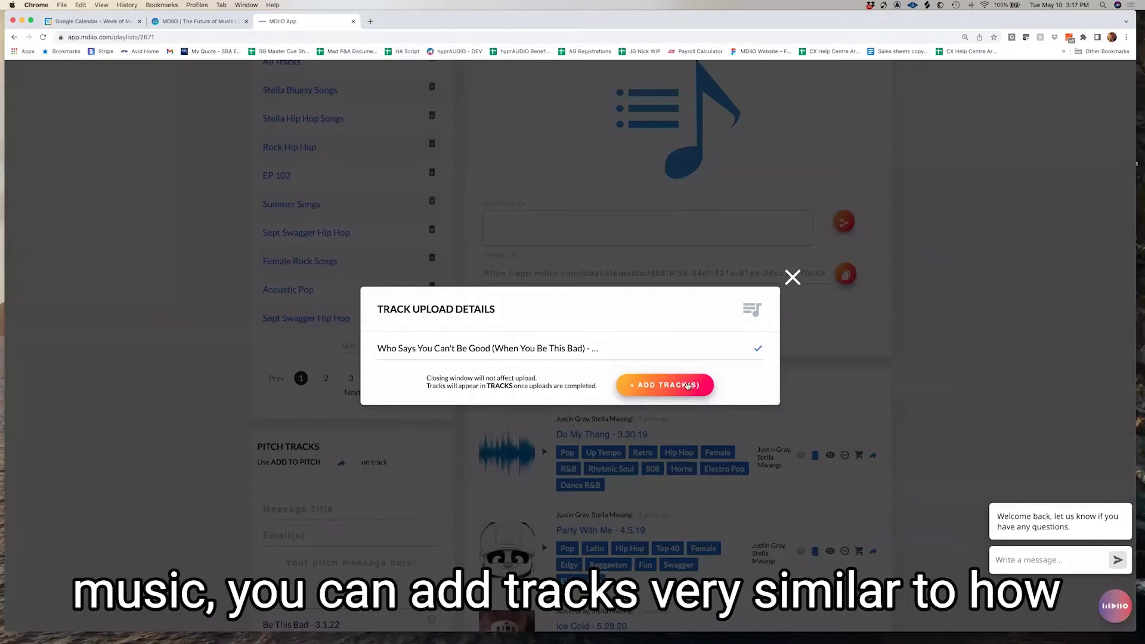
click(688, 385)
click(782, 332)
click(792, 276)
Drag Party With Me to the top so the order is Party With Me, Do My Thang, Ice Cold
scroll(663, 339, down, 3)
mouse_move(599, 513)
mouse_down()
mouse_move(598, 341)
mouse_move(608, 348)
mouse_move(597, 415)
mouse_move(606, 510)
mouse_up()
drag(611, 438, 606, 344)
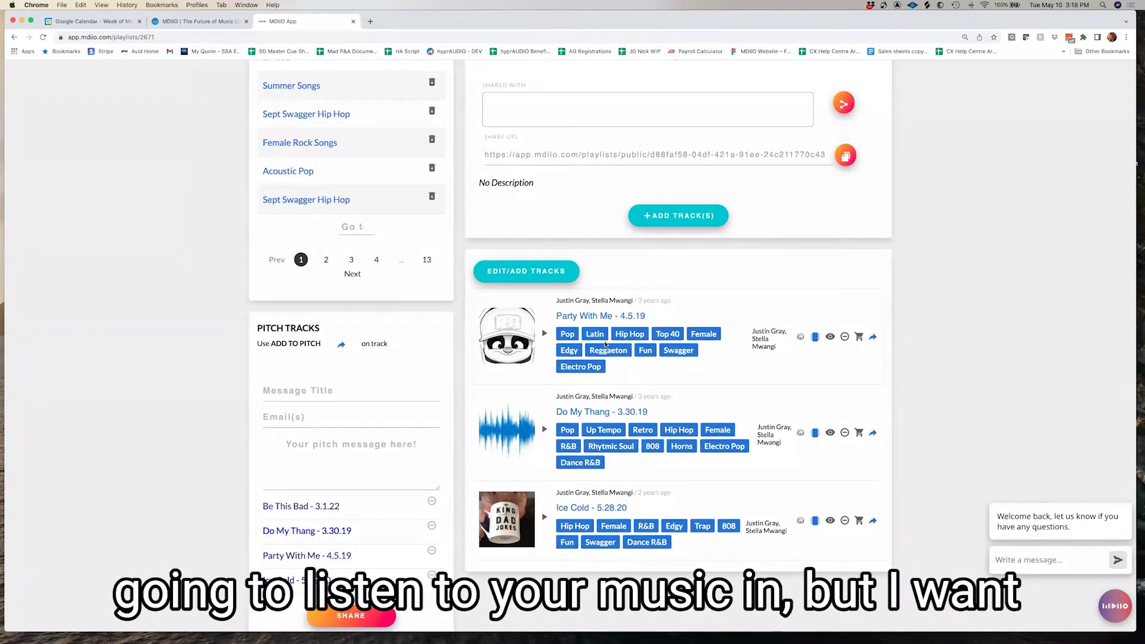
Open the Party With Me track page and expand its full Additional Data analysis
click(583, 316)
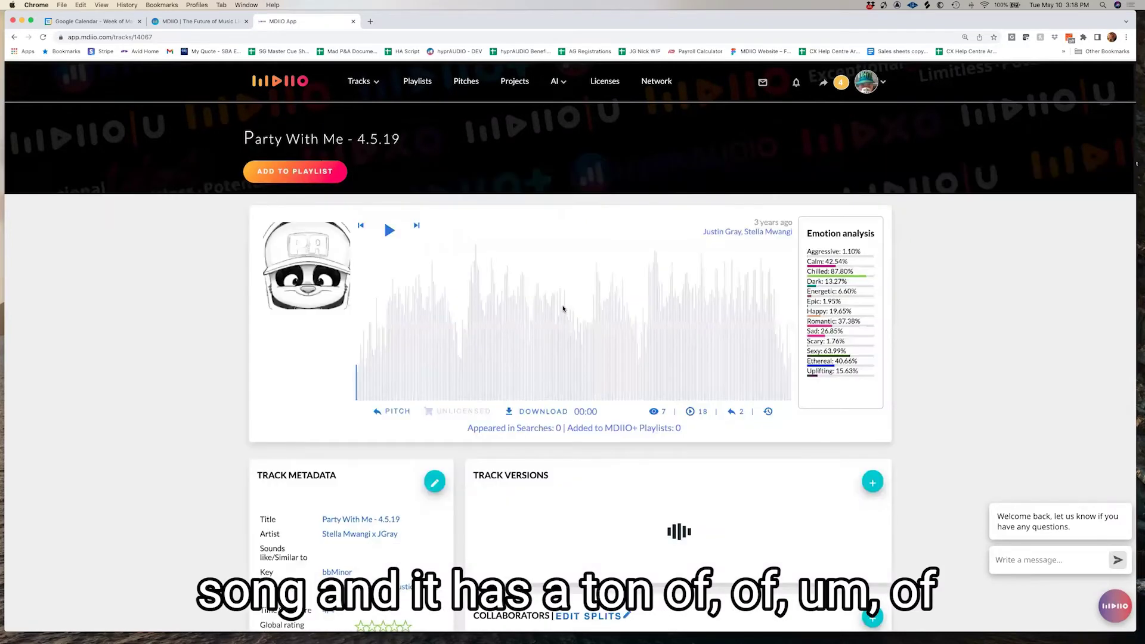
scroll(557, 308, down, 1)
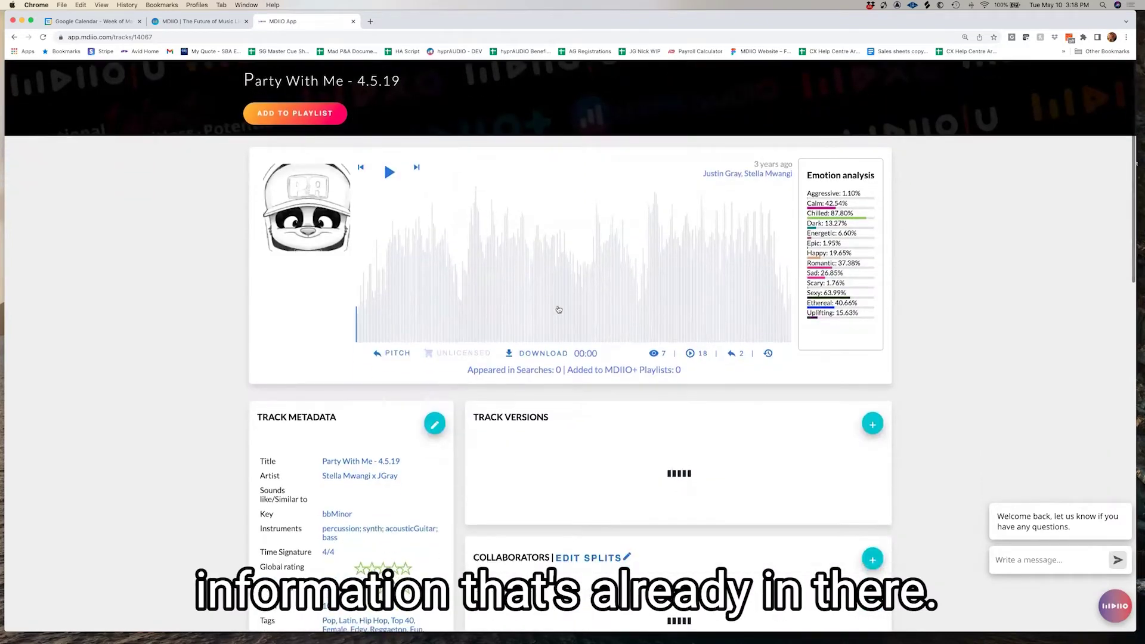
scroll(557, 308, down, 5)
scroll(557, 308, down, 2)
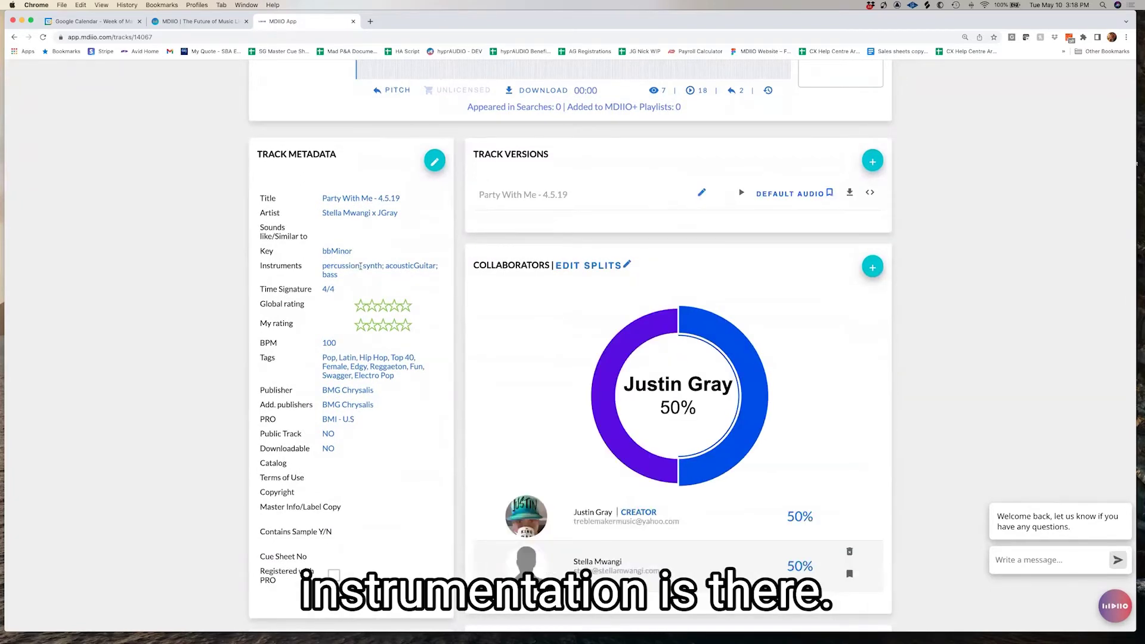
scroll(356, 271, down, 1)
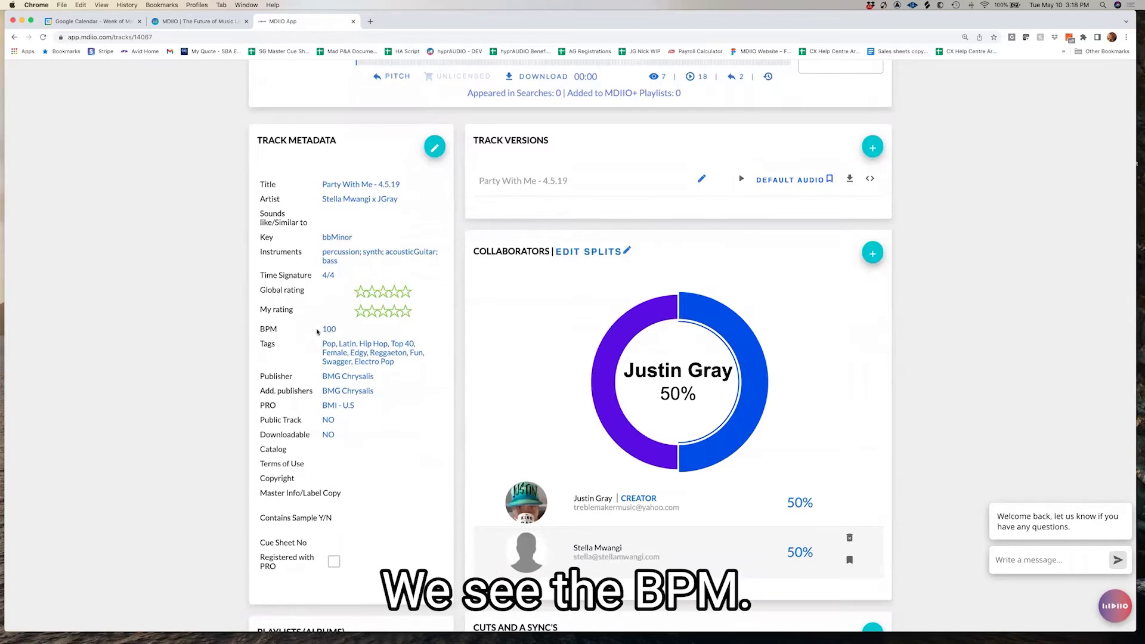
scroll(361, 338, down, 5)
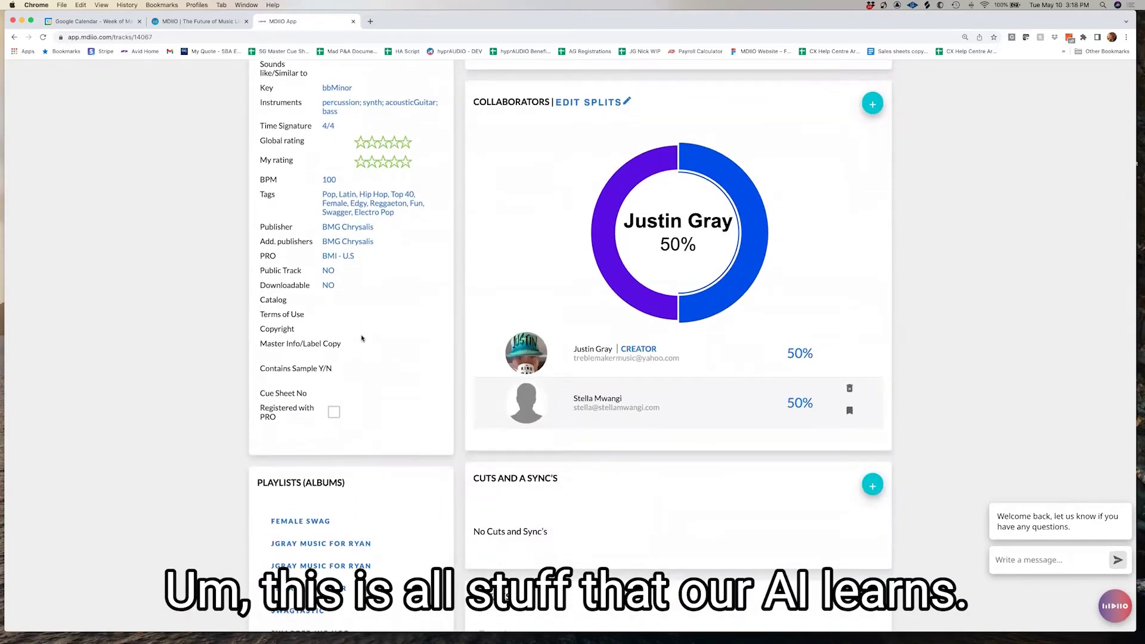
scroll(361, 338, down, 5)
scroll(361, 338, down, 1)
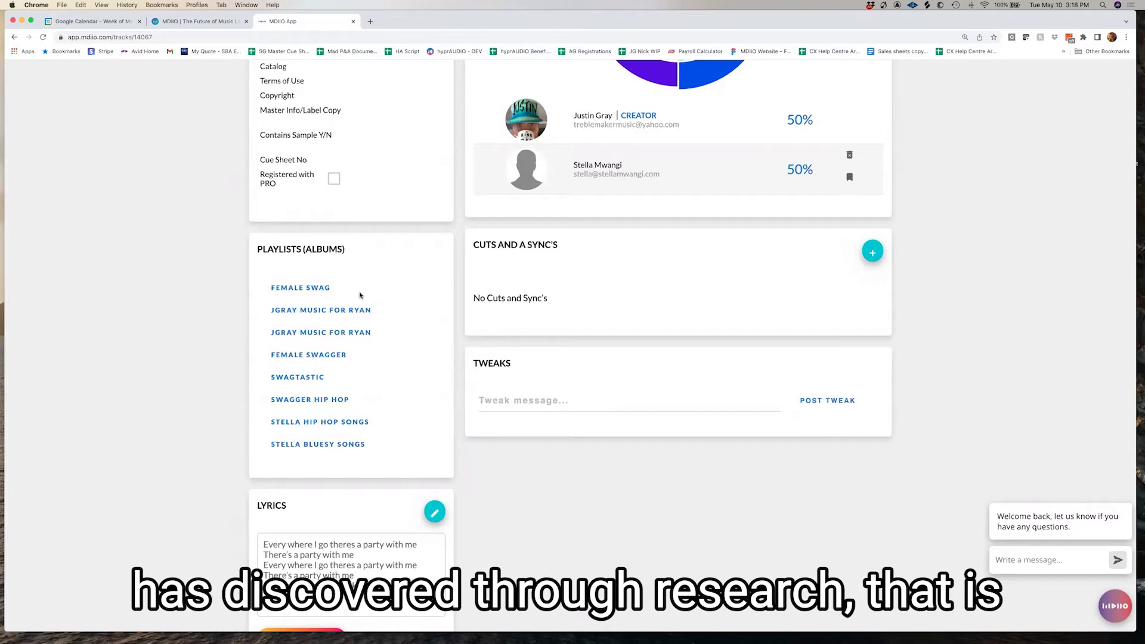
scroll(363, 310, down, 1)
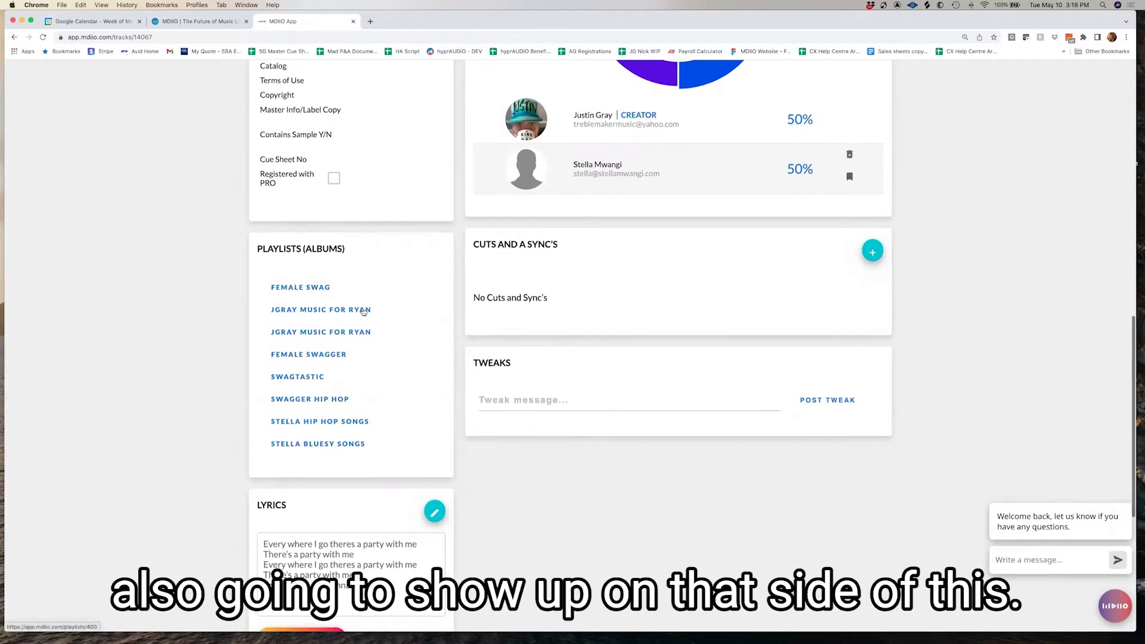
scroll(363, 310, down, 5)
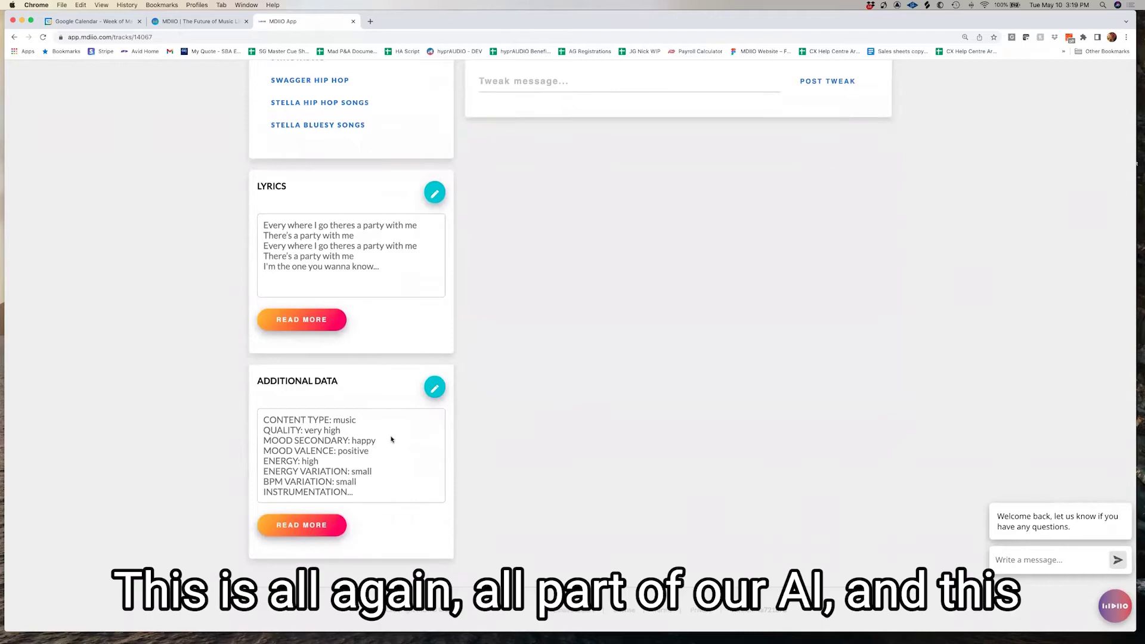
click(317, 527)
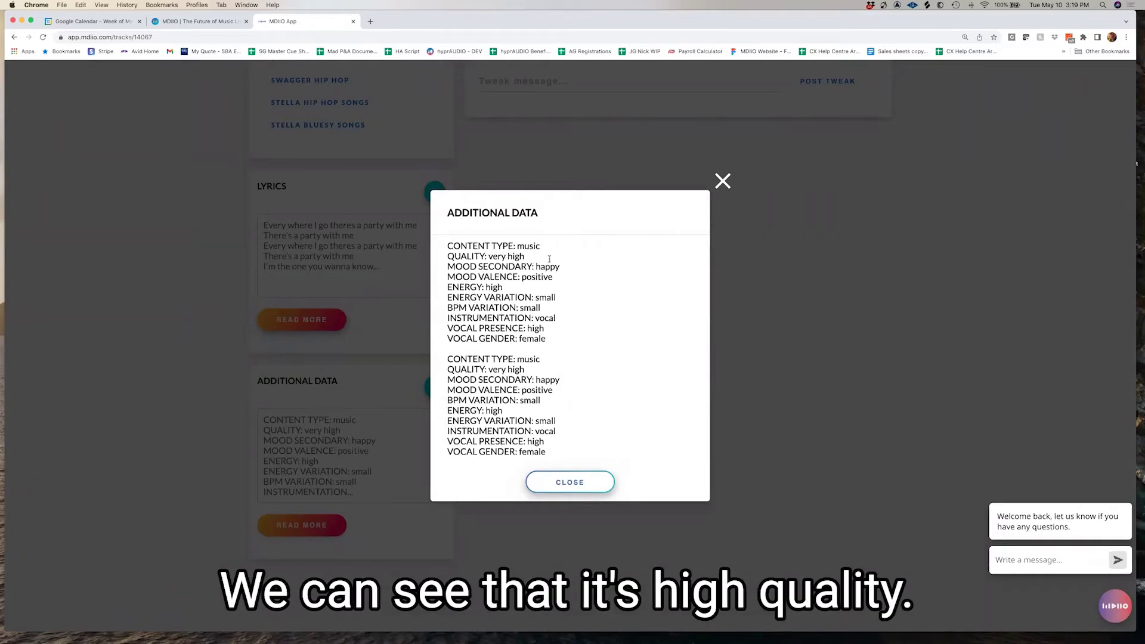
Highlight the energy, BPM variation and vocal instrumentation values, then close the Additional Data window
drag(553, 276, 484, 287)
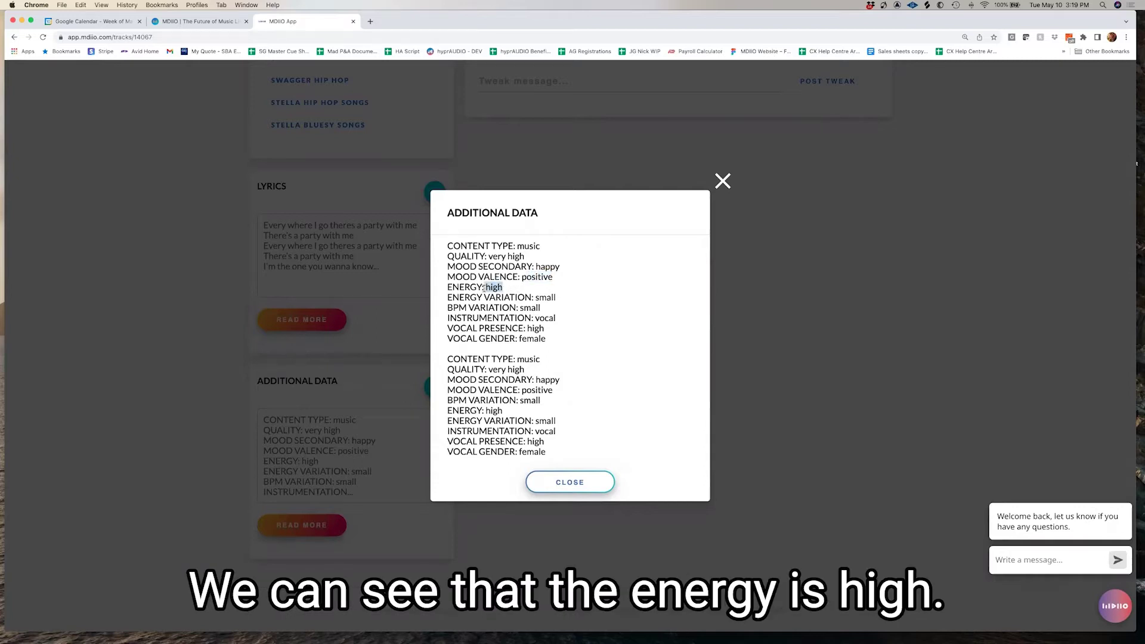
drag(560, 298, 536, 296)
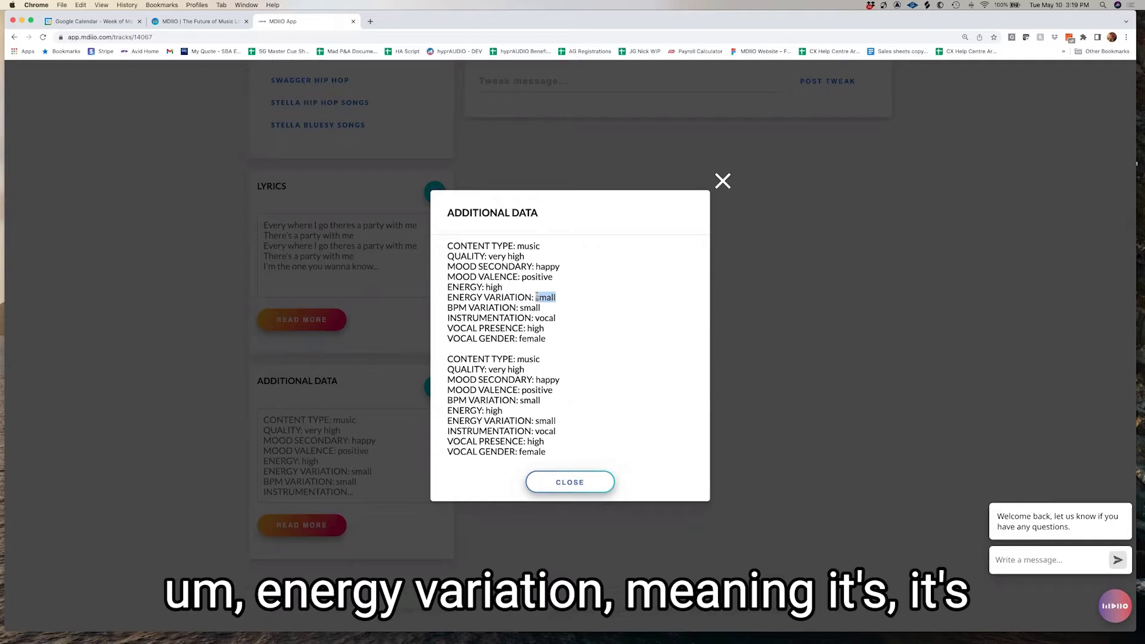
click(543, 309)
double_click(536, 307)
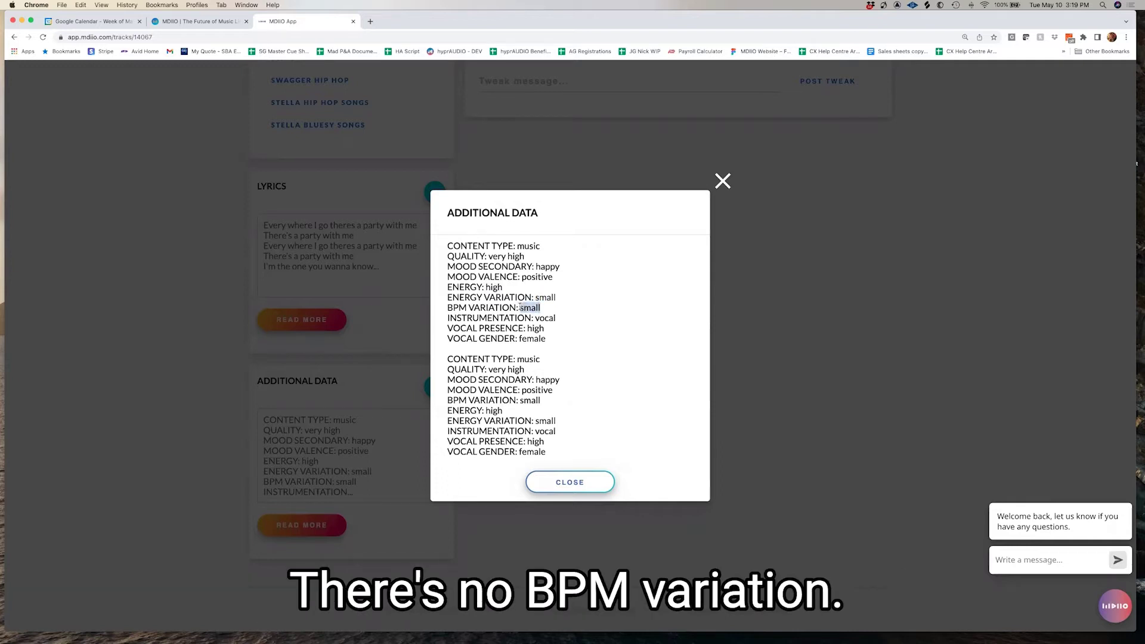
drag(555, 318, 518, 341)
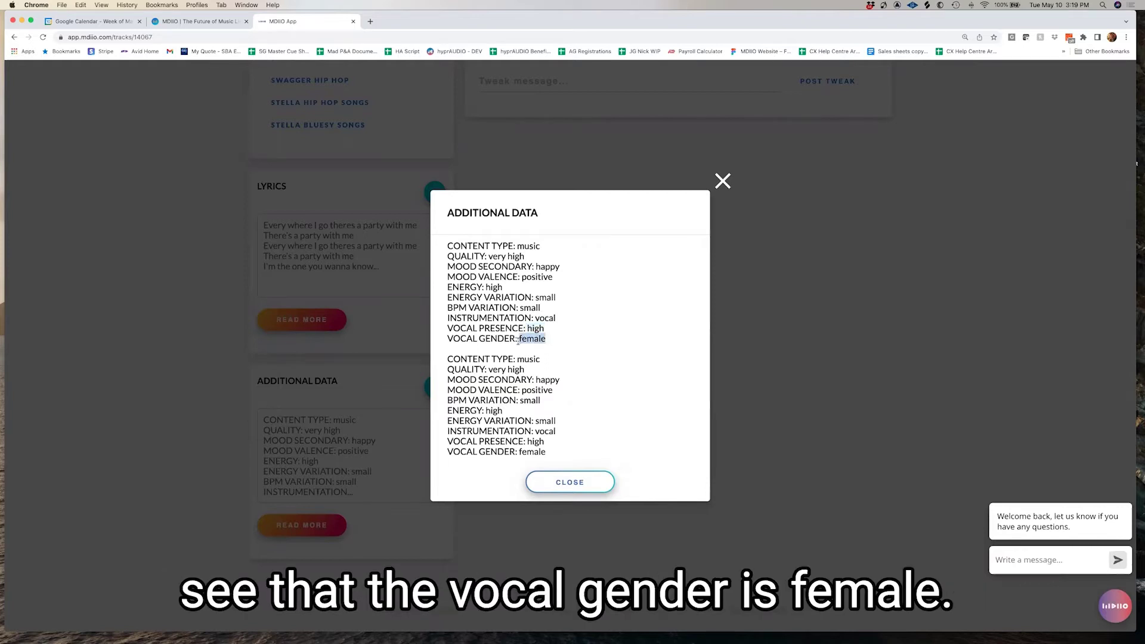
click(581, 269)
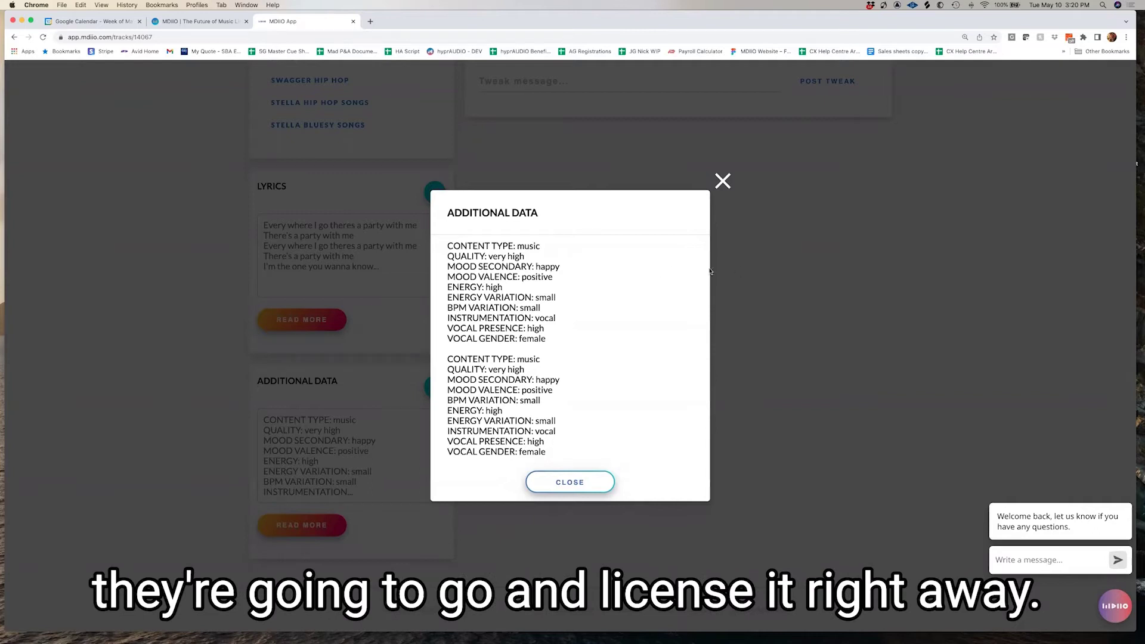
click(723, 180)
scroll(595, 311, up, 15)
Search the home Tracks list for 'Love enough' and open 'Is Love Enough To Save The World'
scroll(595, 312, up, 5)
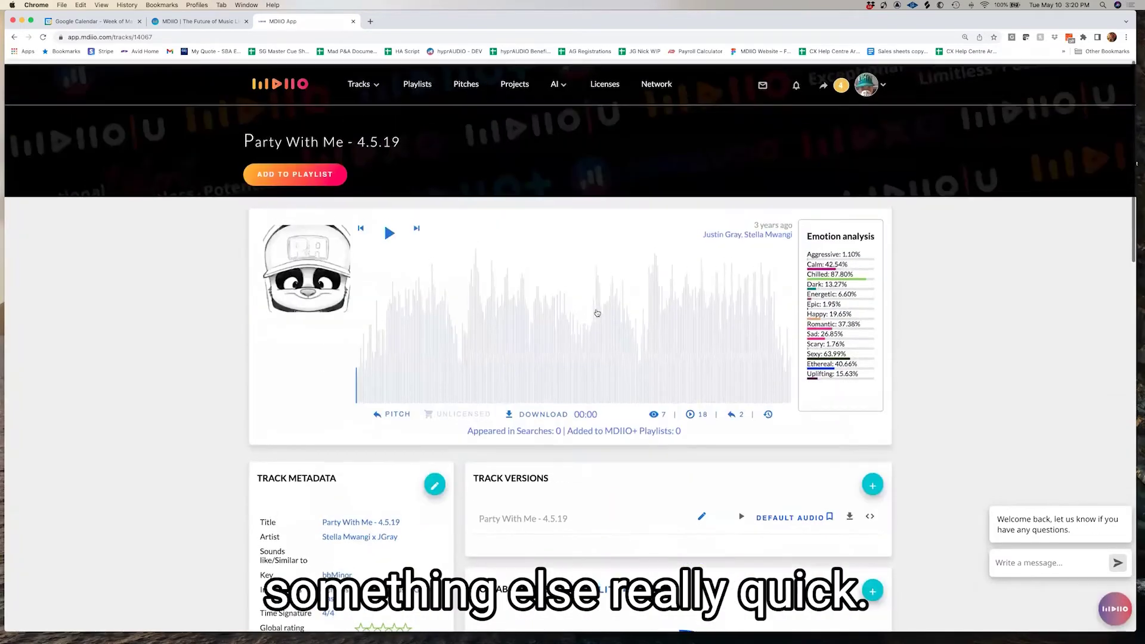
click(627, 218)
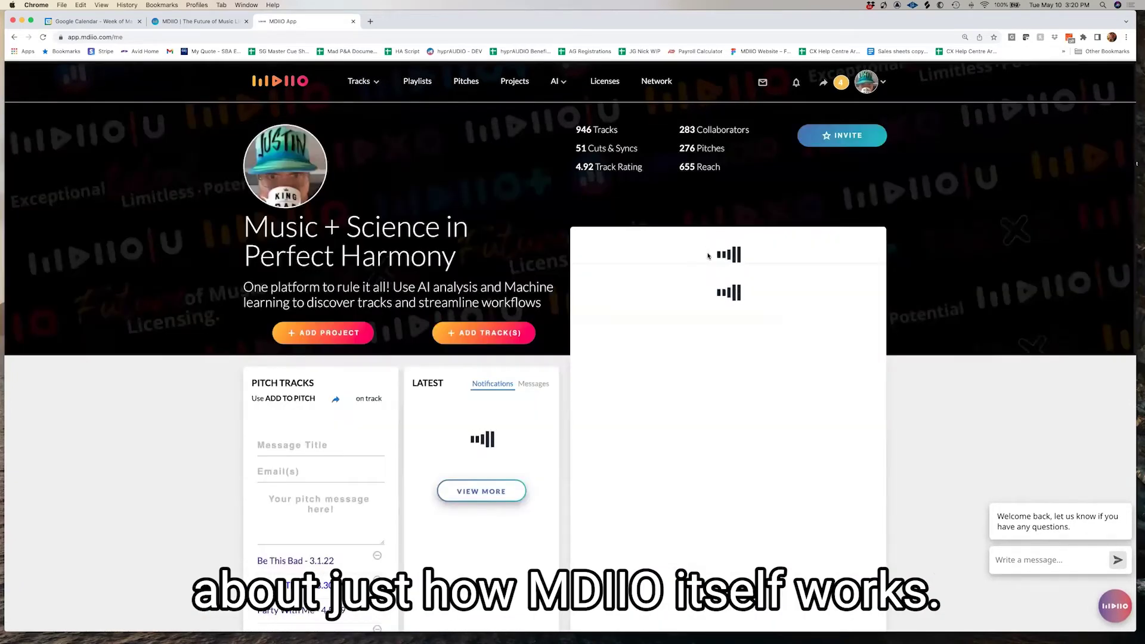
text(Love enough)
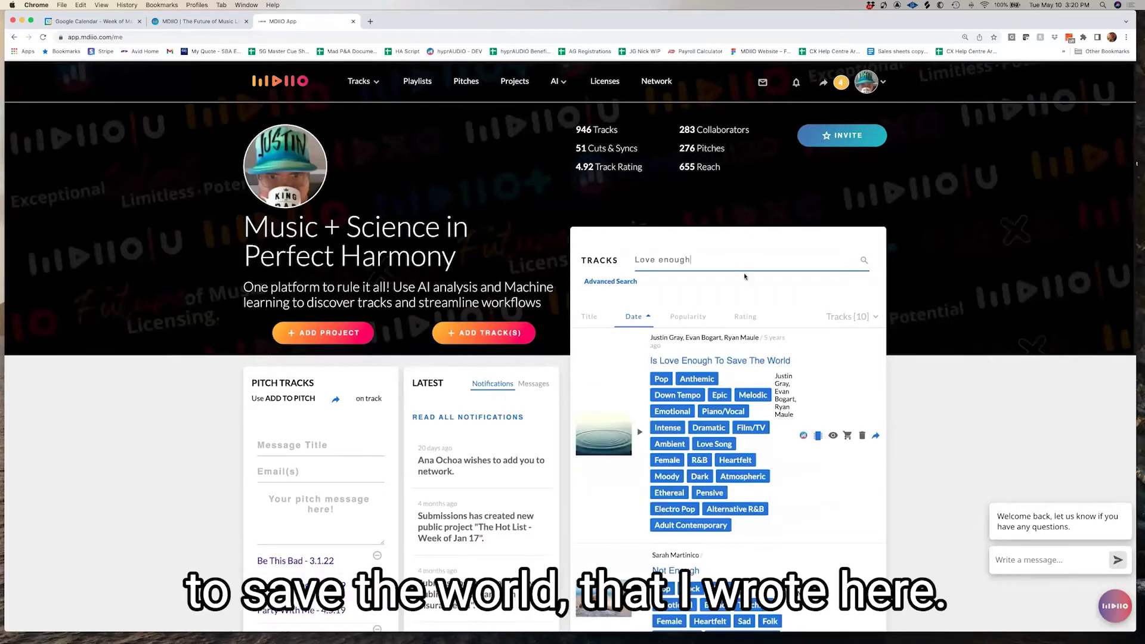
click(745, 361)
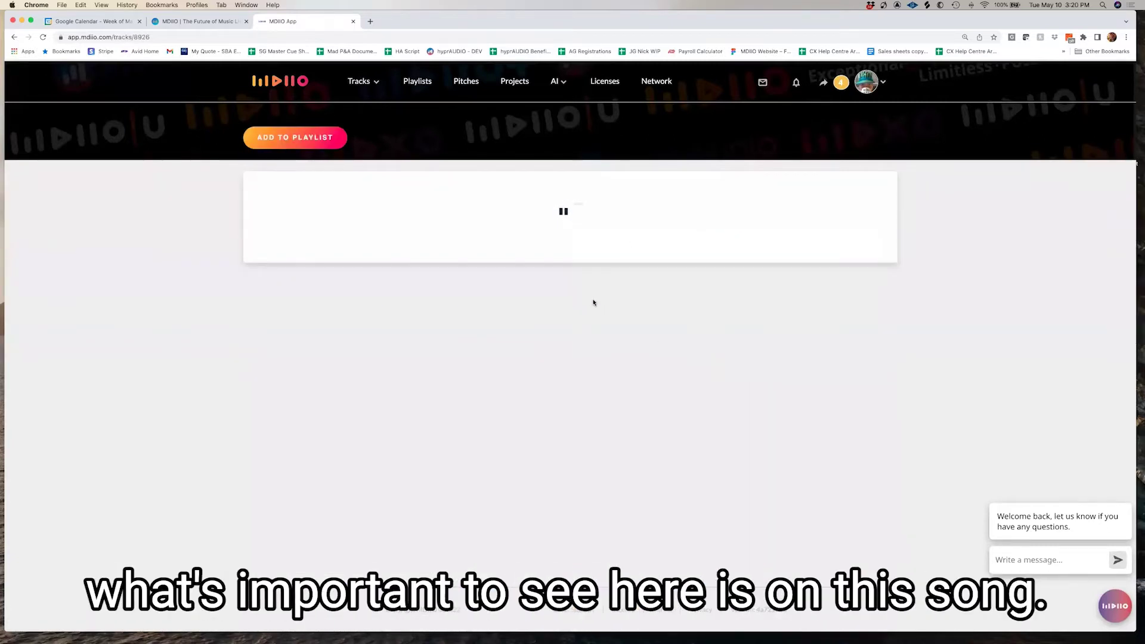
scroll(593, 303, down, 2)
scroll(594, 302, down, 5)
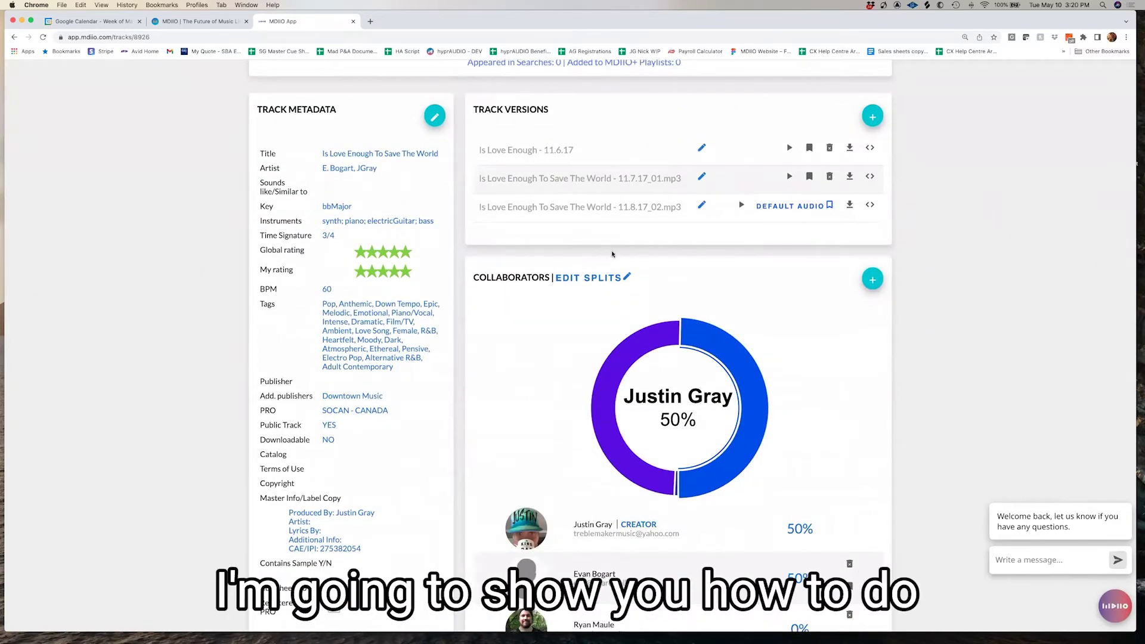
scroll(489, 173, up, 1)
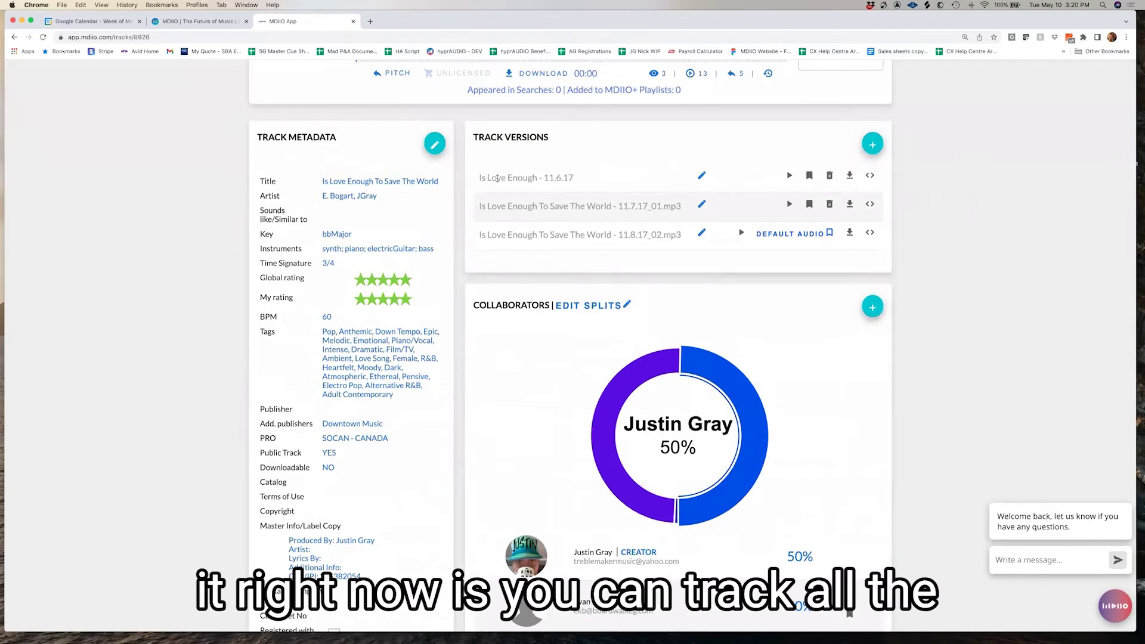
scroll(519, 186, up, 1)
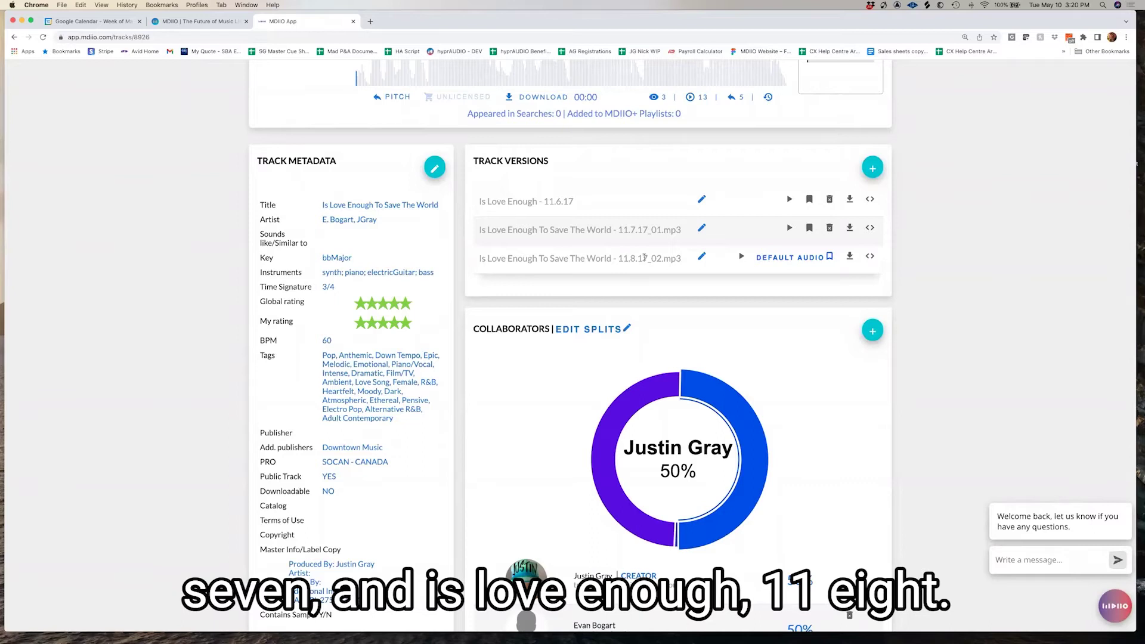
scroll(610, 233, up, 2)
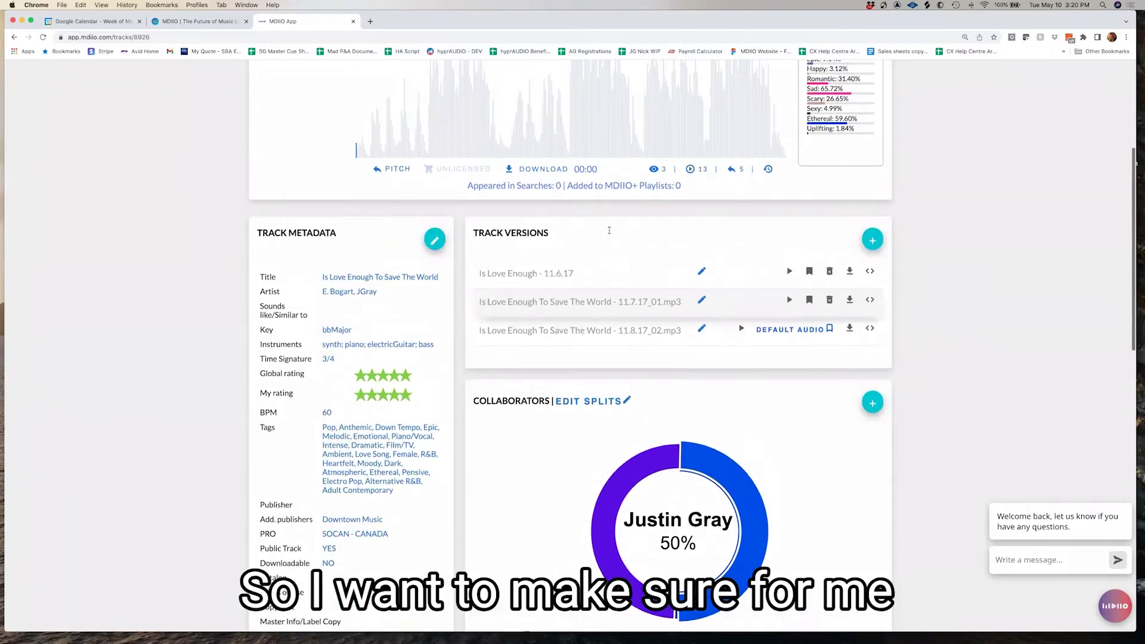
scroll(609, 233, down, 2)
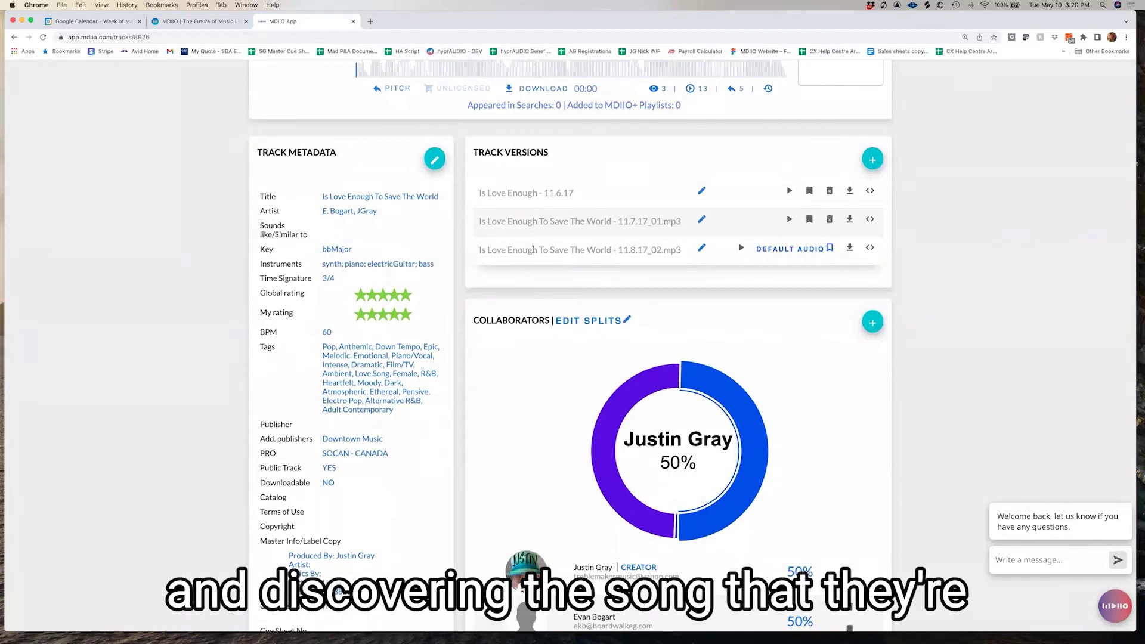
drag(535, 248, 680, 249)
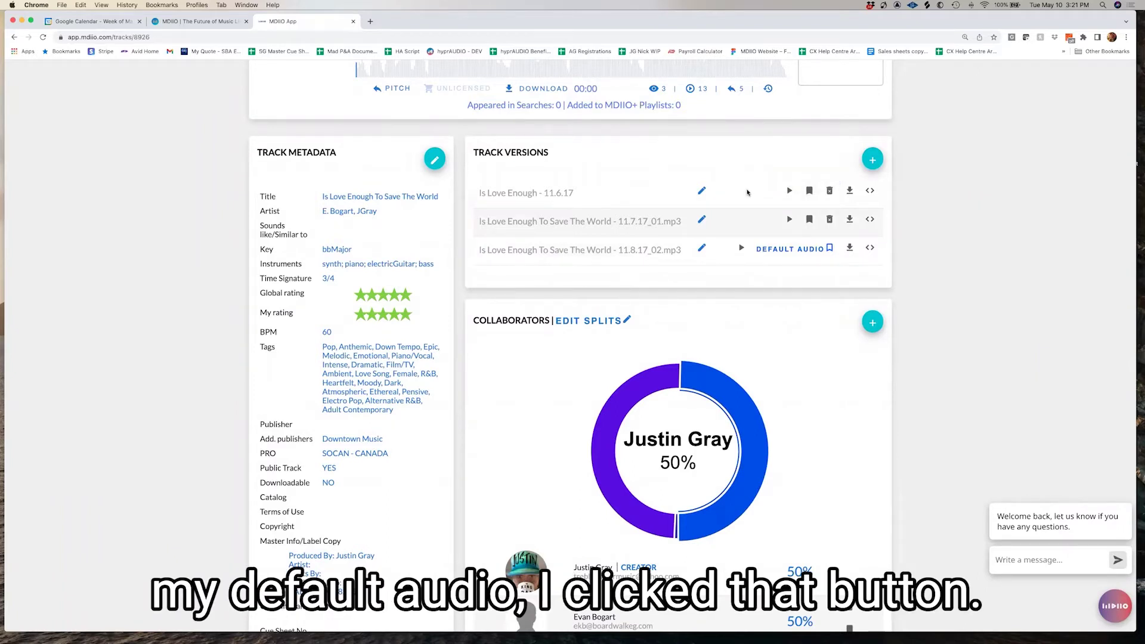
Mark 'Is Love Enough To Save The World - 11.8.17_02.mp3' as the default audio version in Track Versions
scroll(746, 191, up, 3)
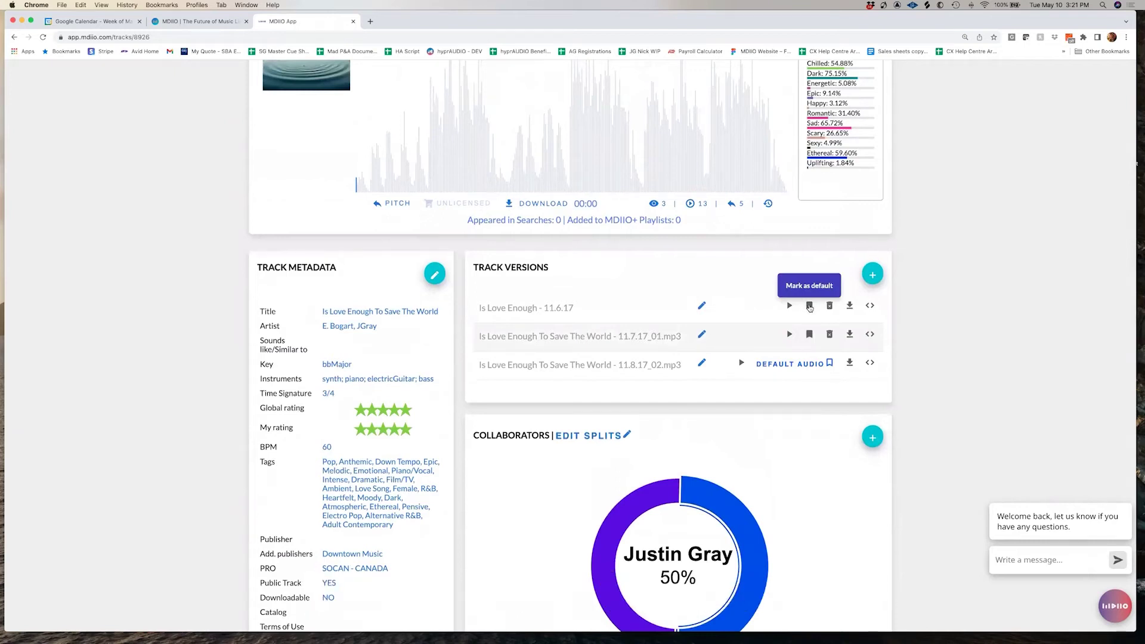
scroll(735, 263, up, 1)
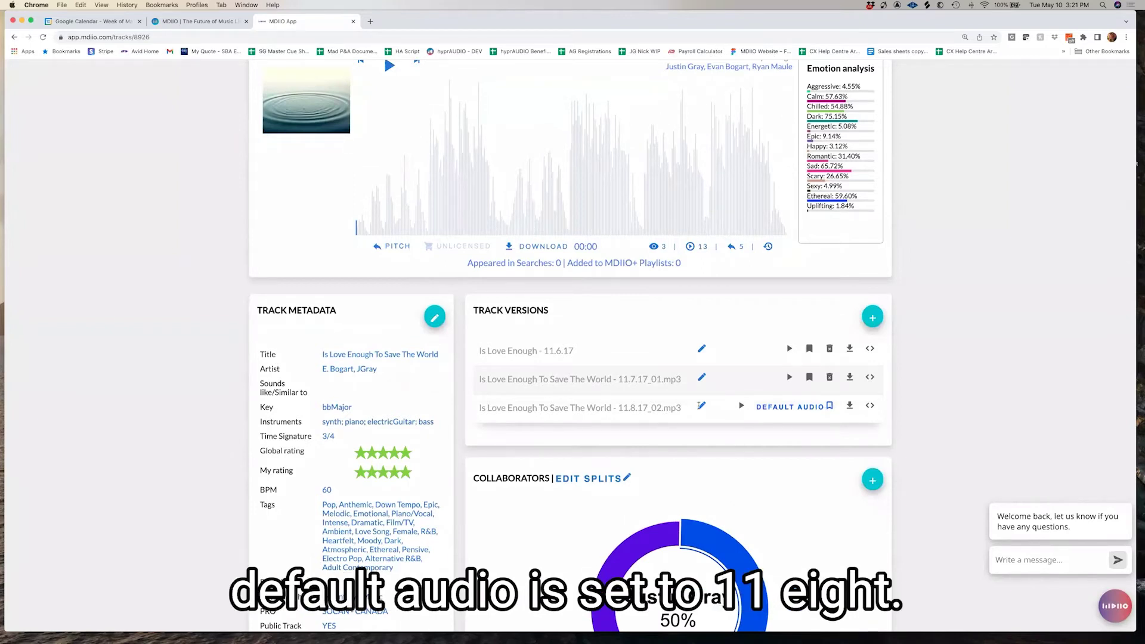
scroll(648, 404, down, 5)
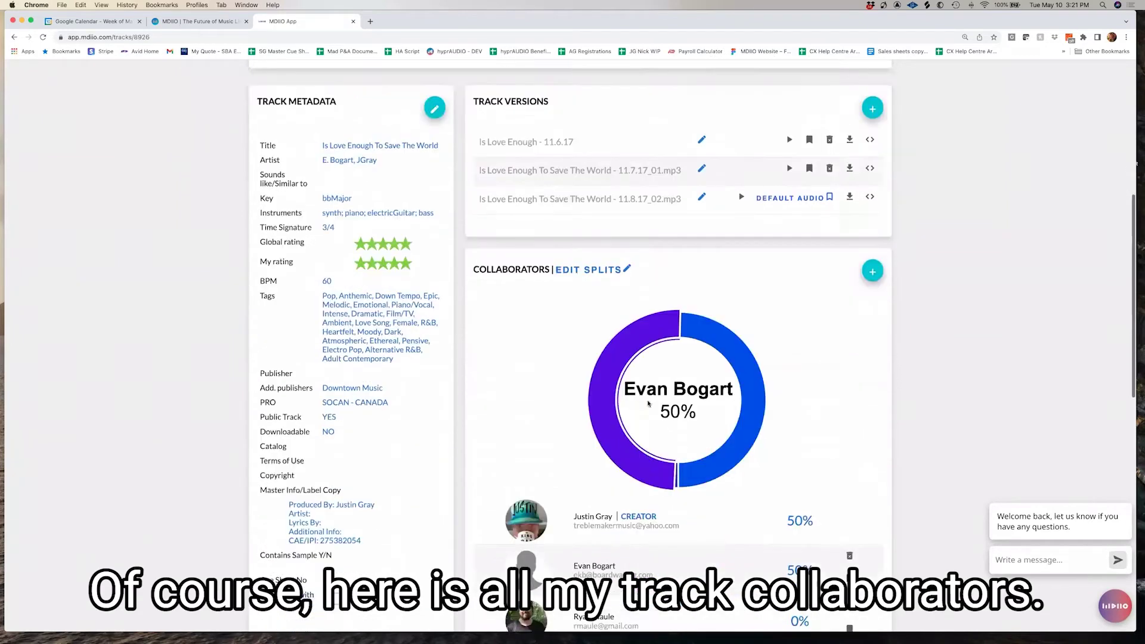
scroll(649, 404, down, 9)
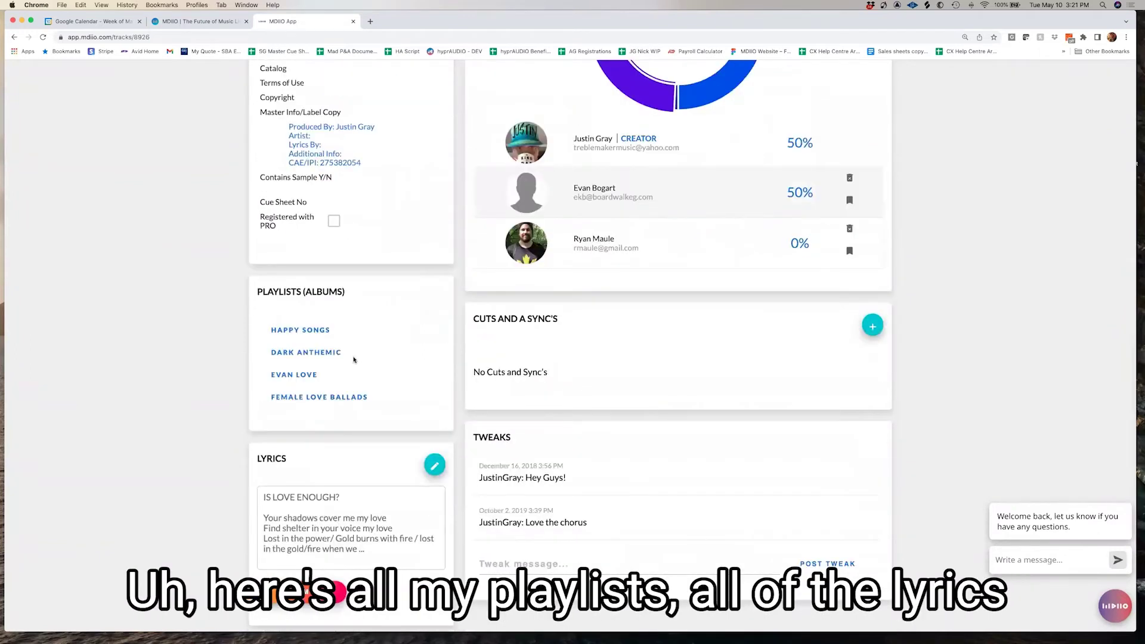
scroll(353, 359, down, 5)
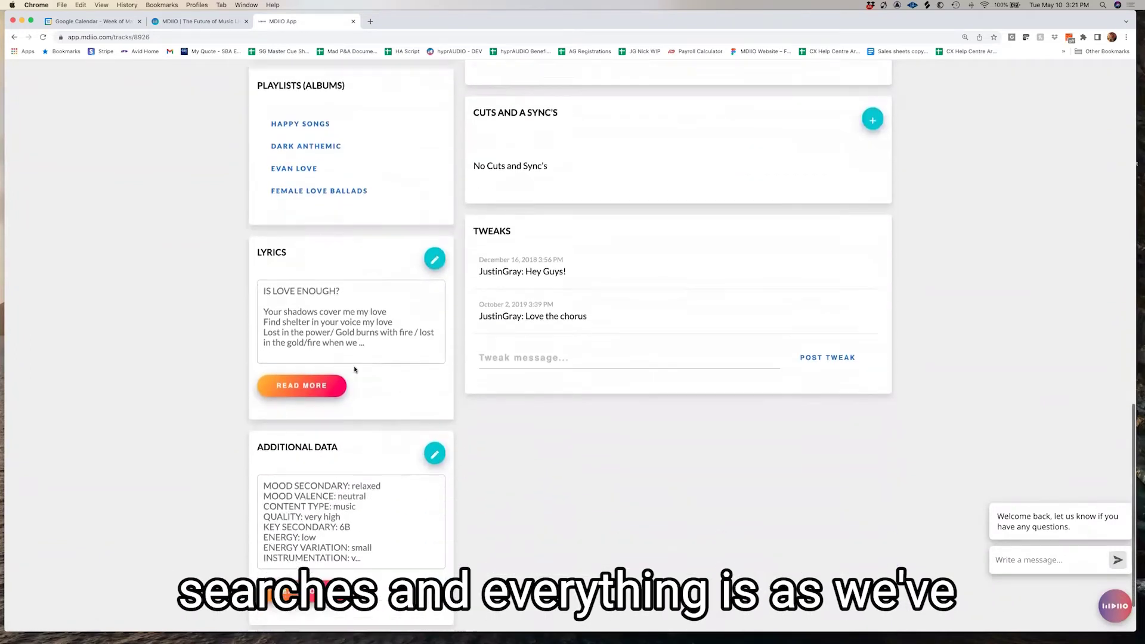
scroll(354, 369, down, 1)
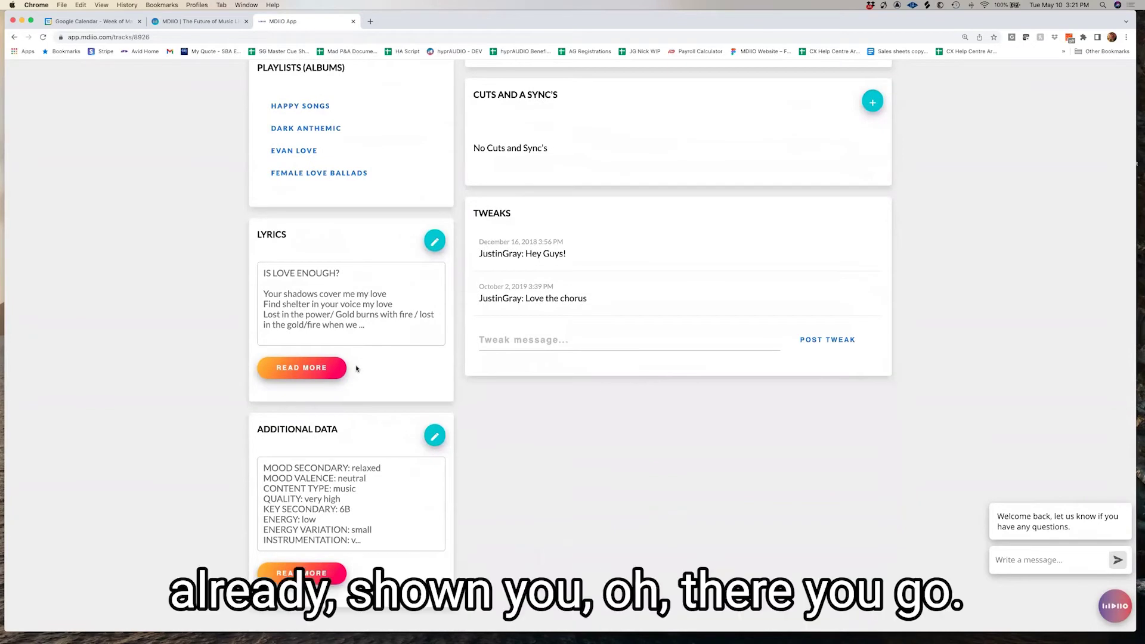
scroll(596, 387, up, 15)
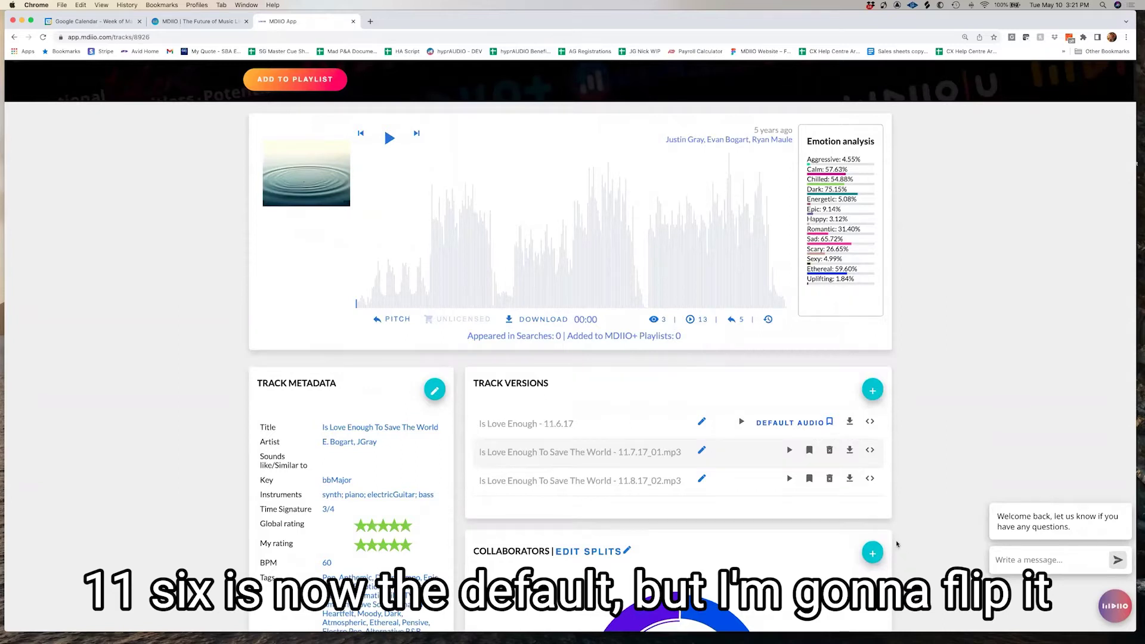
scroll(810, 481, up, 1)
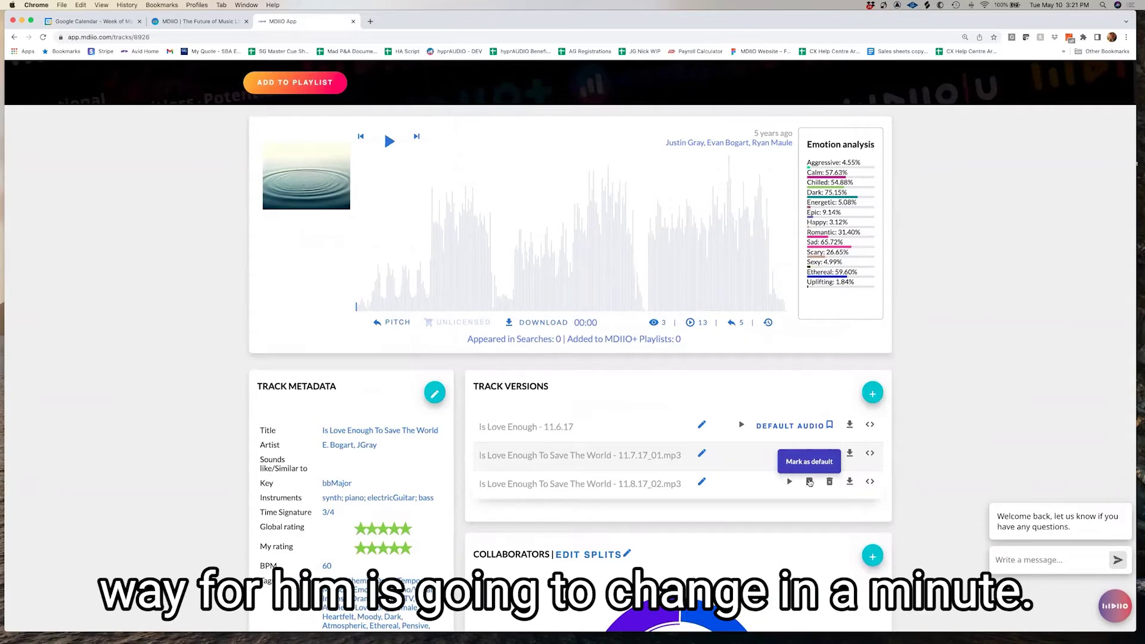
click(809, 482)
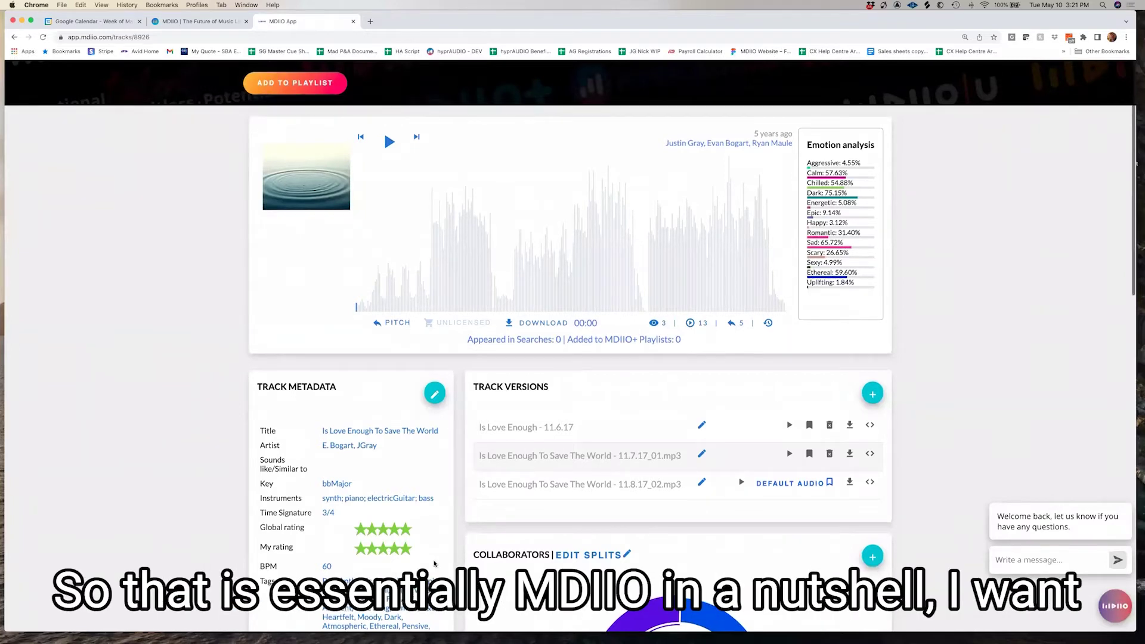
scroll(437, 468, up, 3)
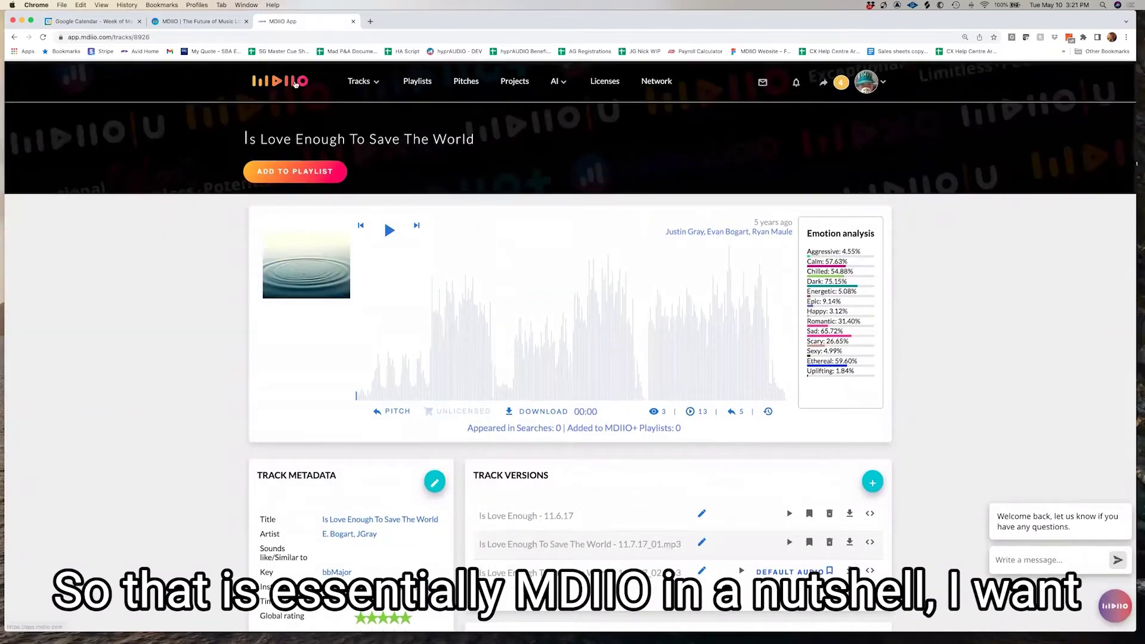
click(295, 82)
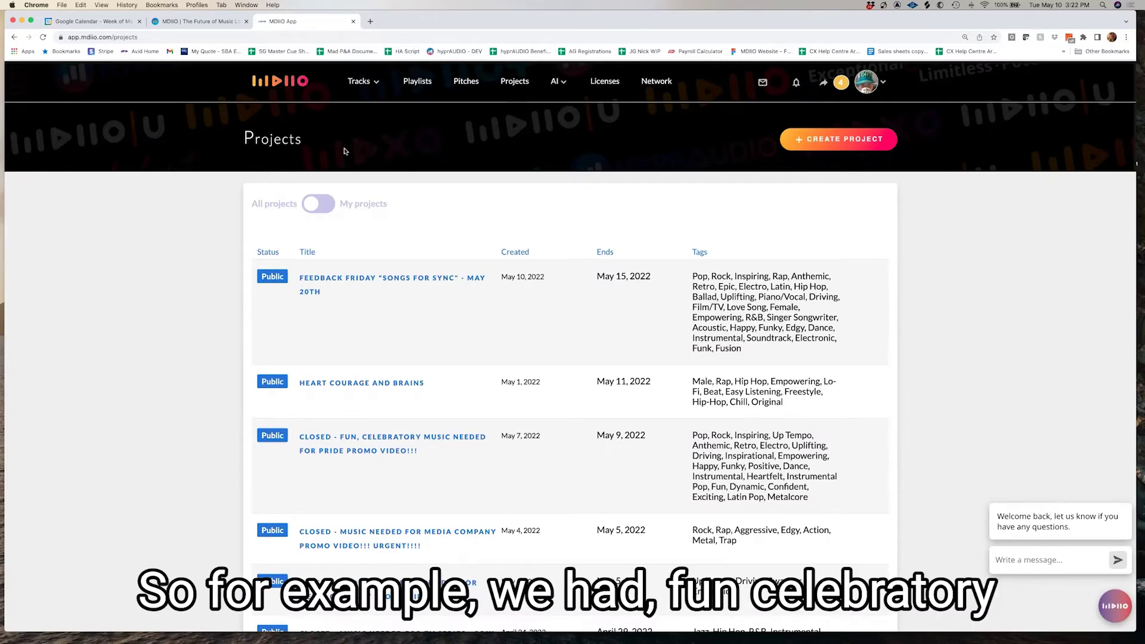
Scroll down and back up through the All projects list to review statuses, dates and tags
scroll(391, 372, down, 2)
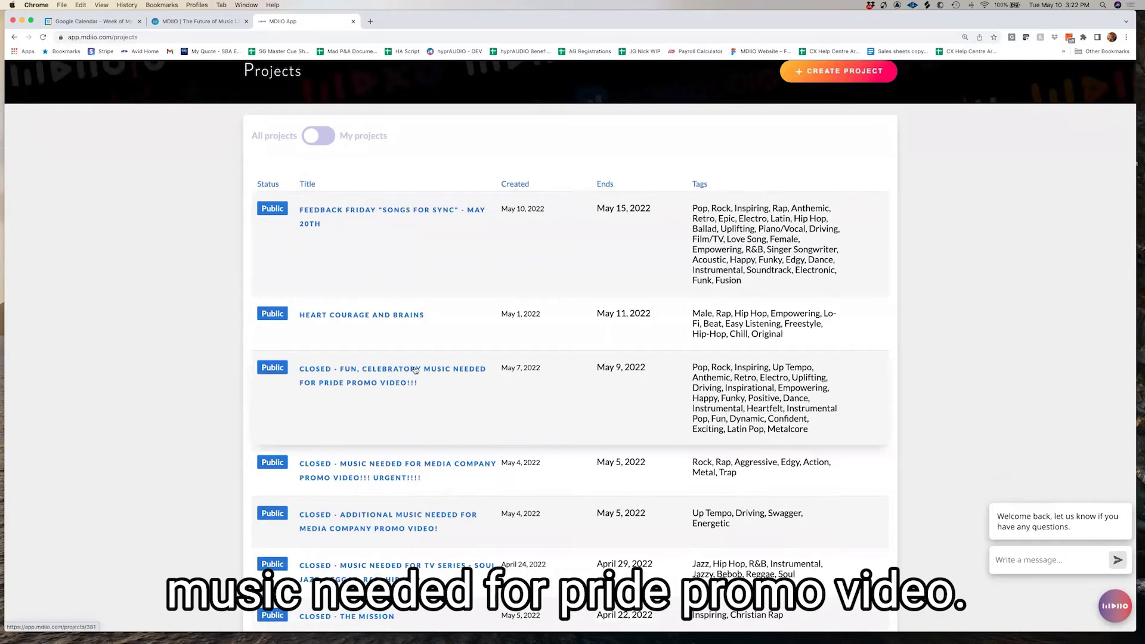
scroll(415, 370, down, 2)
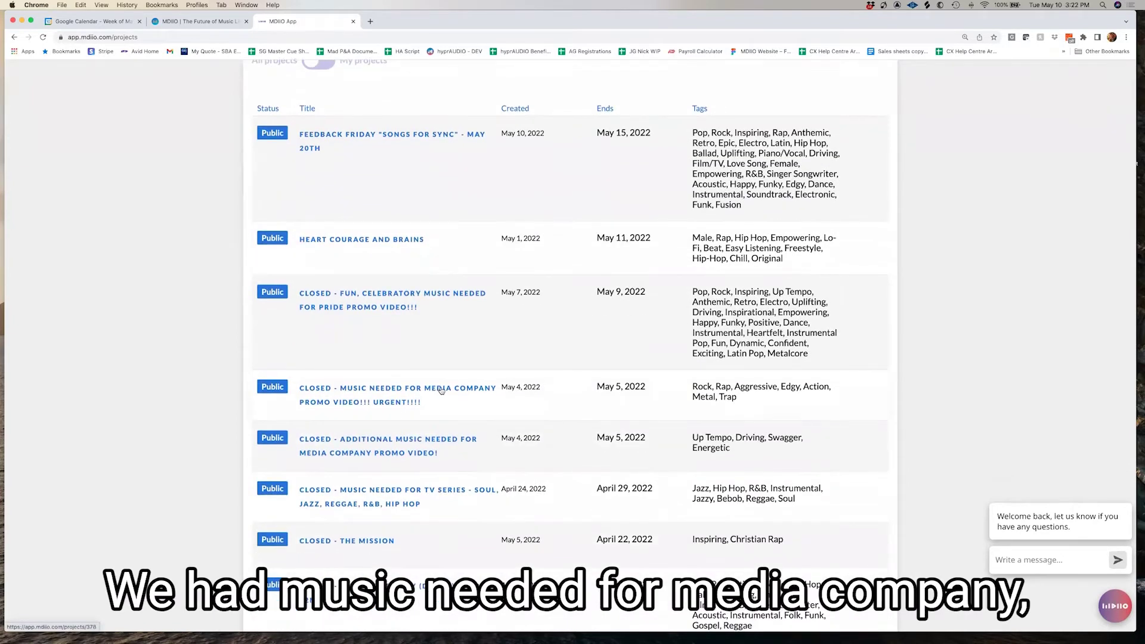
scroll(434, 391, up, 2)
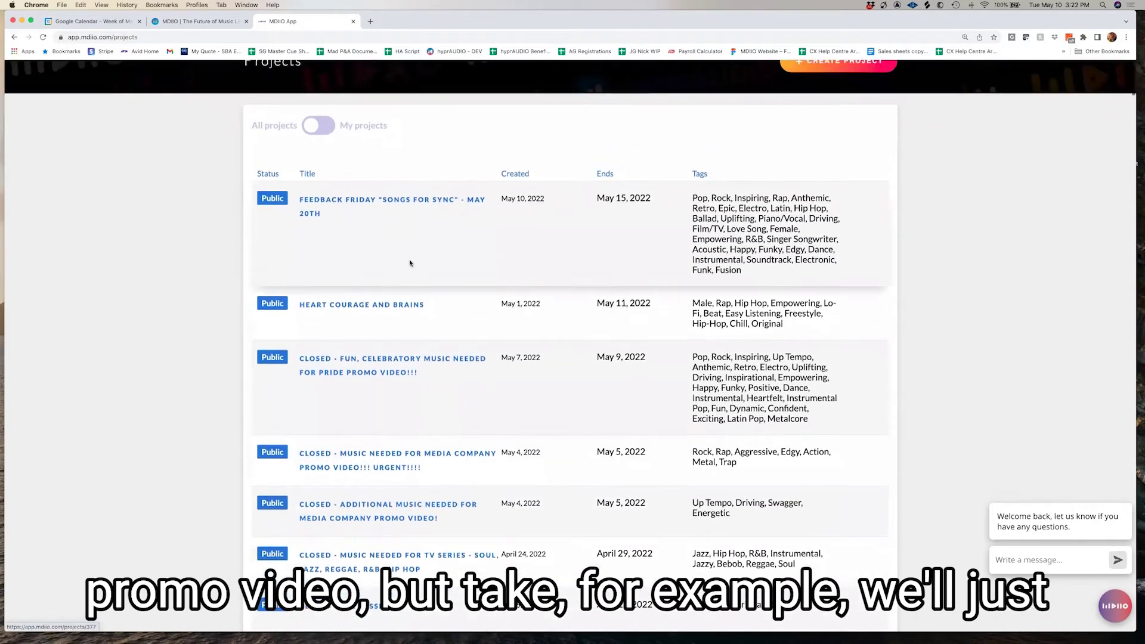
Open the 'Feedback Friday "Songs for Sync" - May 20th' project, then reload its slow details page
click(414, 202)
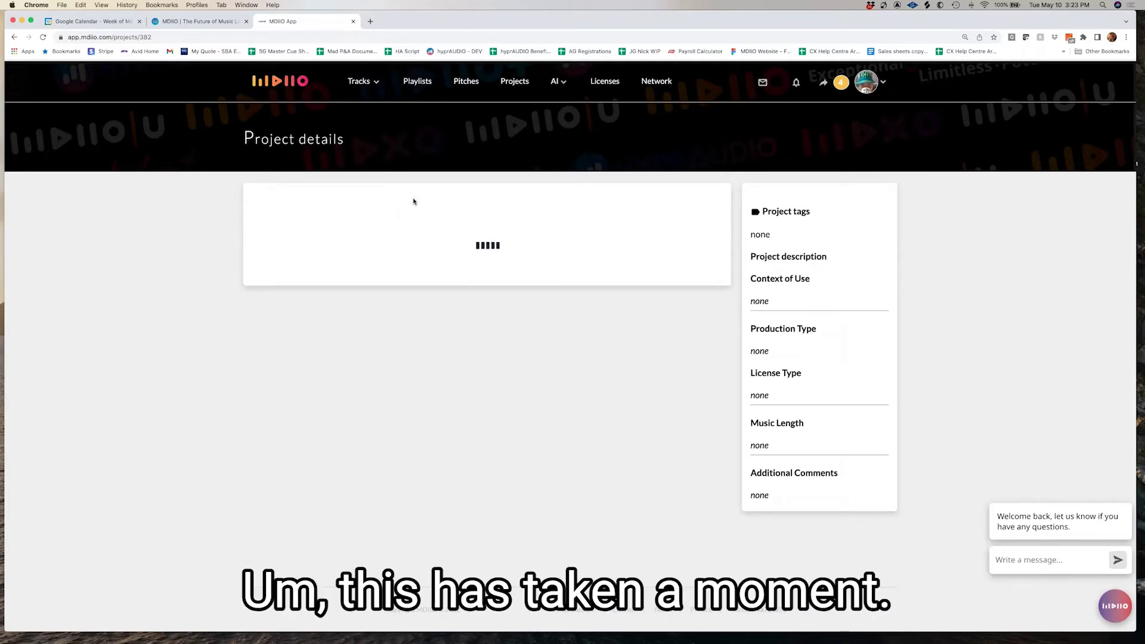
click(318, 37)
key(Return)
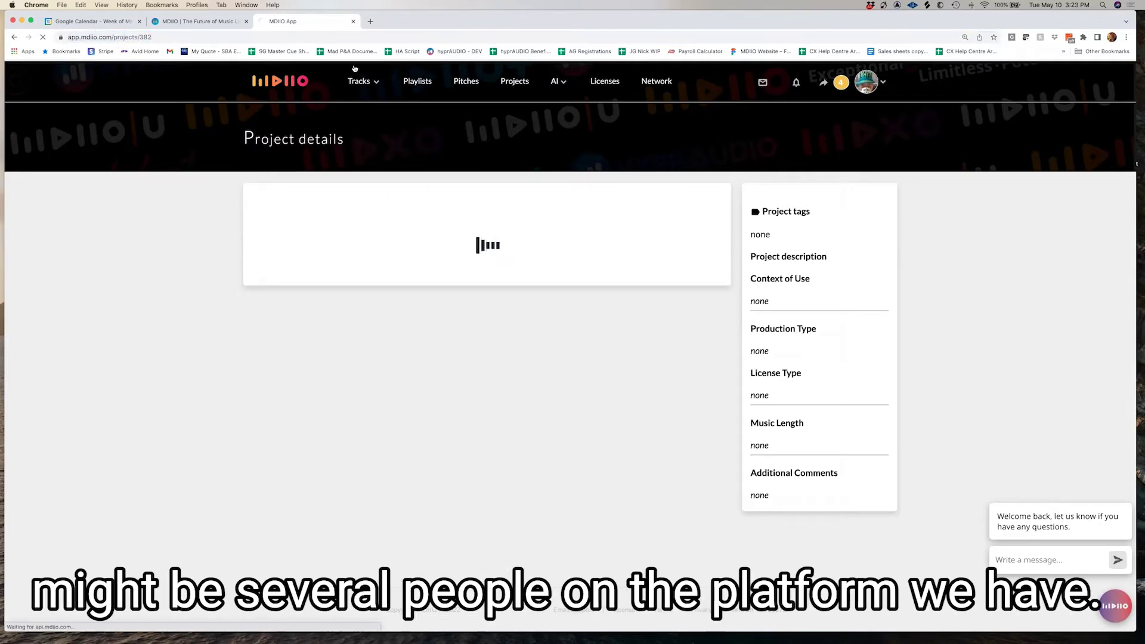